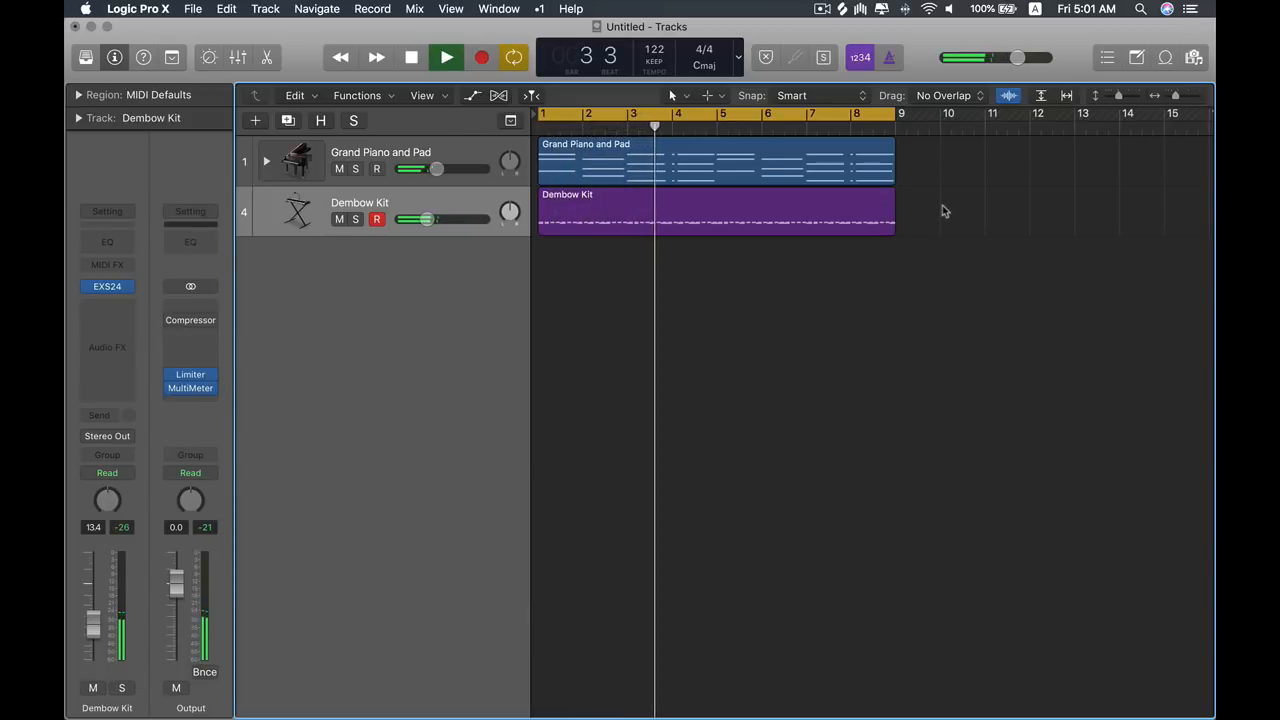
Step: Stop playback and make Dembow Kit the selected track
{"action": "key", "text": "space"}
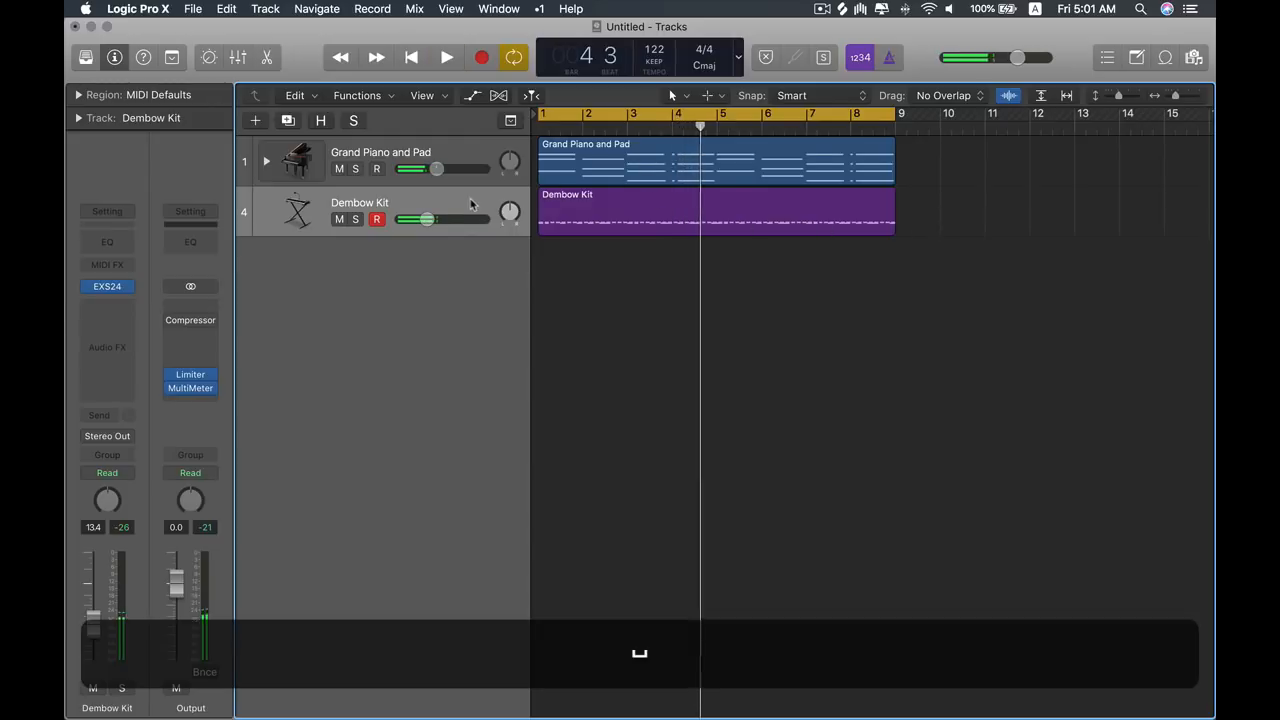
{"action": "left_click", "coordinate": [470, 201]}
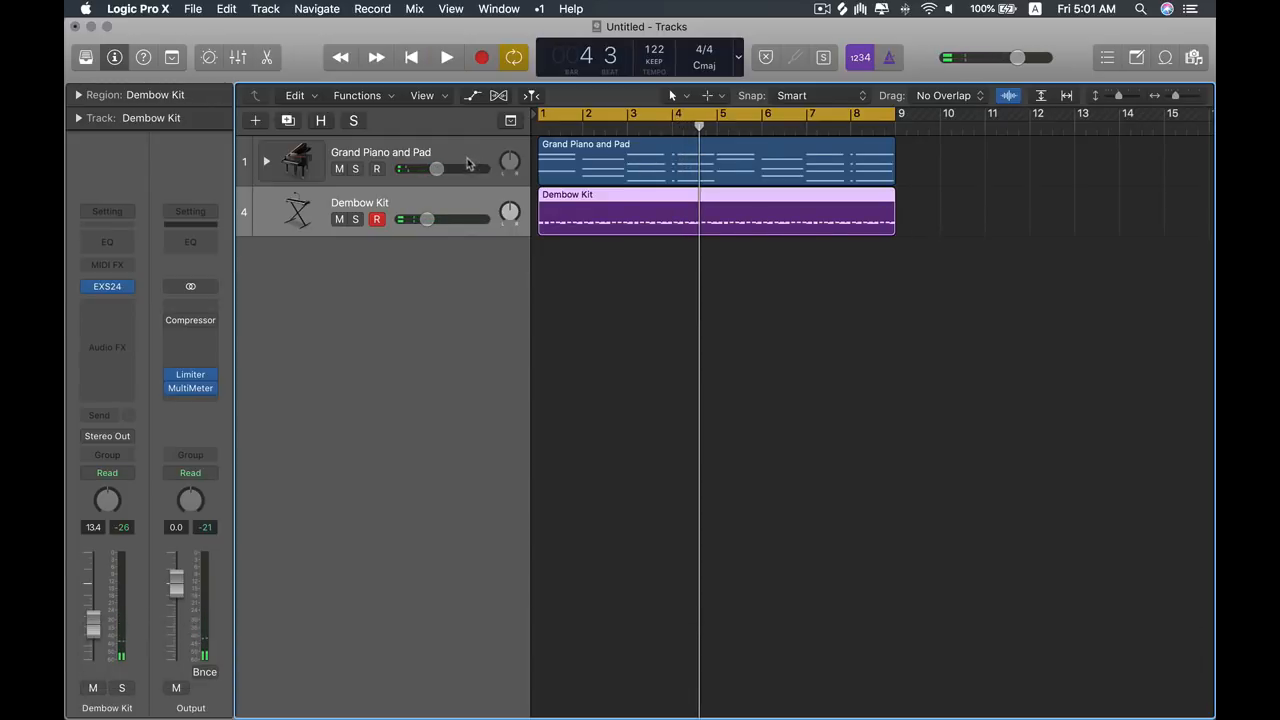
{"action": "left_click", "coordinate": [466, 162]}
{"action": "left_click", "coordinate": [477, 208]}
Step: Open the Dembow Kit track's EXS24 sampler, look through its factory Drums & Percussion instruments, and close the plug-in
{"action": "left_click", "coordinate": [108, 286]}
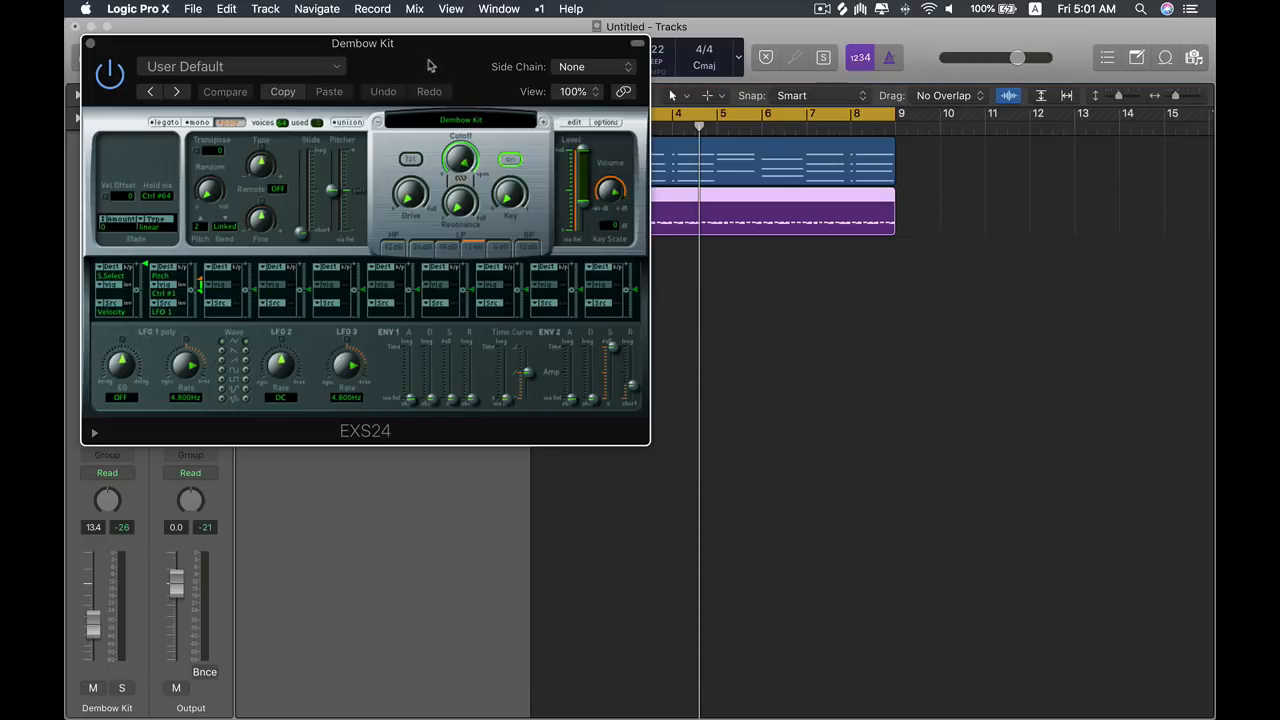
{"action": "left_click_drag", "start_coordinate": [426, 50], "coordinate": [546, 65]}
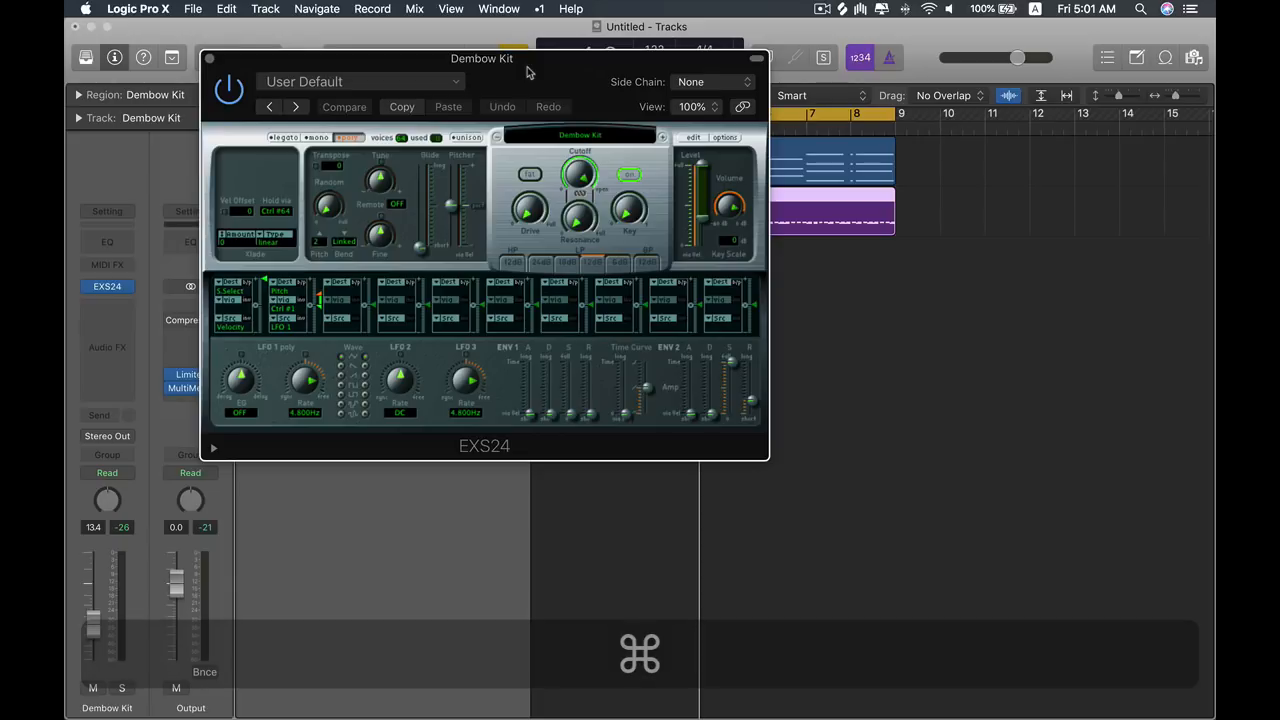
{"action": "key", "text": "v"}
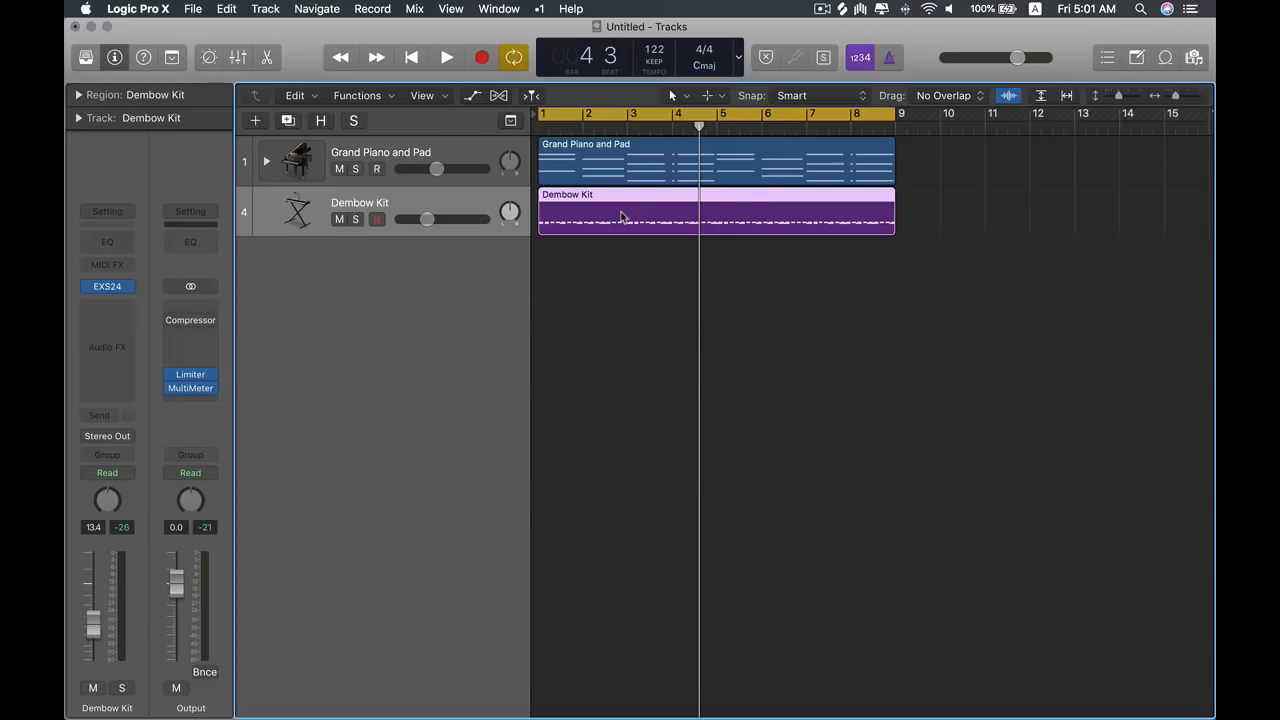
{"action": "key", "text": "v"}
{"action": "left_click", "coordinate": [600, 135]}
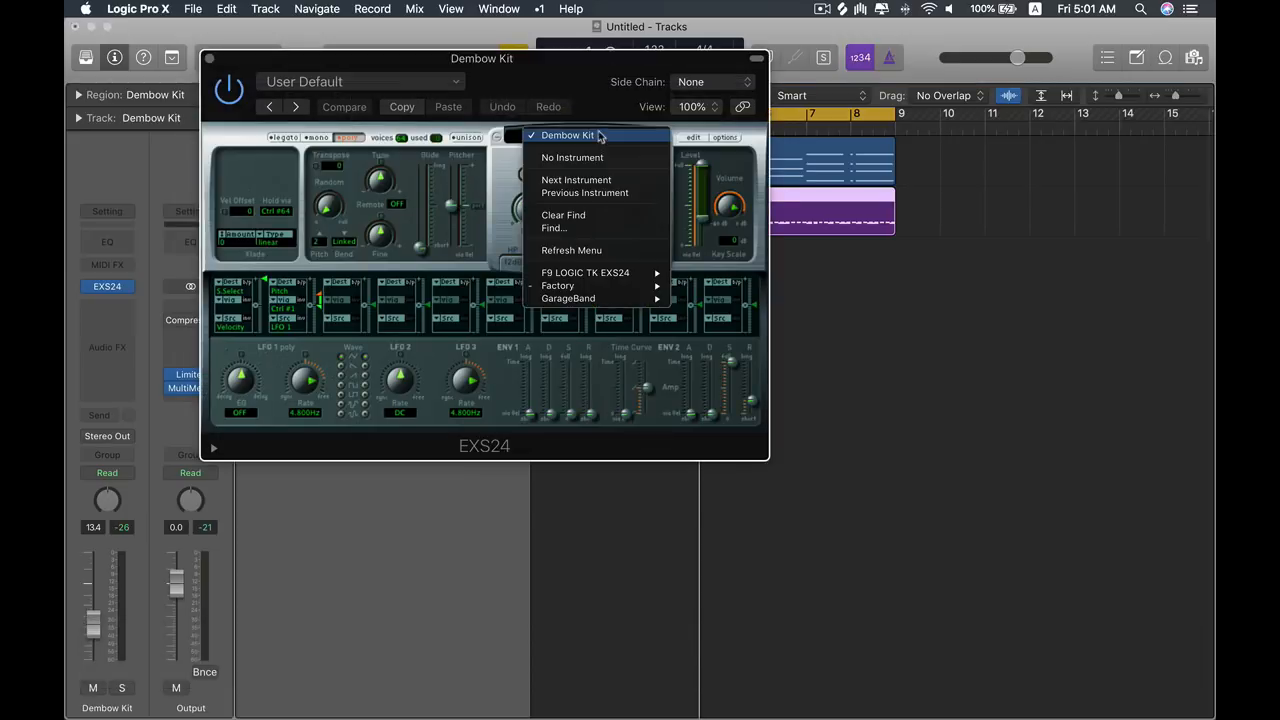
{"action": "mouse_move", "coordinate": [620, 297]}
{"action": "mouse_move", "coordinate": [796, 313]}
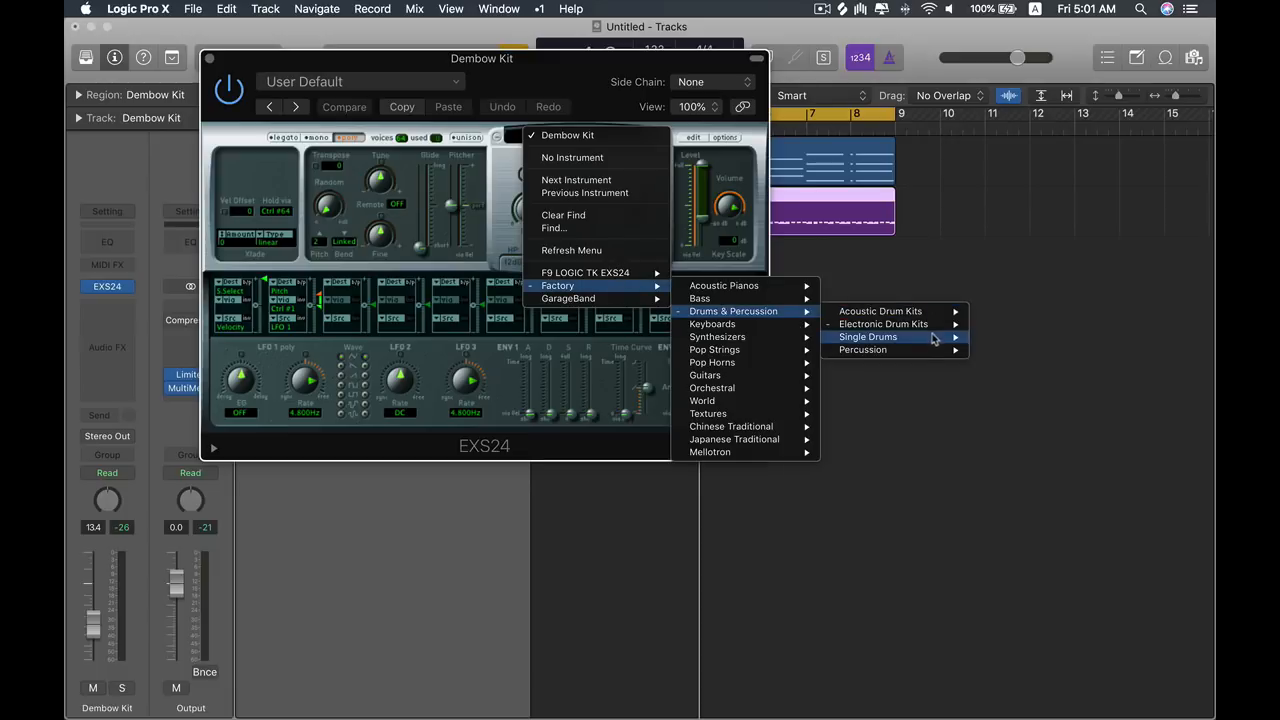
{"action": "mouse_move", "coordinate": [935, 330]}
{"action": "key", "text": "super+w"}
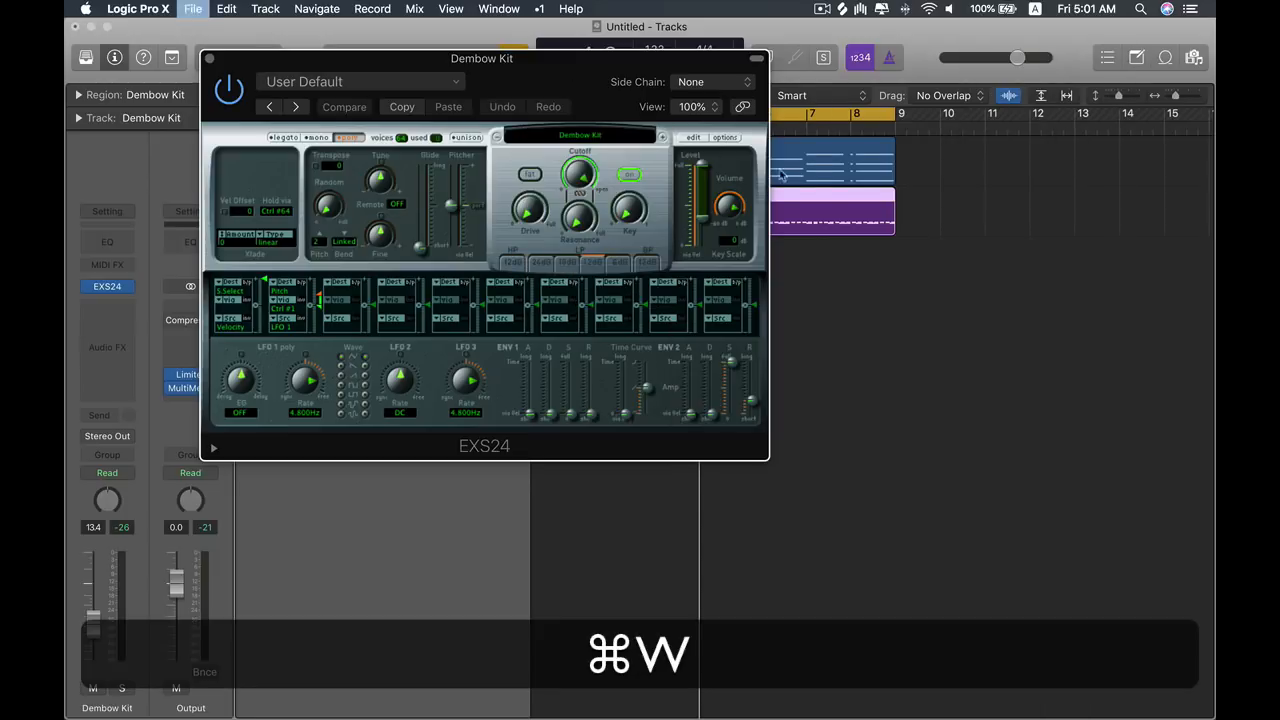
Step: Examine the Dembow Kit region's notes in the Piano Roll, selecting the F#1, C#1 and C1 rows individually
{"action": "key", "text": "e"}
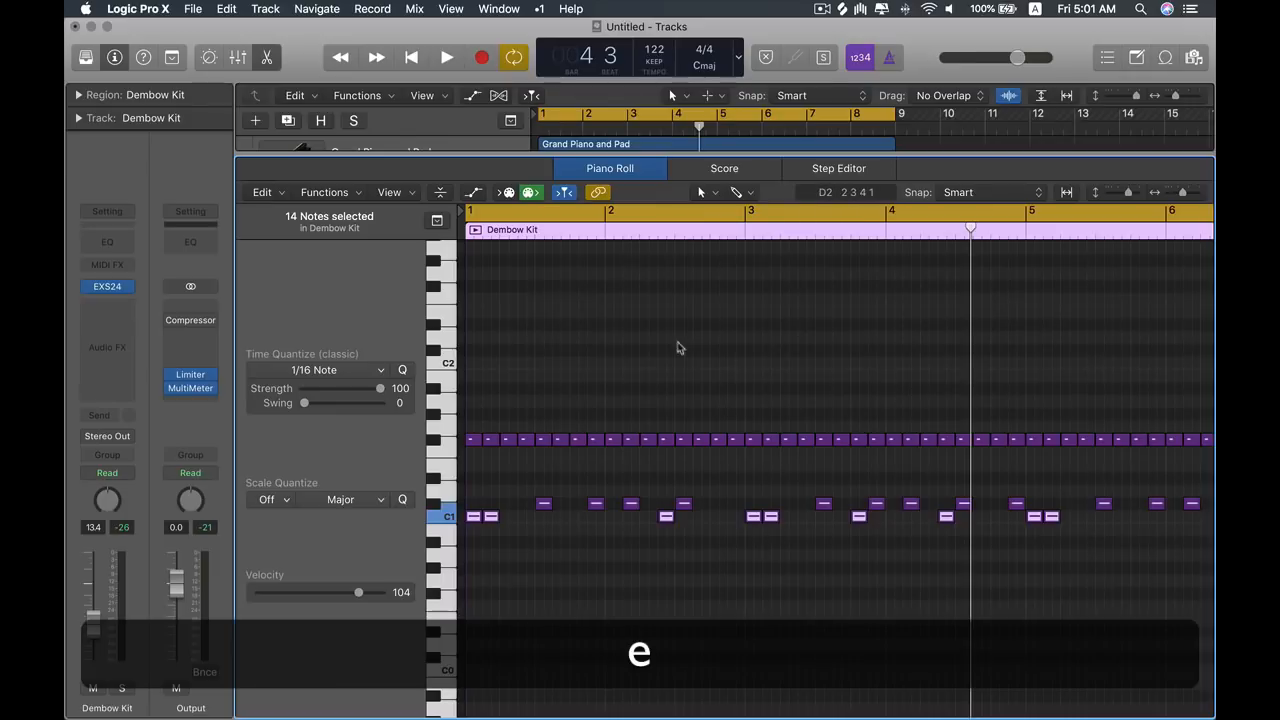
{"action": "left_click", "coordinate": [659, 347]}
{"action": "left_click", "coordinate": [441, 440]}
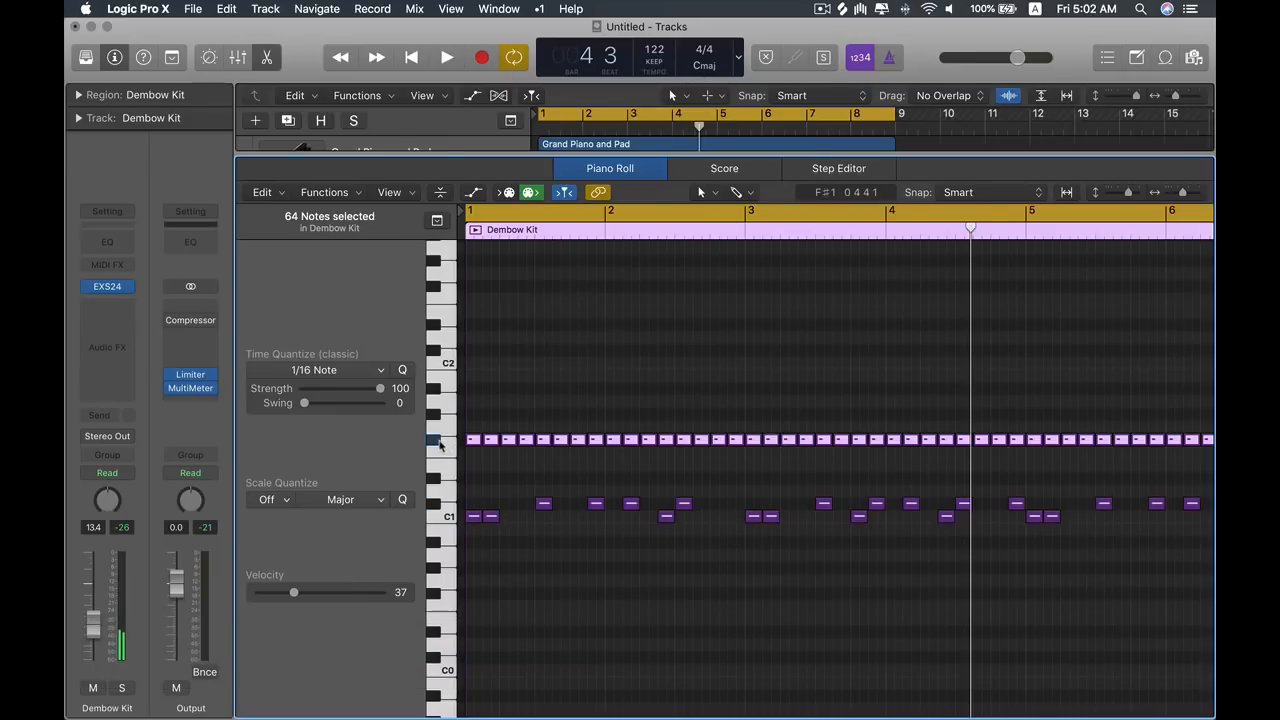
{"action": "left_click", "coordinate": [441, 516]}
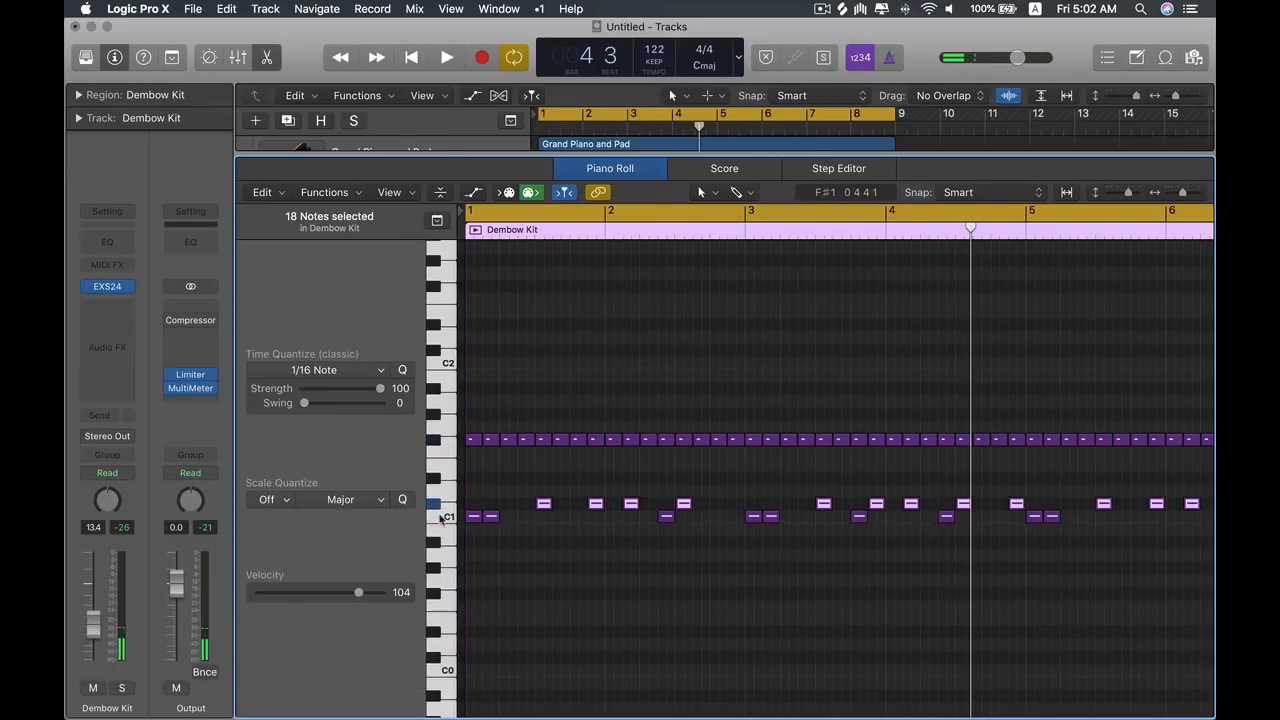
{"action": "left_click", "coordinate": [437, 505], "text": "shift"}
{"action": "left_click", "coordinate": [597, 369]}
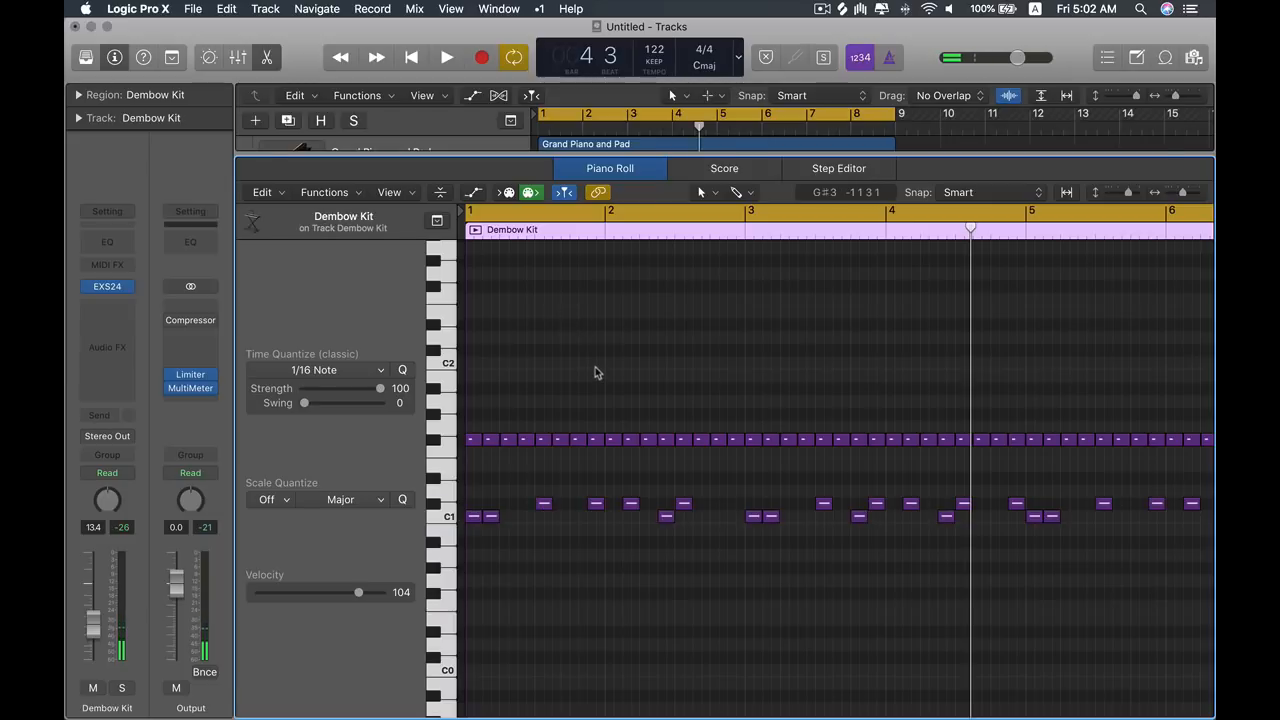
{"action": "key", "text": "x"}
{"action": "key", "text": "x"}
Step: Select the Dembow Kit region and delete the key assignment of the Separate MIDI Region by Note Pitch command in Key Commands
{"action": "left_click", "coordinate": [734, 277]}
{"action": "scroll", "coordinate": [729, 283], "scroll_direction": "up", "scroll_amount": 5}
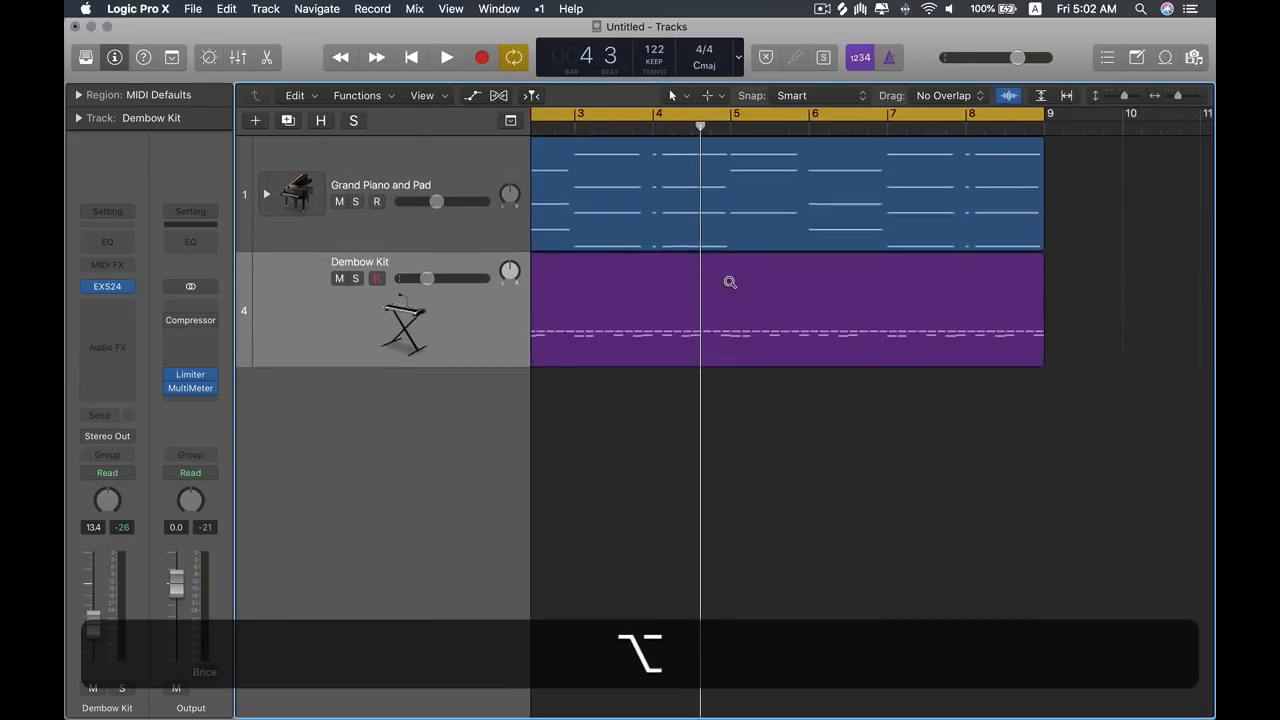
{"action": "scroll", "coordinate": [729, 287], "scroll_direction": "down", "scroll_amount": 5}
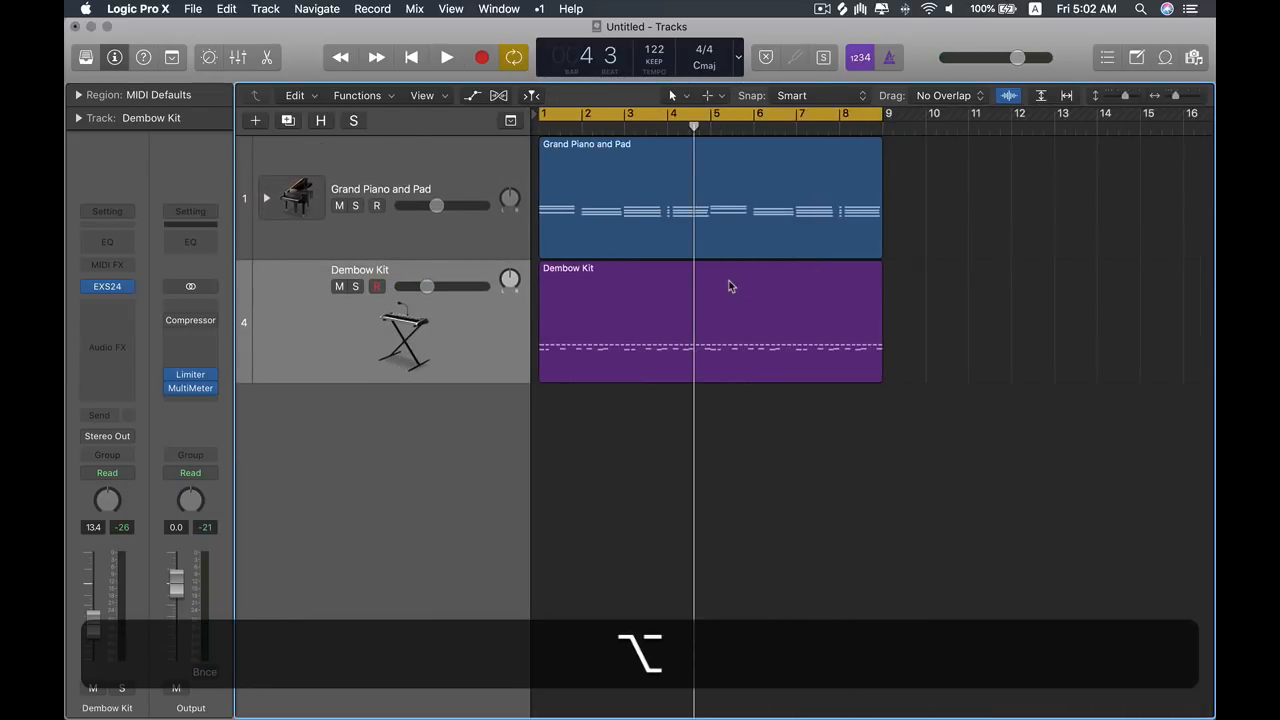
{"action": "left_click", "coordinate": [729, 286]}
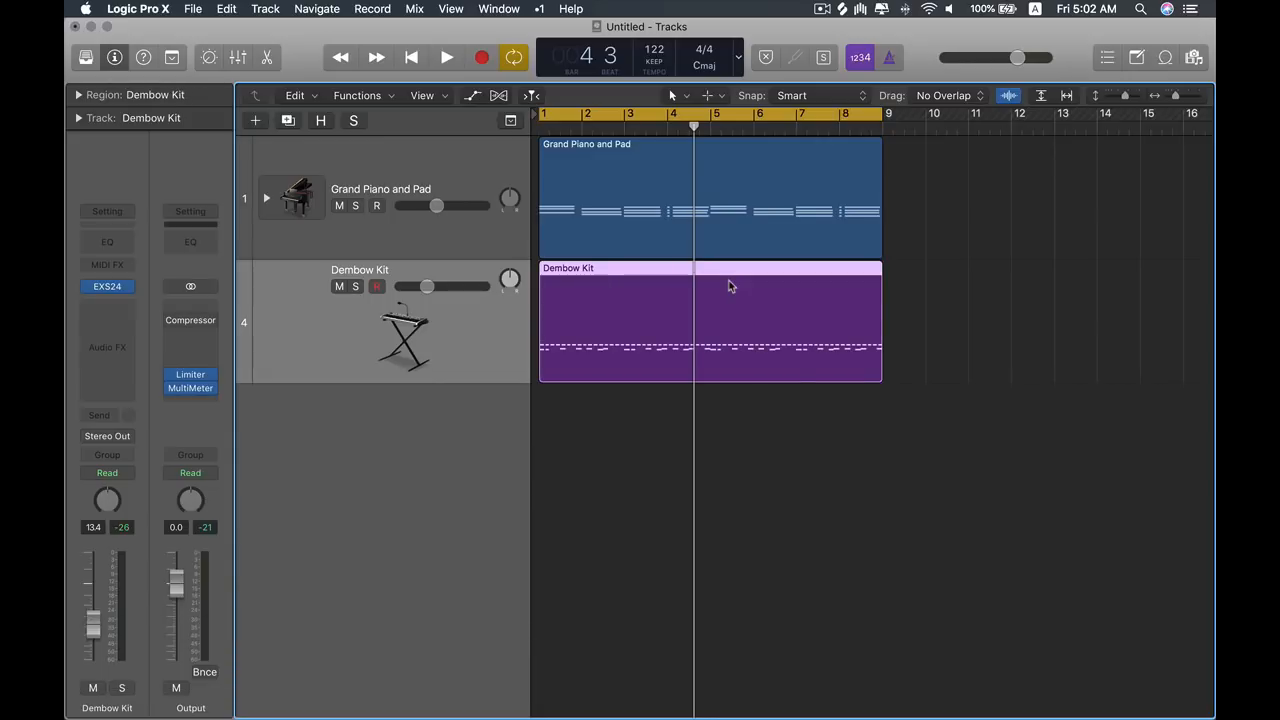
{"action": "key", "text": "alt+k"}
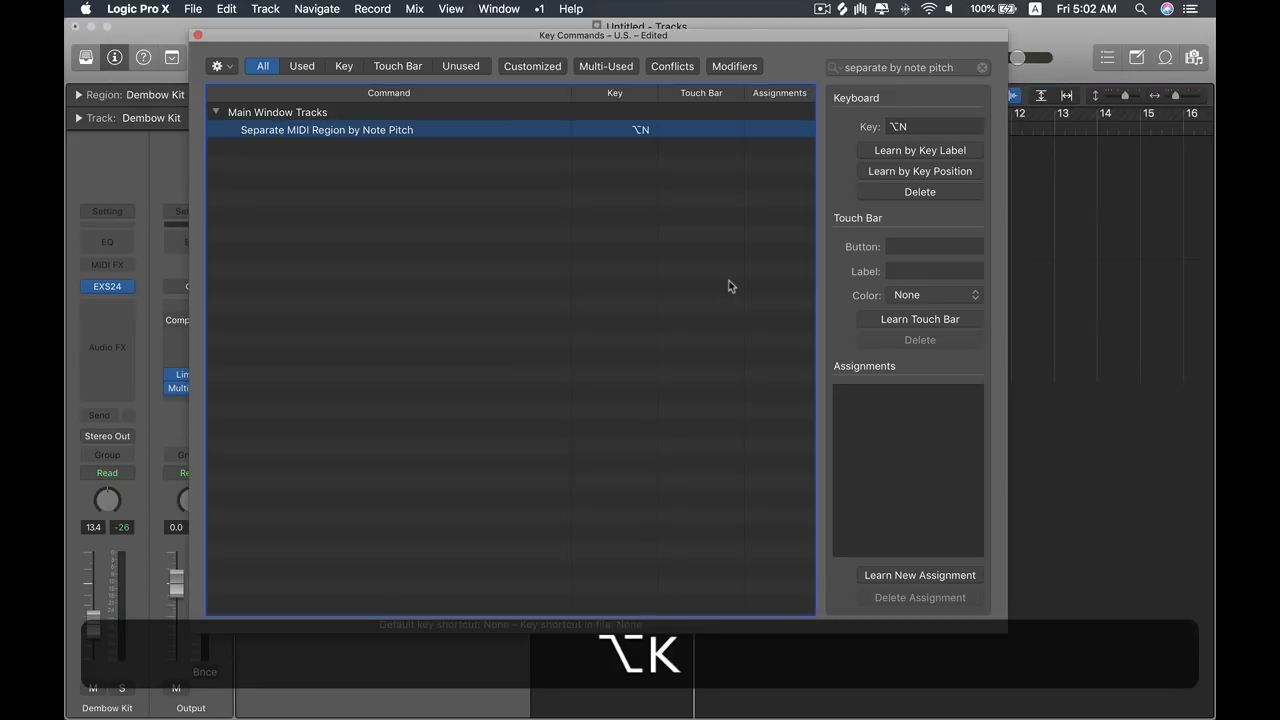
{"action": "left_click", "coordinate": [959, 190]}
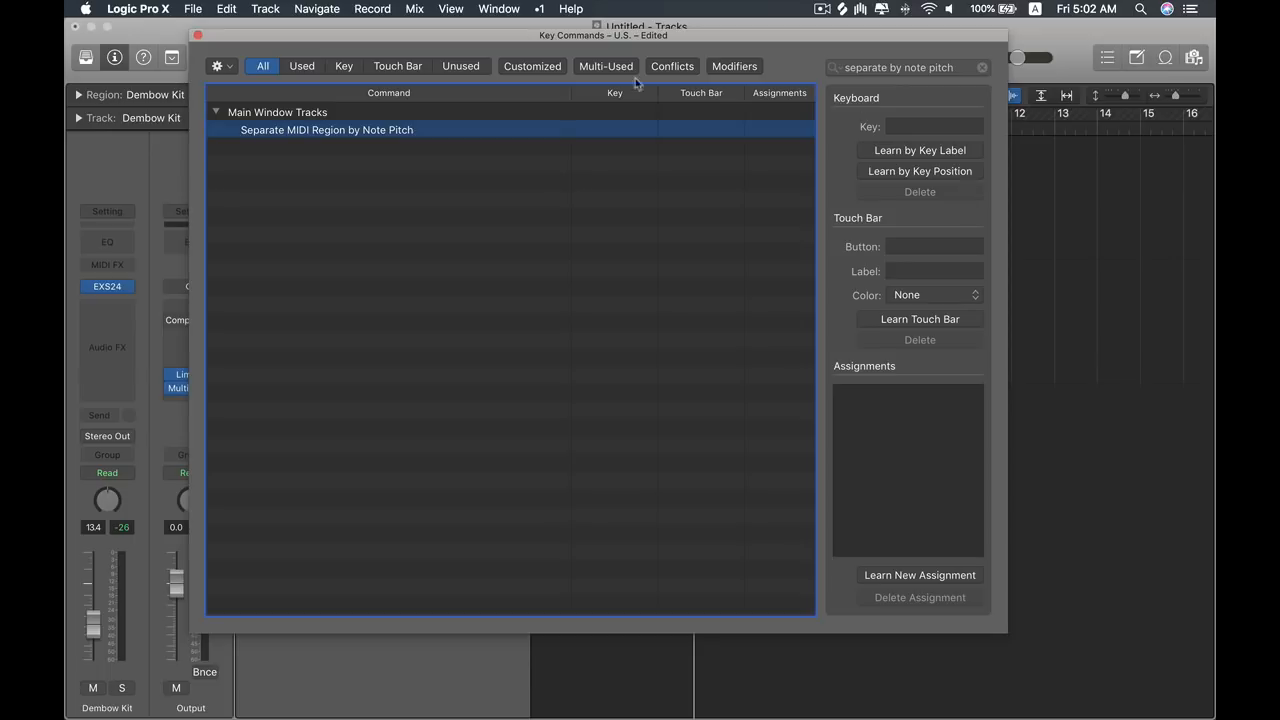
{"action": "left_click_drag", "start_coordinate": [608, 40], "coordinate": [645, 55]}
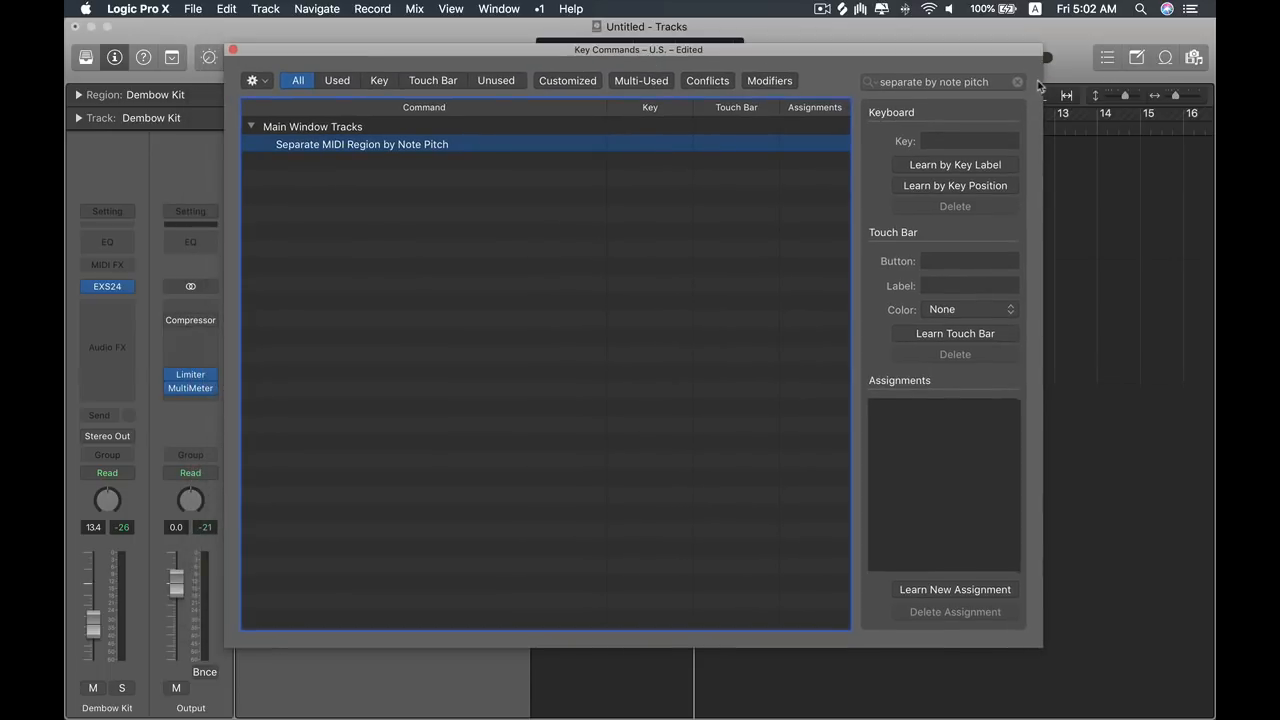
Step: Search the key commands for "separate by note pitch" and assign Option-N to Separate MIDI Region by Note Pitch by key label
{"action": "left_click", "coordinate": [1017, 82]}
{"action": "scroll", "coordinate": [436, 245], "scroll_direction": "up", "scroll_amount": 10}
{"action": "scroll", "coordinate": [436, 245], "scroll_direction": "up", "scroll_amount": 15}
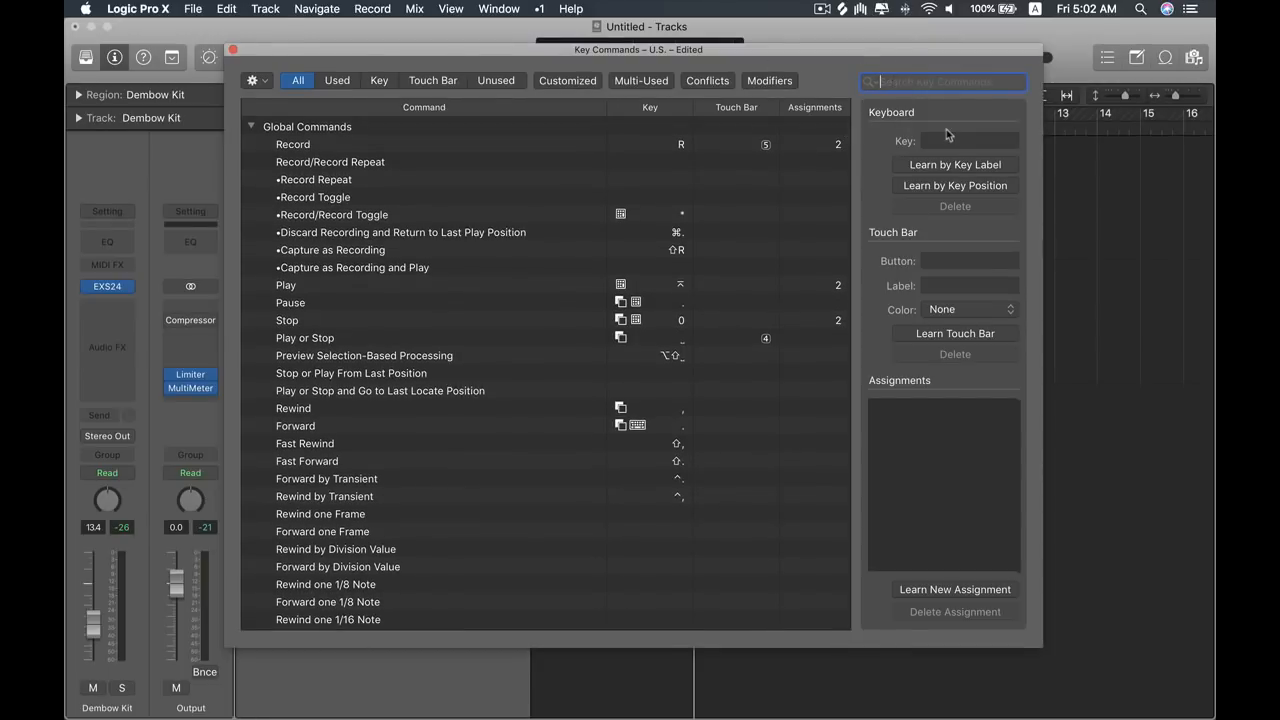
{"action": "type", "text": "separate b"}
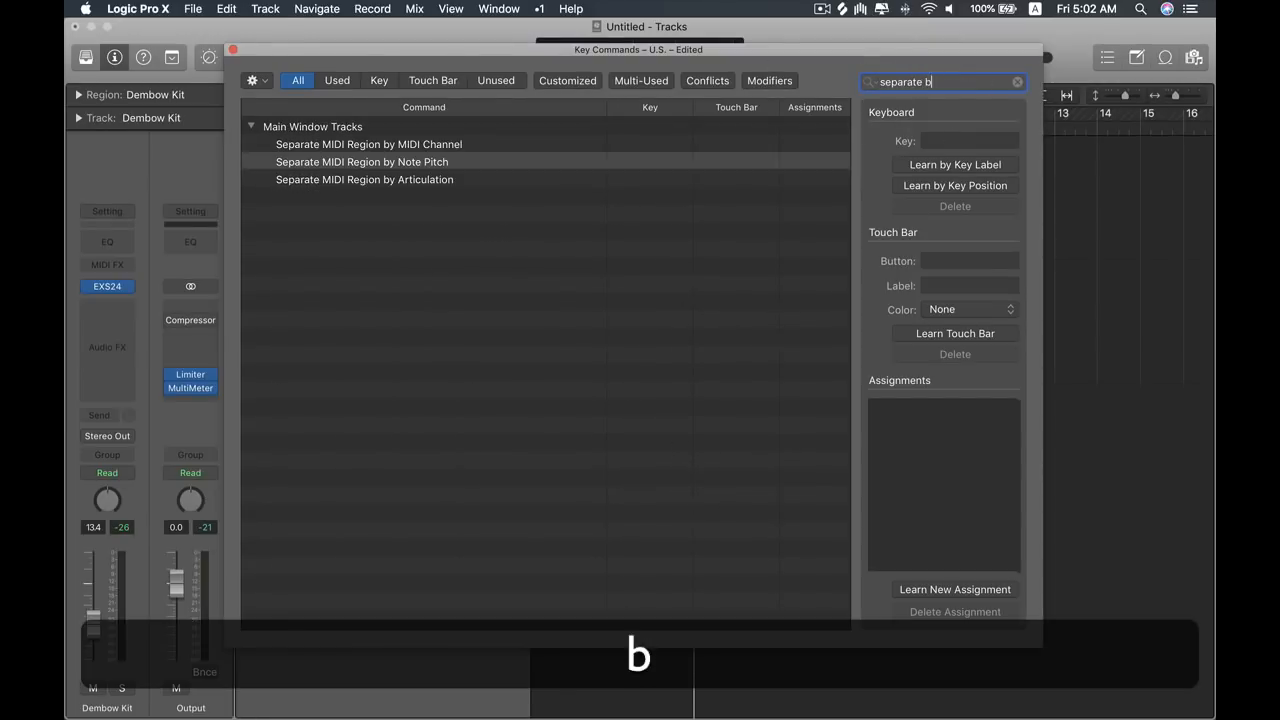
{"action": "type", "text": "y note pitch"}
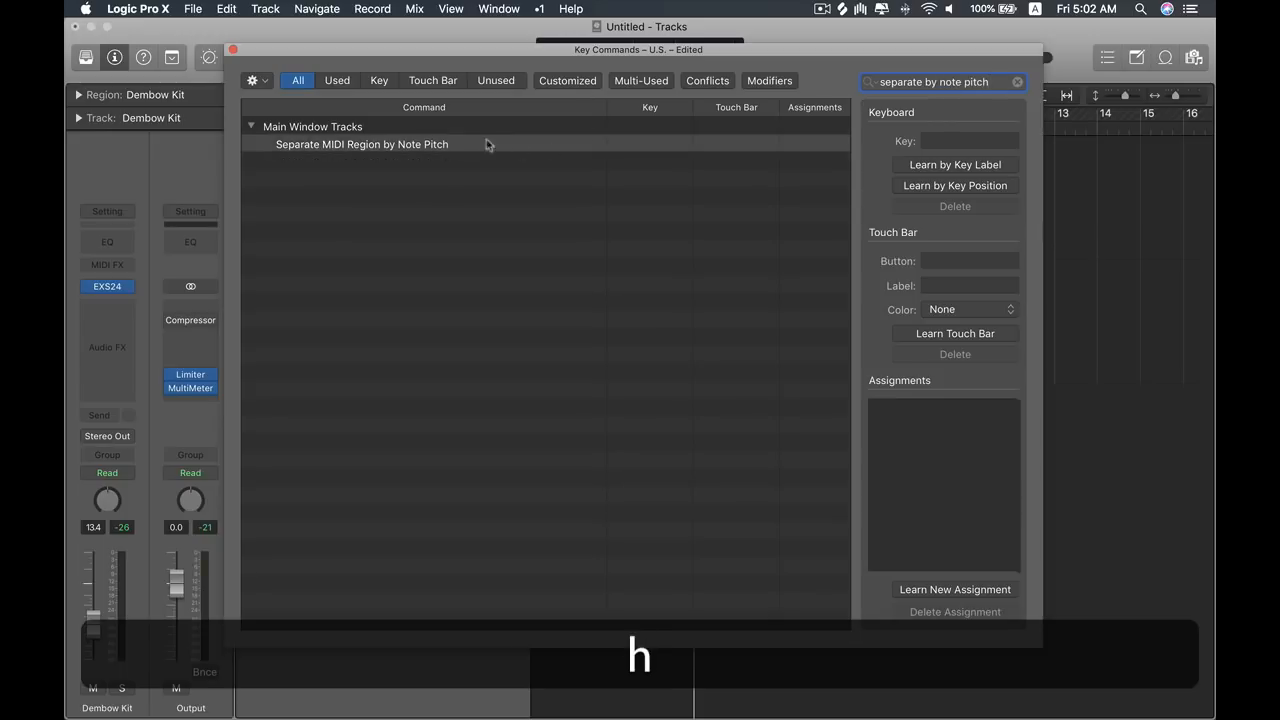
{"action": "left_click", "coordinate": [418, 145]}
{"action": "left_click", "coordinate": [606, 287]}
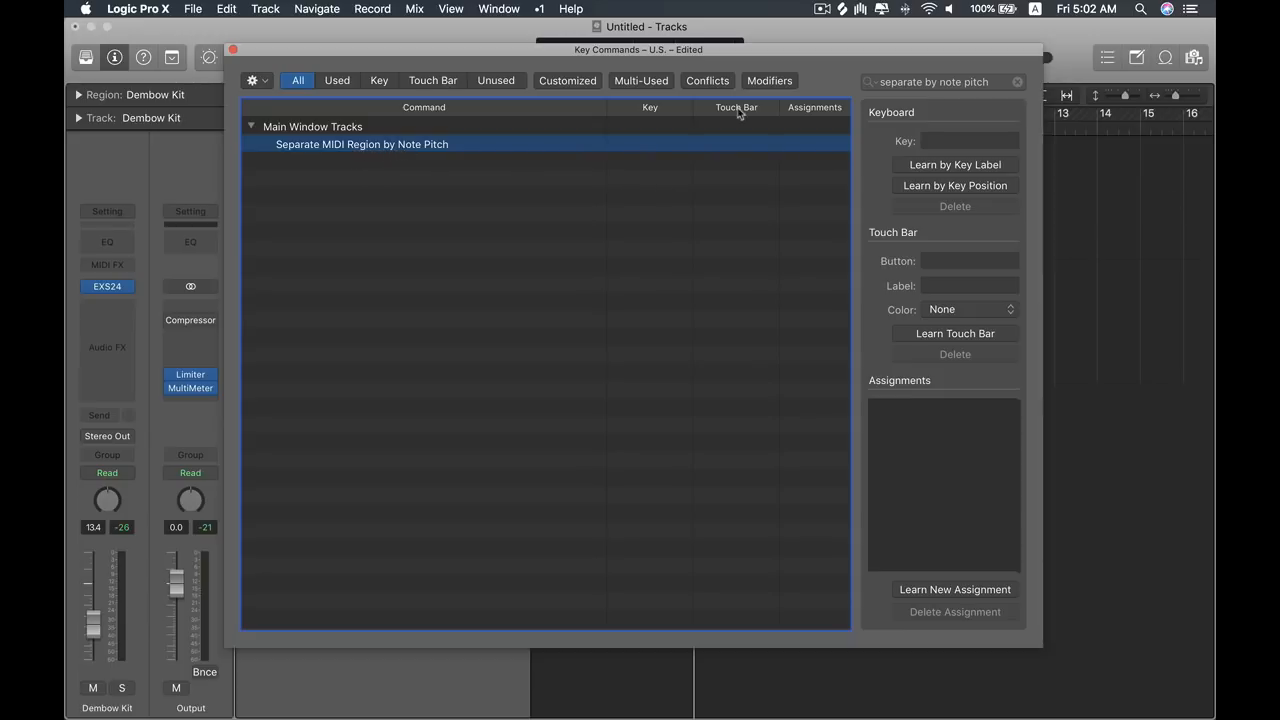
{"action": "left_click", "coordinate": [964, 168]}
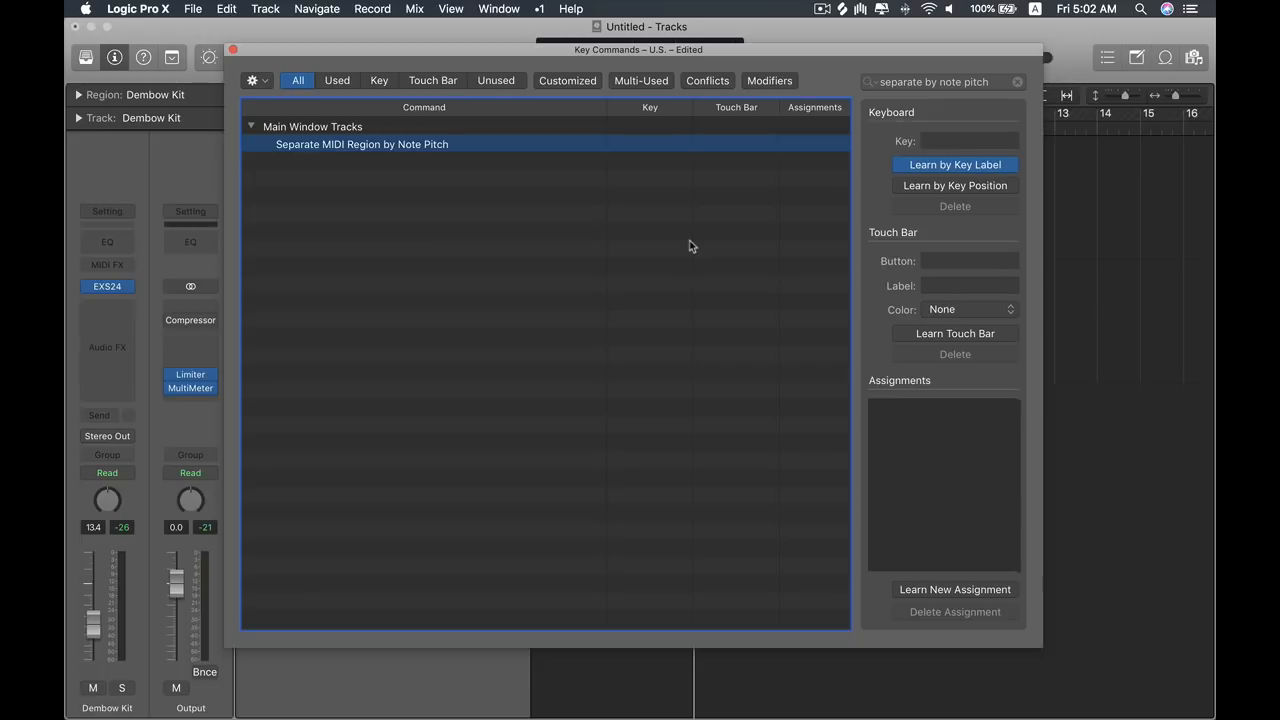
{"action": "key", "text": "alt+n"}
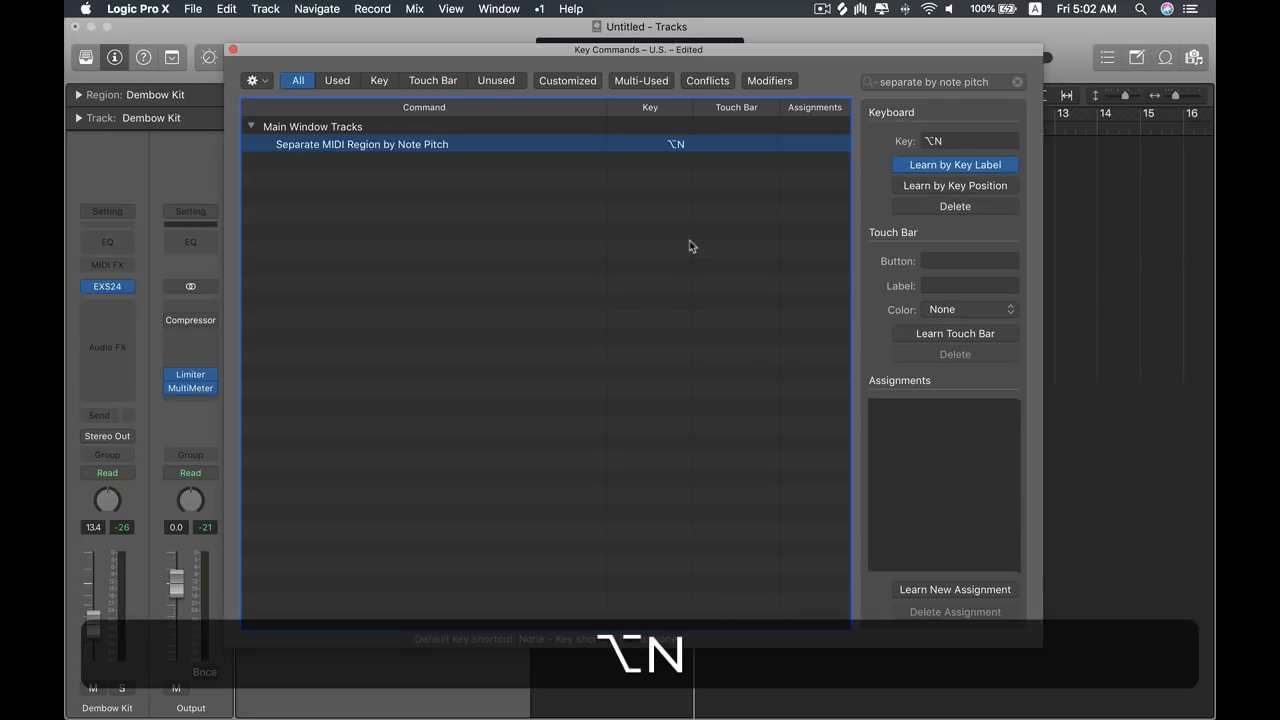
{"action": "left_click", "coordinate": [233, 50]}
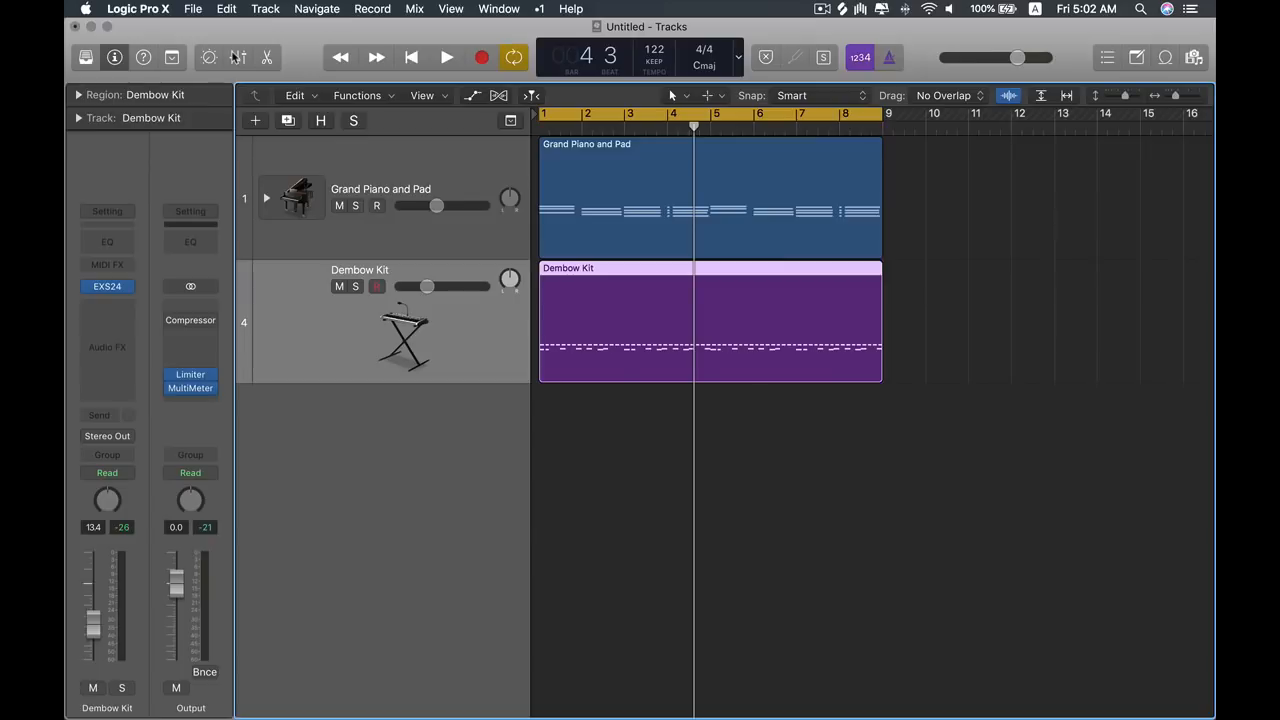
Step: Separate the Dembow Kit region by note pitch onto individual tracks
{"action": "left_click", "coordinate": [975, 336]}
{"action": "left_click", "coordinate": [797, 329]}
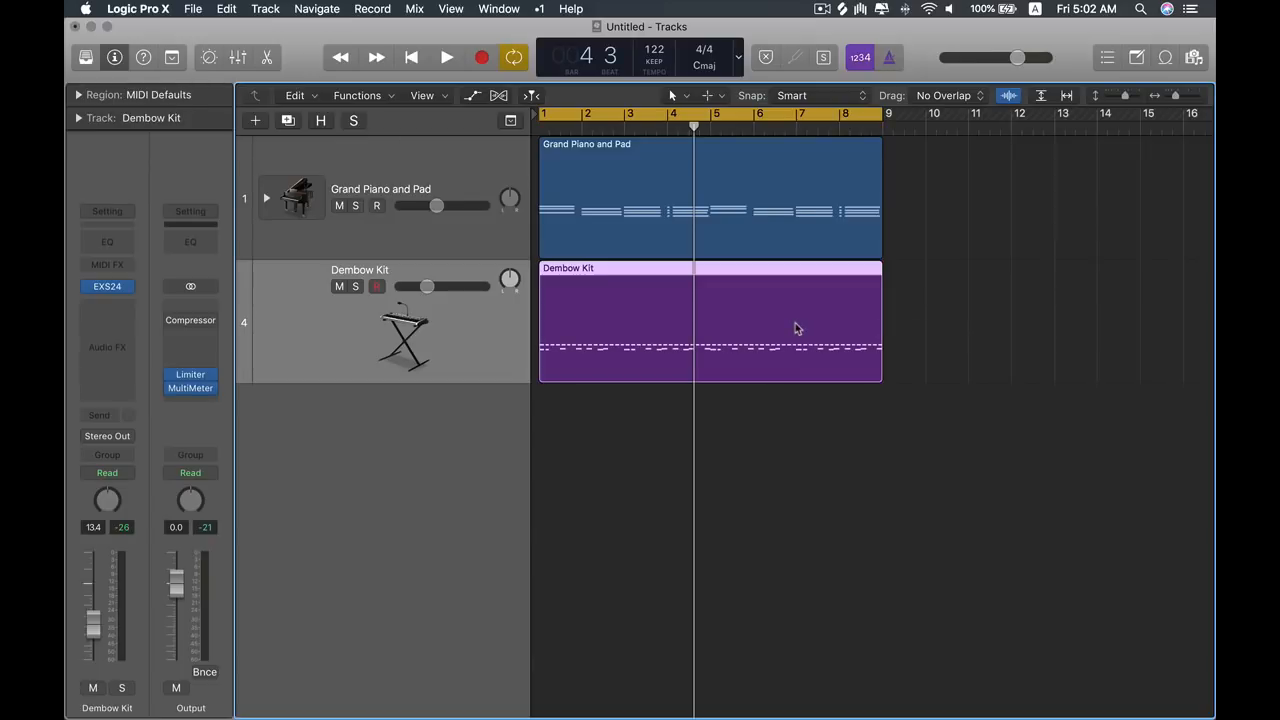
{"action": "key", "text": "alt+n"}
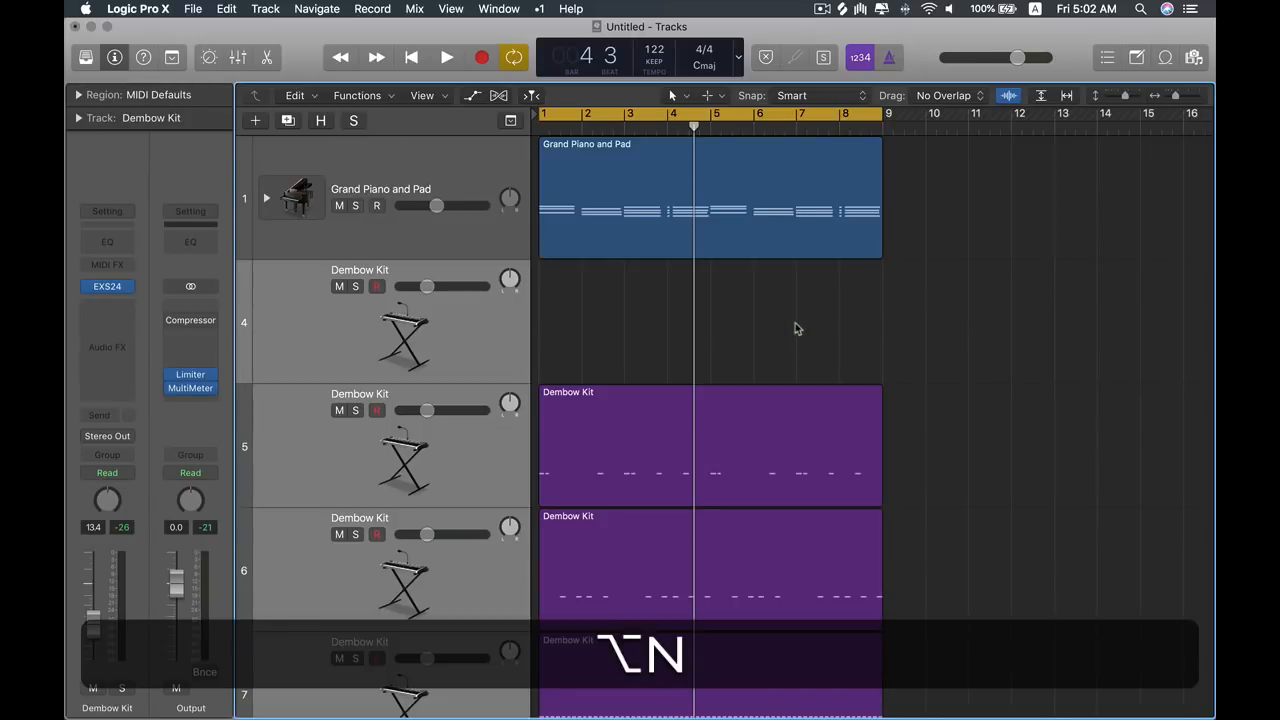
{"action": "left_click", "coordinate": [431, 345]}
{"action": "scroll", "coordinate": [820, 313], "scroll_direction": "down", "scroll_amount": 3}
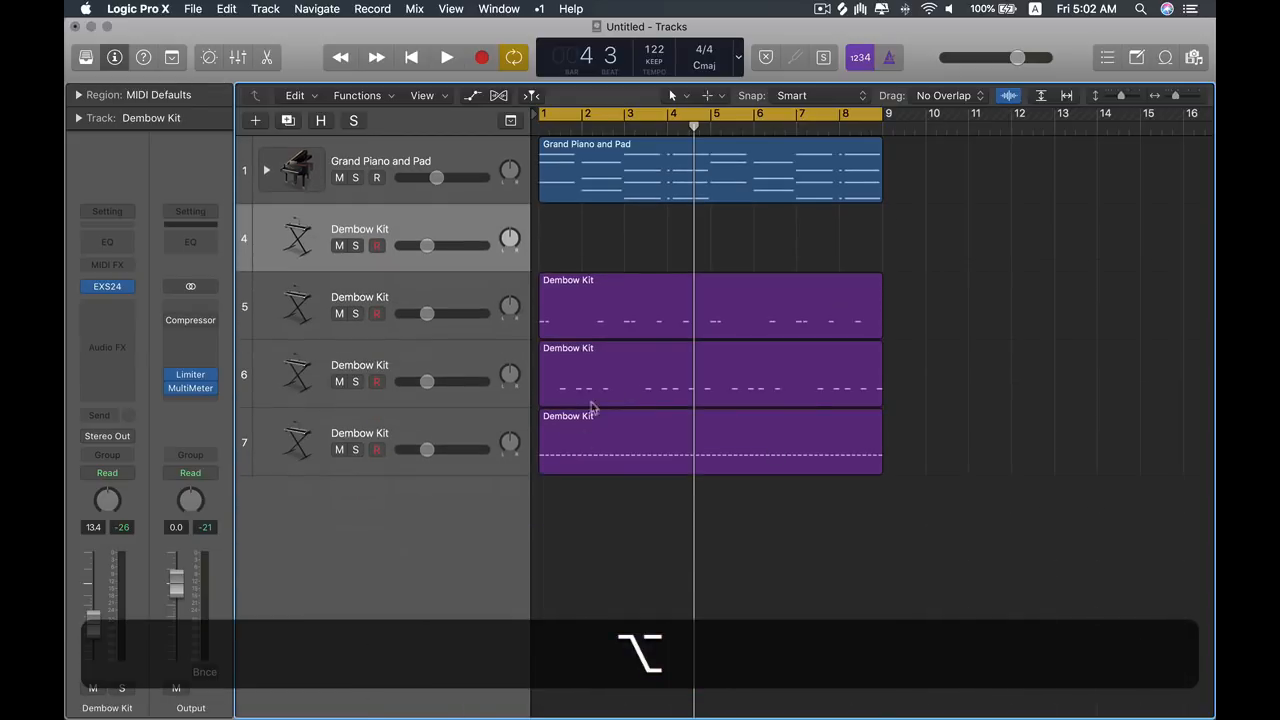
Step: Compare the original Dembow Kit track with the first separated track and select all three separated regions
{"action": "left_click_drag", "start_coordinate": [686, 238], "coordinate": [943, 708]}
{"action": "left_click", "coordinate": [440, 305]}
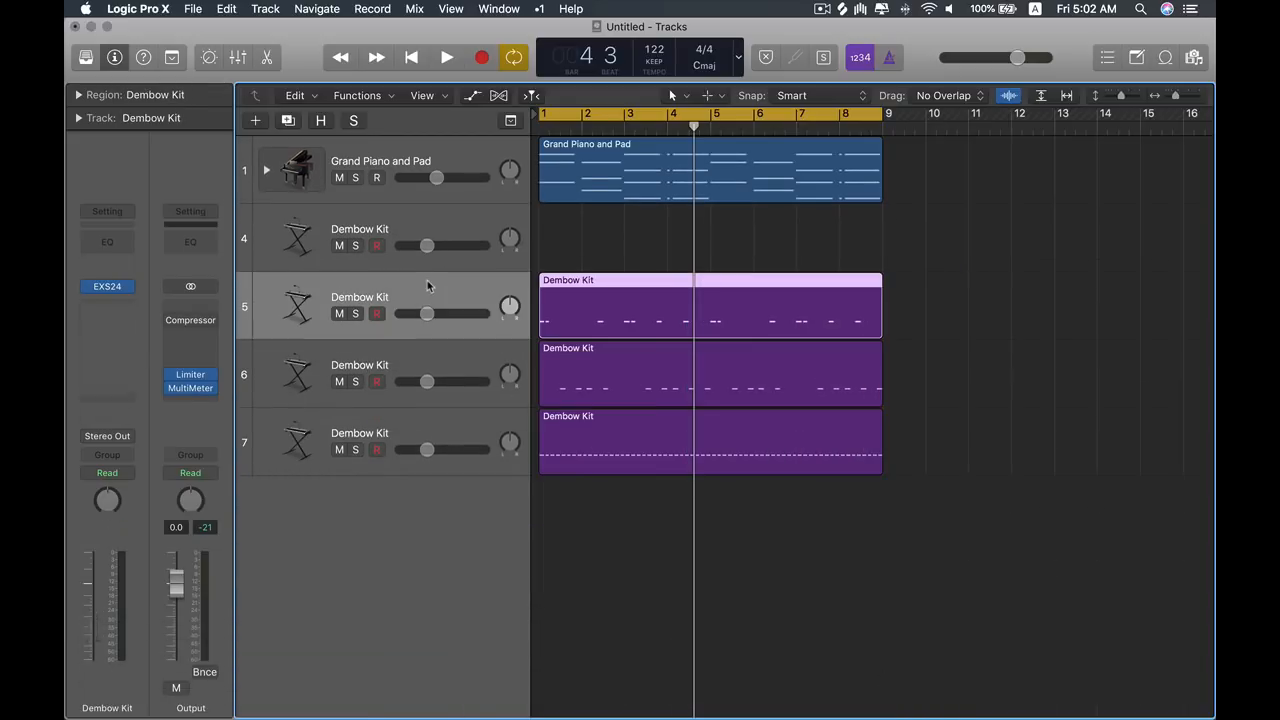
{"action": "left_click", "coordinate": [416, 213]}
{"action": "left_click", "coordinate": [446, 285]}
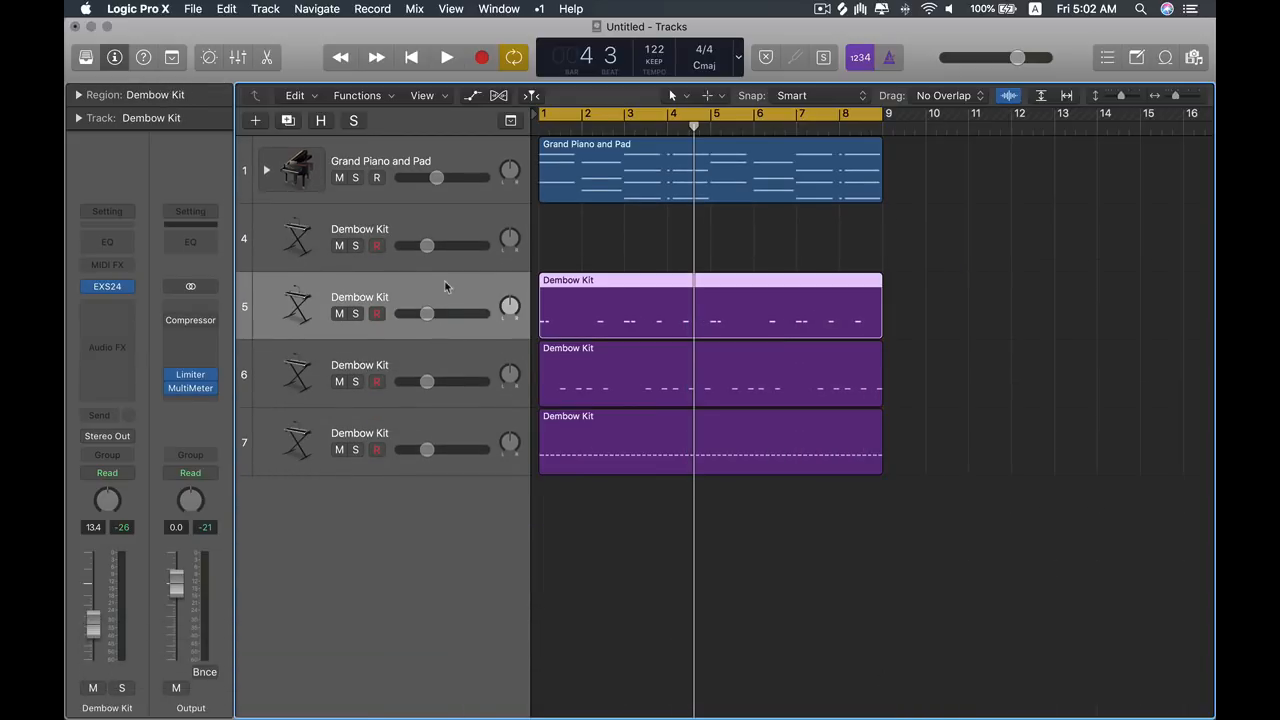
{"action": "left_click", "coordinate": [605, 262]}
{"action": "left_click_drag", "start_coordinate": [605, 262], "coordinate": [586, 366]}
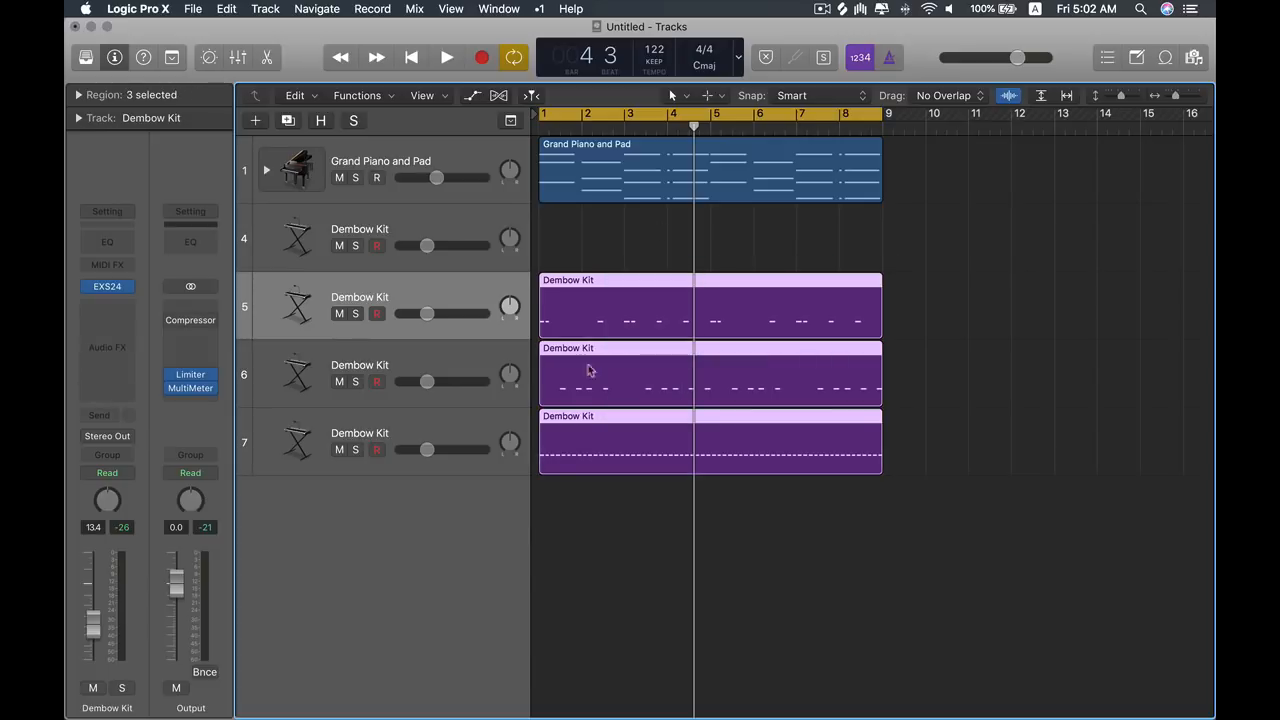
Step: Test mute and solo on the original empty Dembow Kit track, switching each one on and back off
{"action": "left_click", "coordinate": [411, 224]}
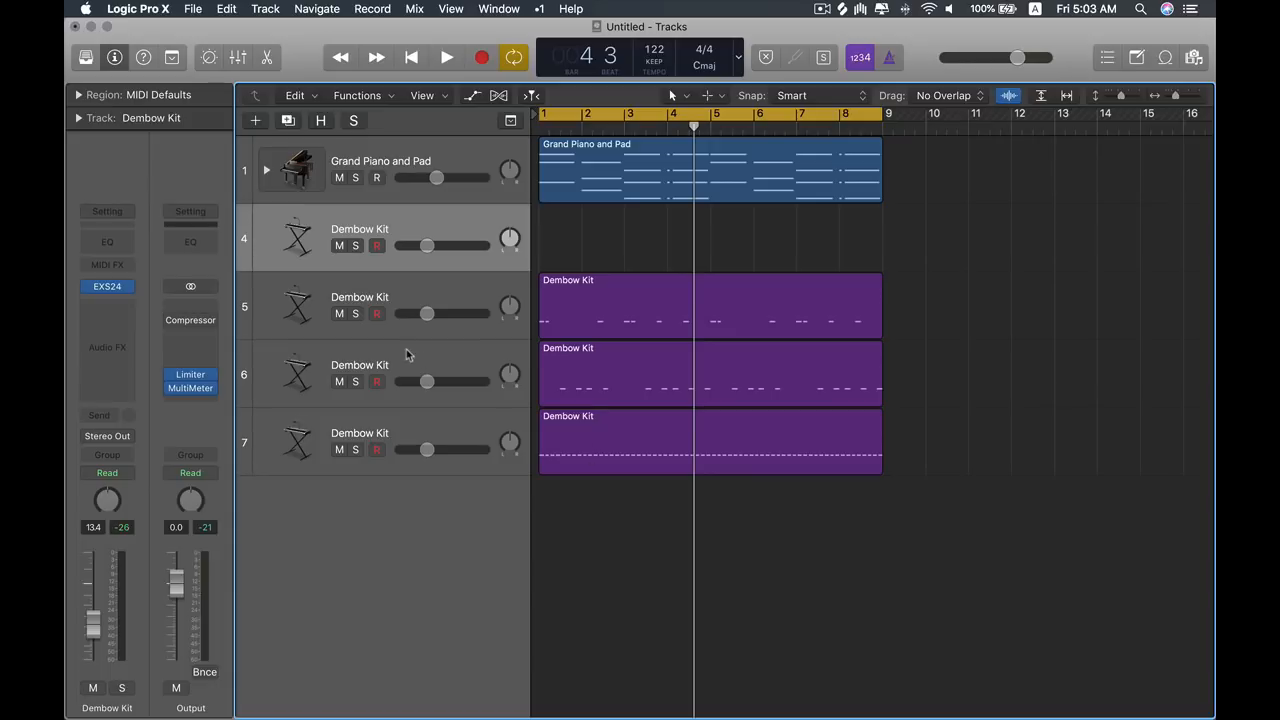
{"action": "key", "text": "m"}
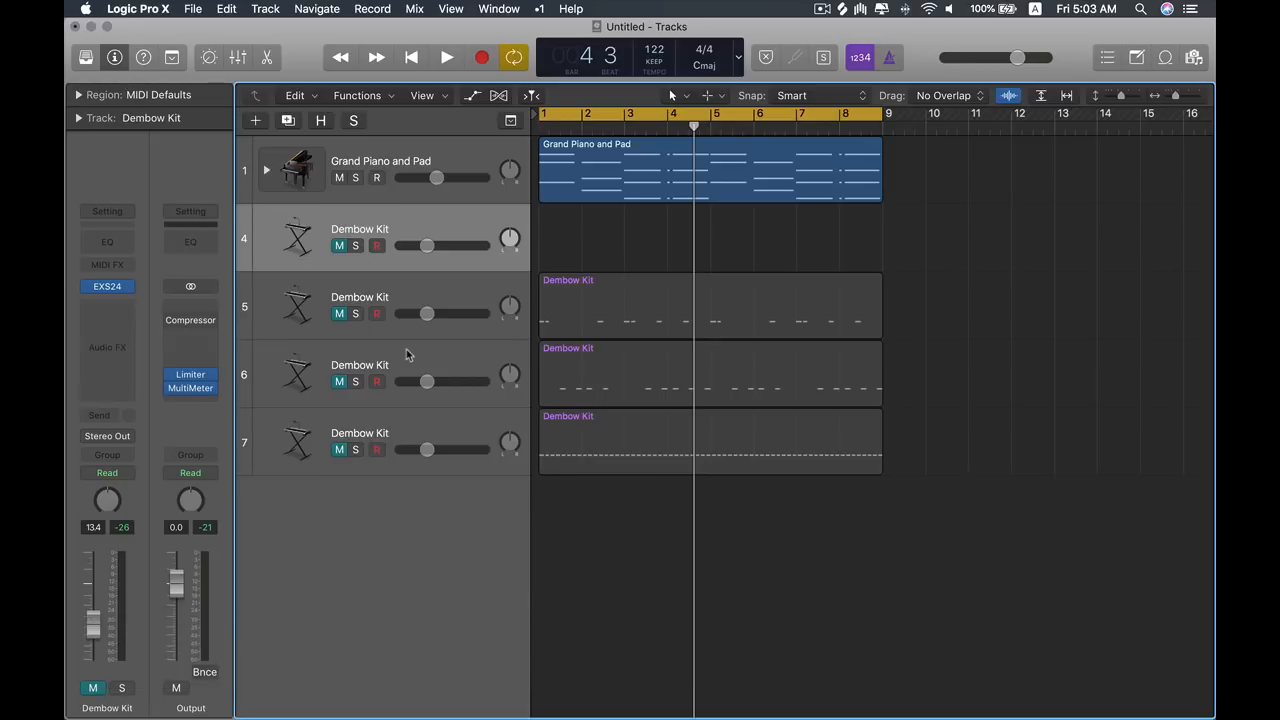
{"action": "key", "text": "m"}
{"action": "key", "text": "s"}
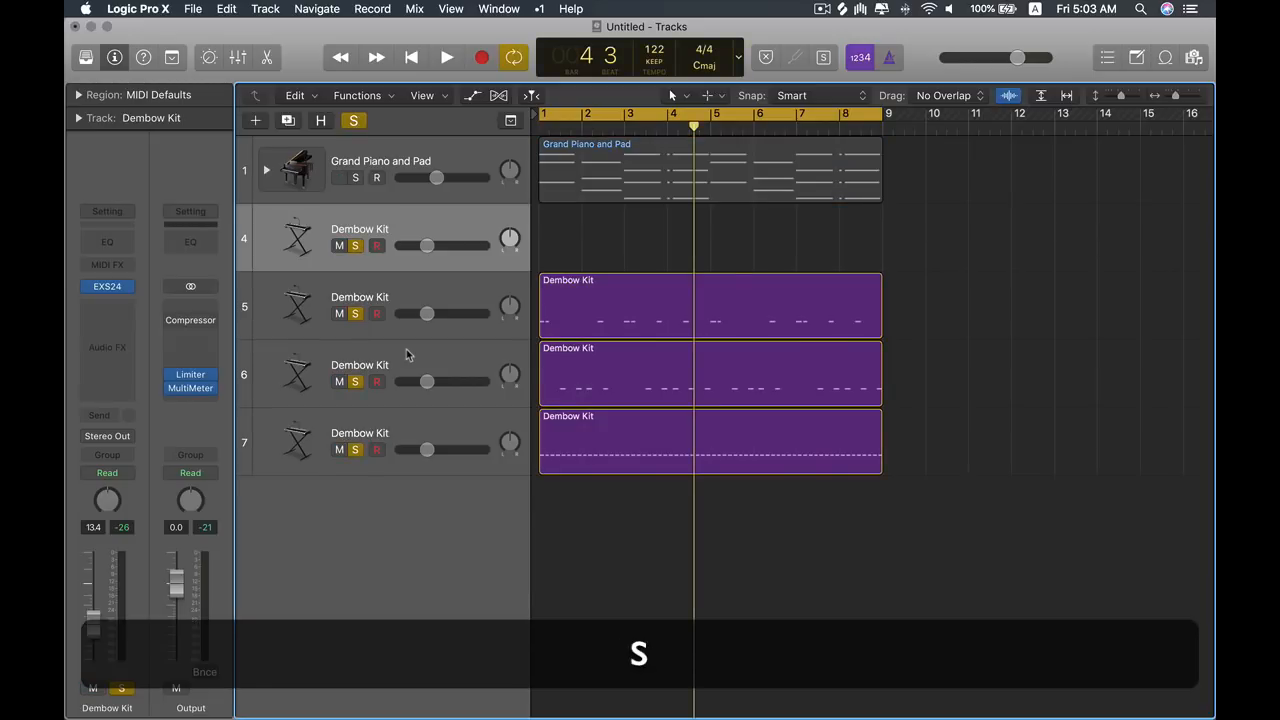
{"action": "key", "text": "s"}
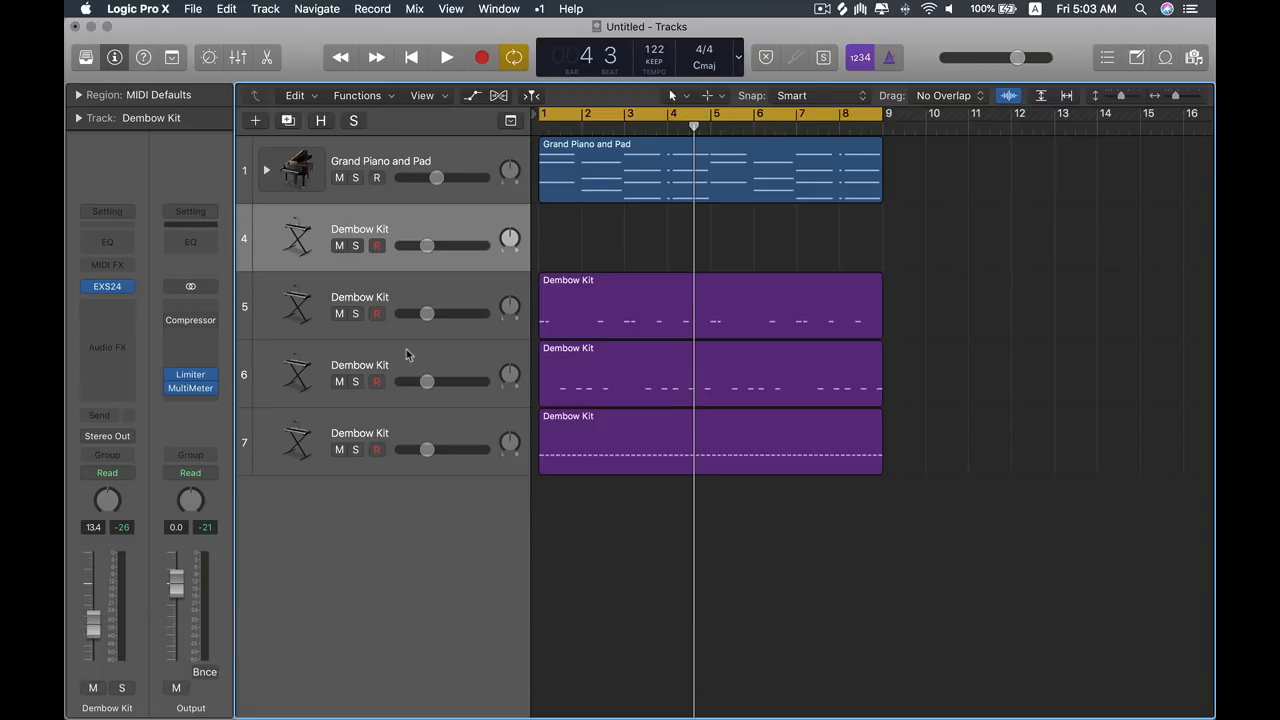
Step: Repeat all piano and Dembow Kit regions once and set the cycle range to cover bars 1 to 17
{"action": "left_click", "coordinate": [434, 290]}
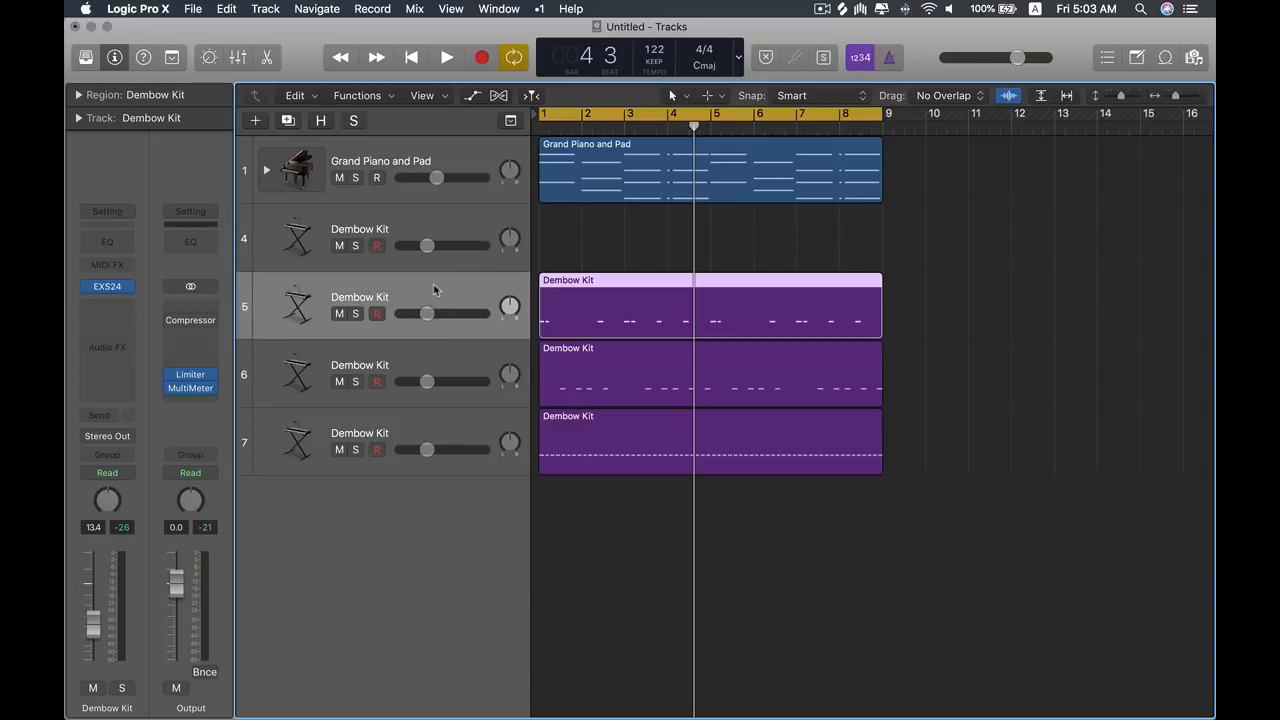
{"action": "left_click", "coordinate": [920, 260]}
{"action": "key", "text": "super+a"}
{"action": "key", "text": "alt+super+r"}
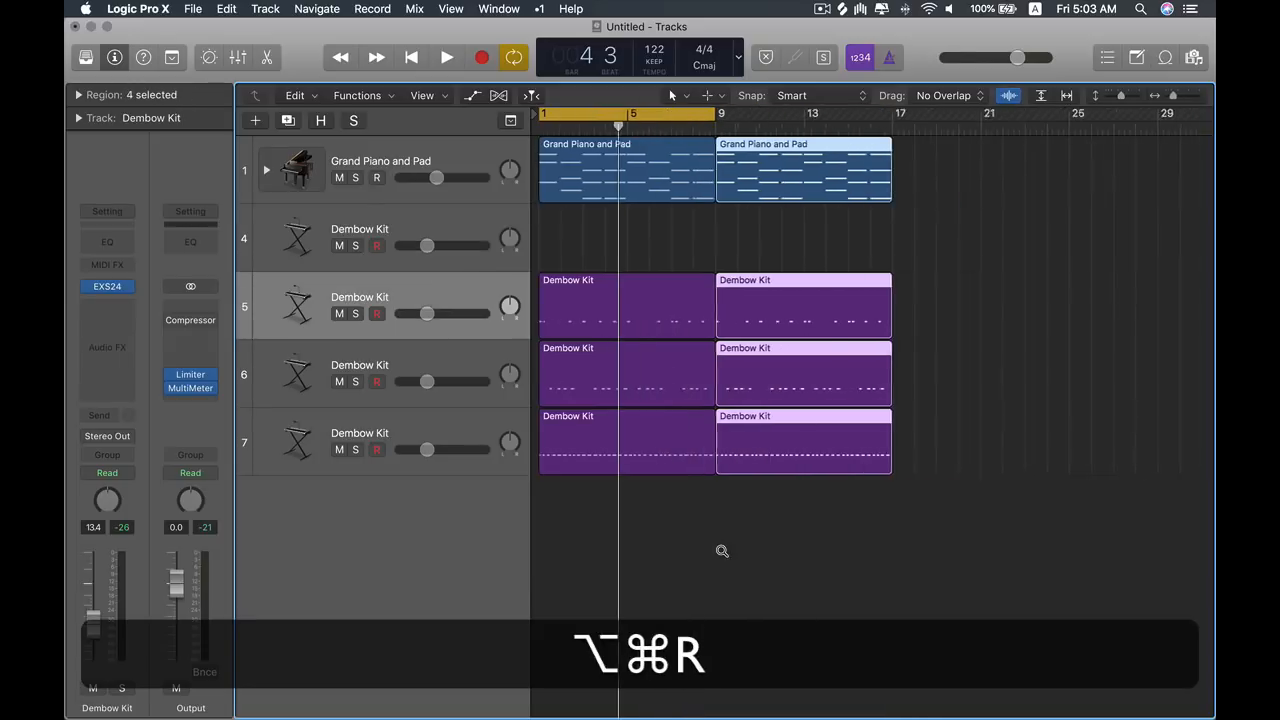
{"action": "key", "text": "alt+super+a"}
{"action": "key", "text": "super+u"}
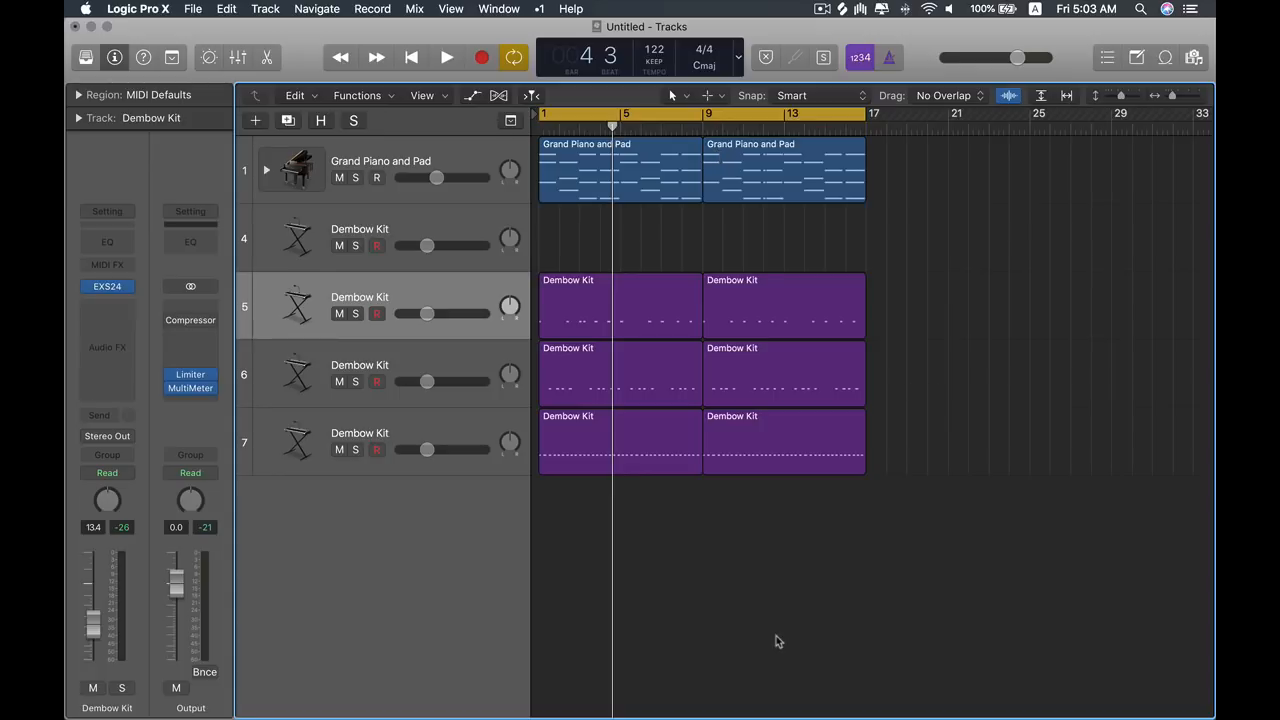
Step: Delete the first Dembow Kit region on track 7 and undo the deletion
{"action": "left_click", "coordinate": [425, 222]}
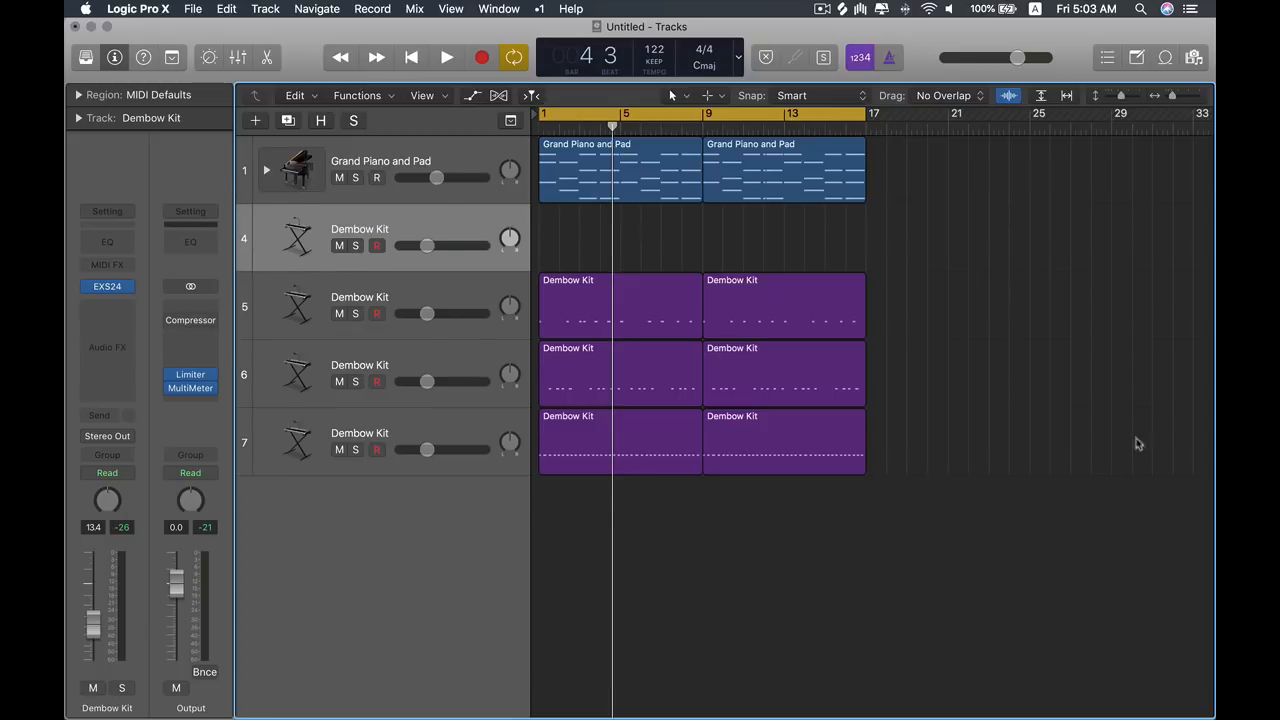
{"action": "left_click", "coordinate": [496, 418]}
{"action": "left_click", "coordinate": [965, 452]}
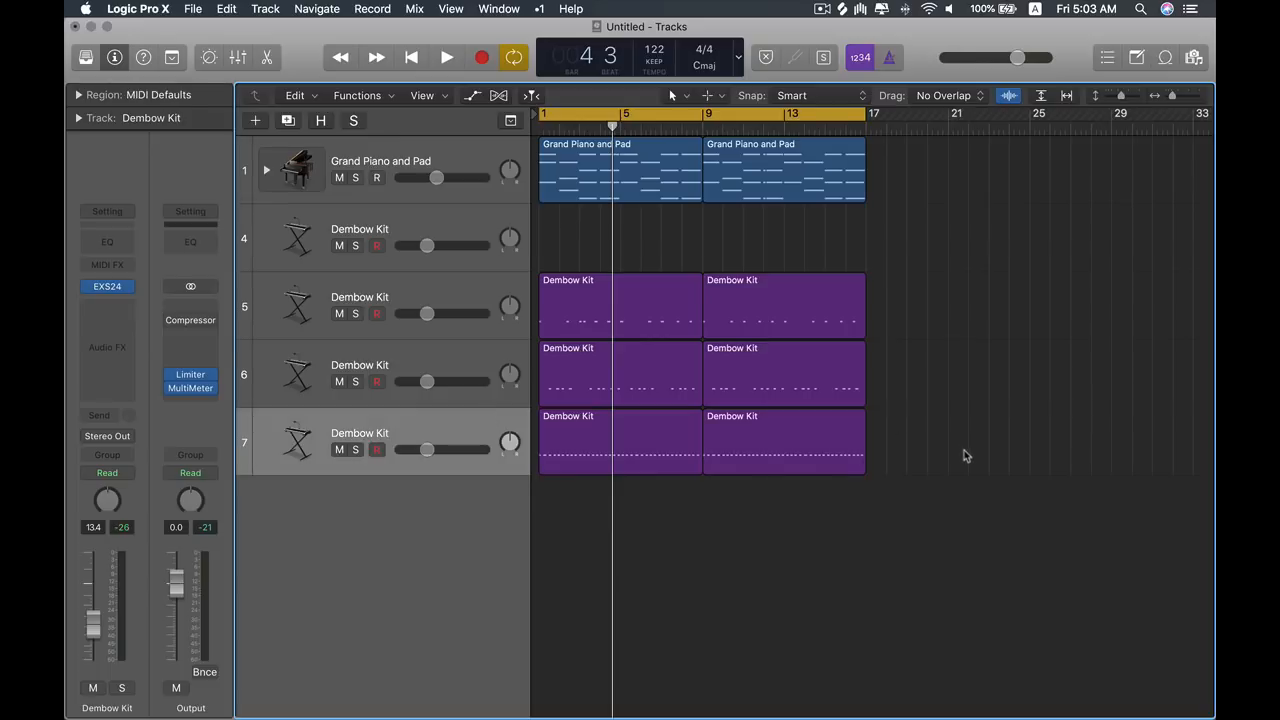
{"action": "left_click", "coordinate": [686, 463]}
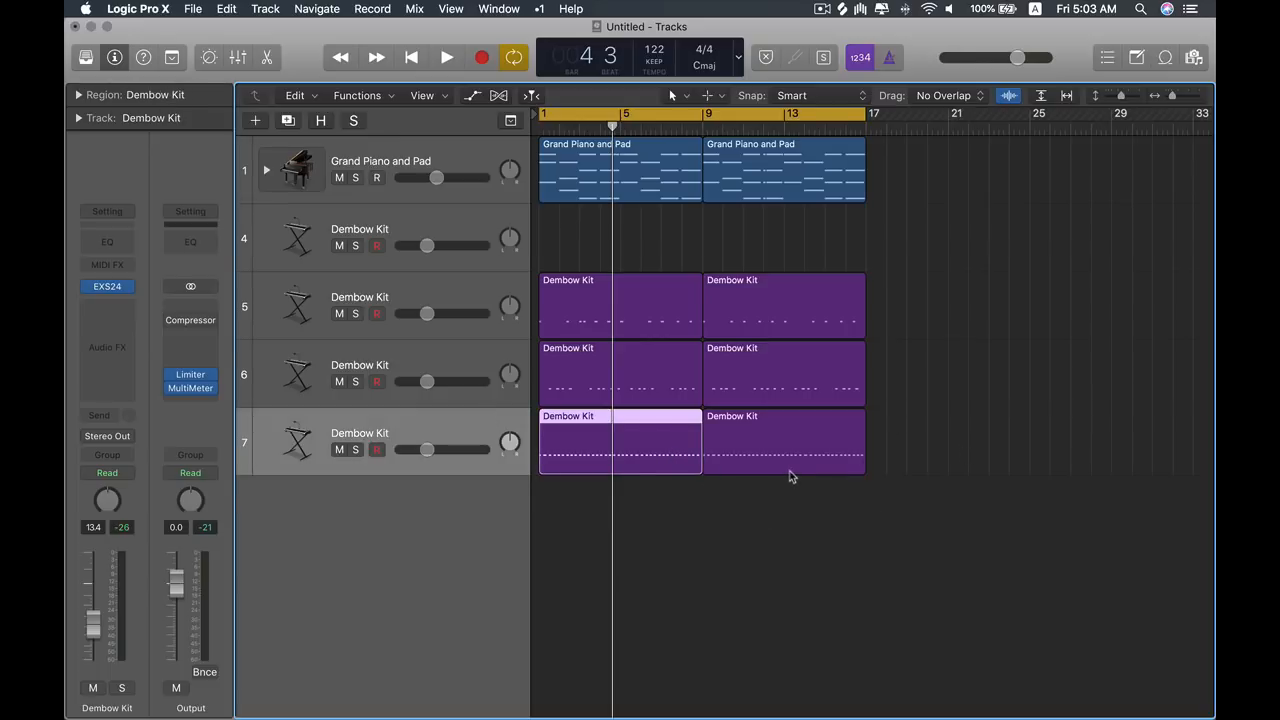
{"action": "key", "text": "m"}
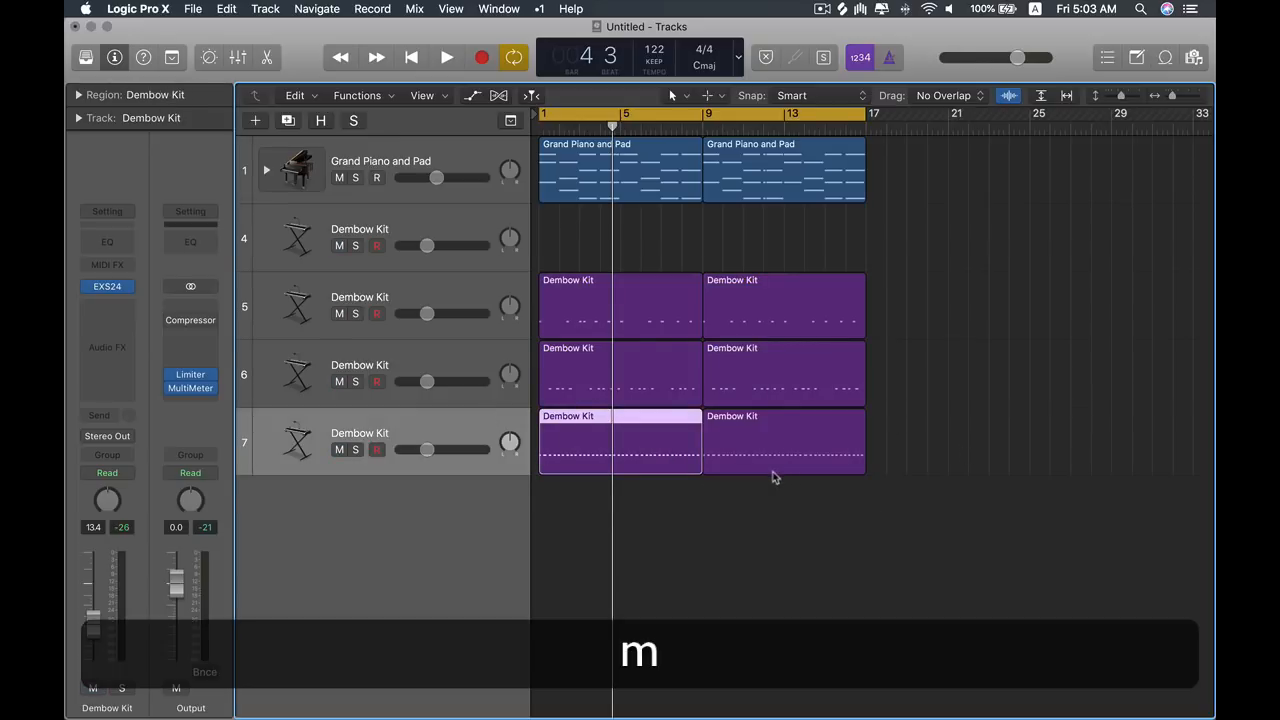
{"action": "key", "text": "BackSpace"}
{"action": "key", "text": "super+z"}
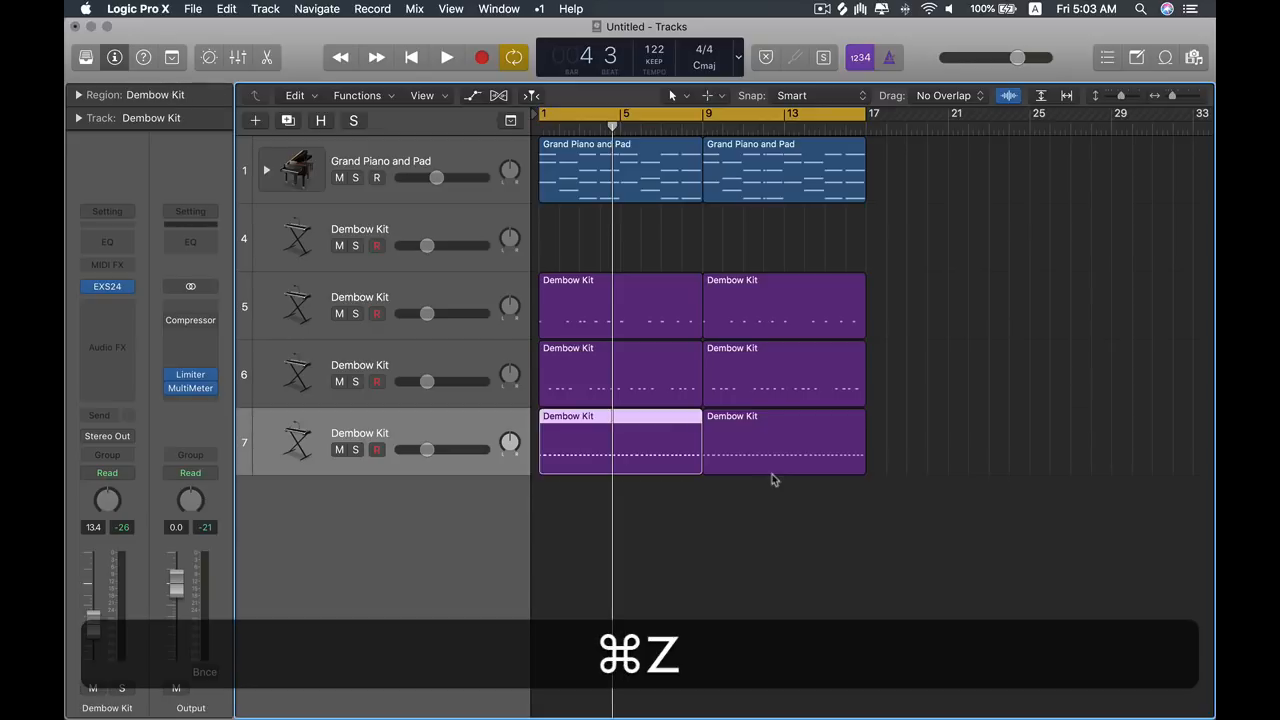
Step: Compare muting only the first region on track 7 with muting the track, play back briefly, and unmute everything
{"action": "key", "text": "ctrl+m"}
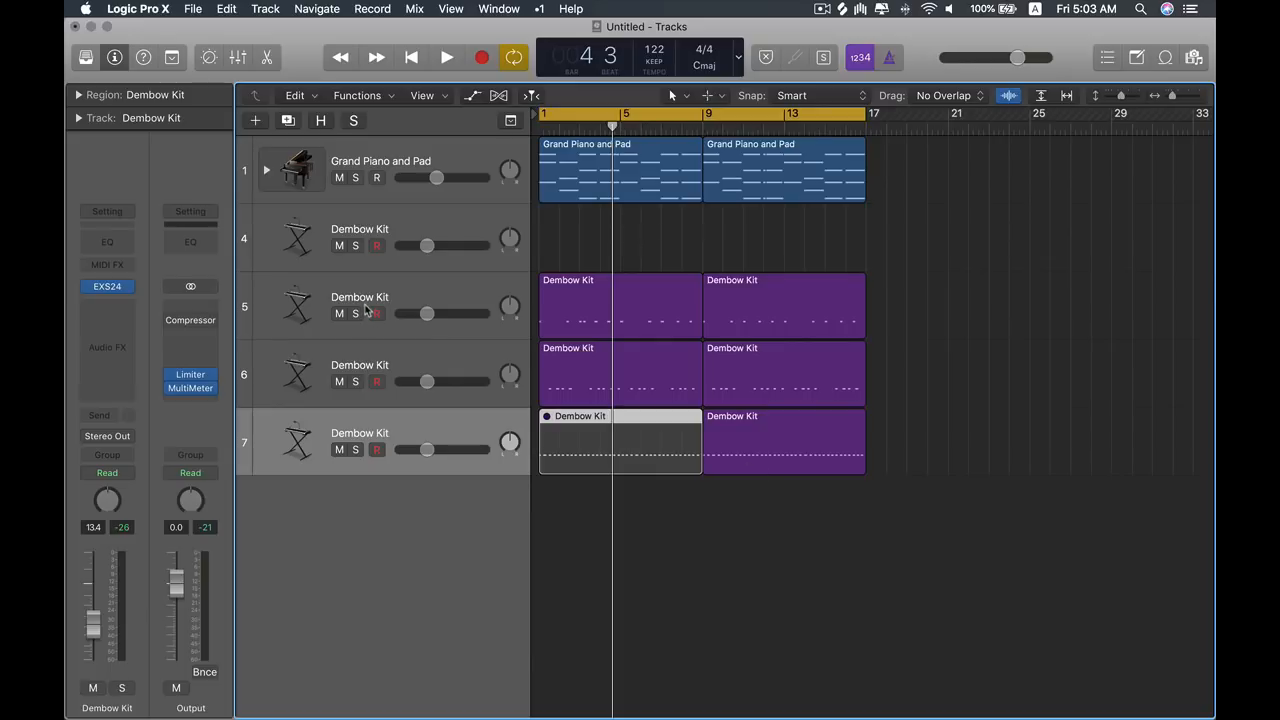
{"action": "key", "text": "m"}
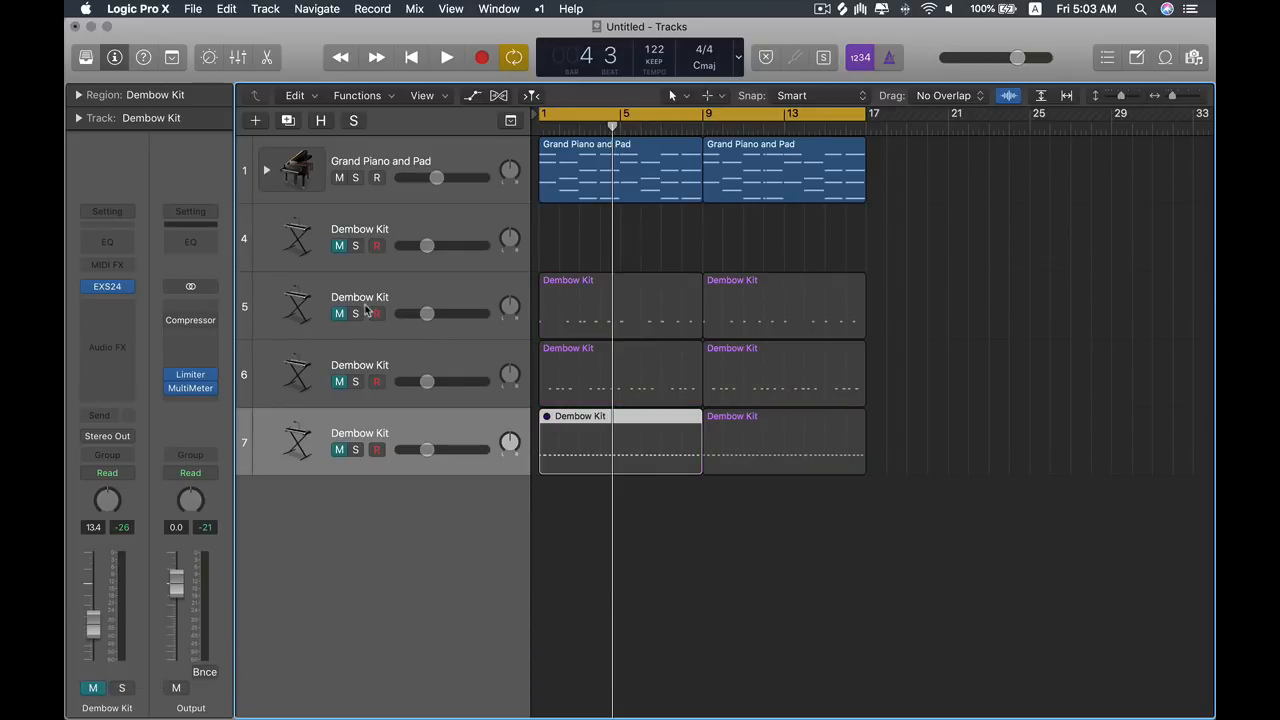
{"action": "key", "text": "m"}
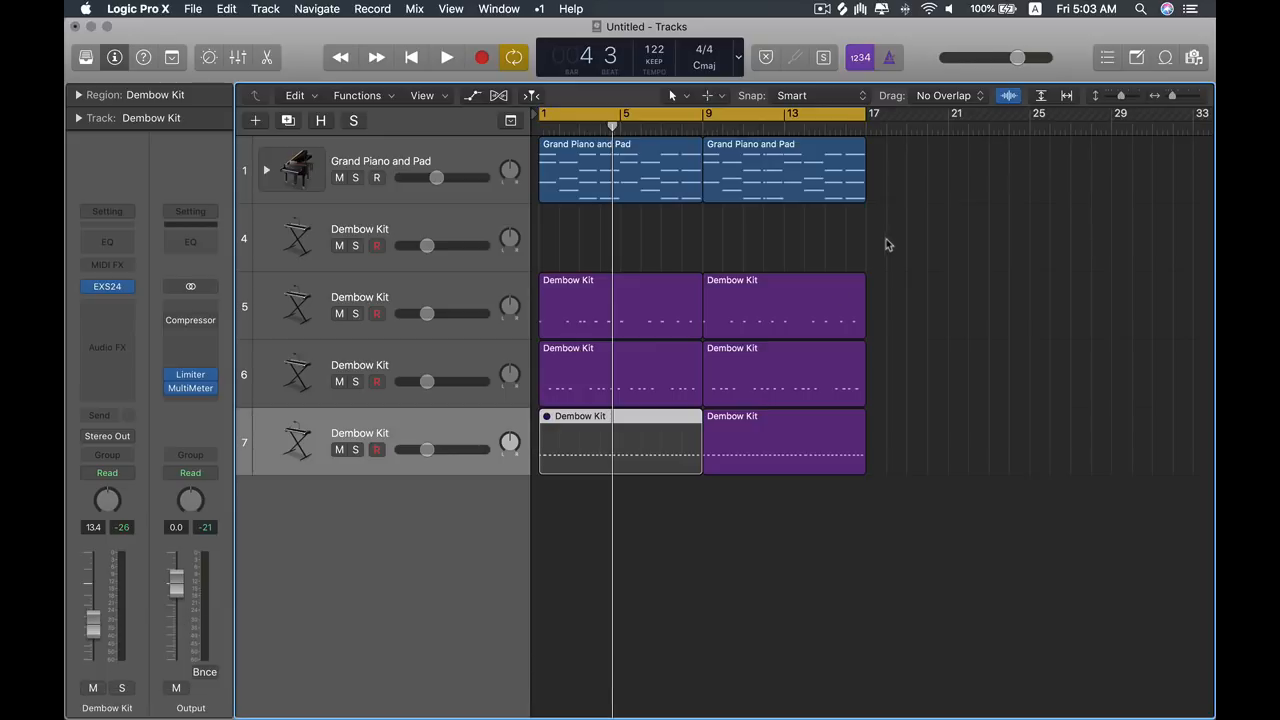
{"action": "key", "text": "space"}
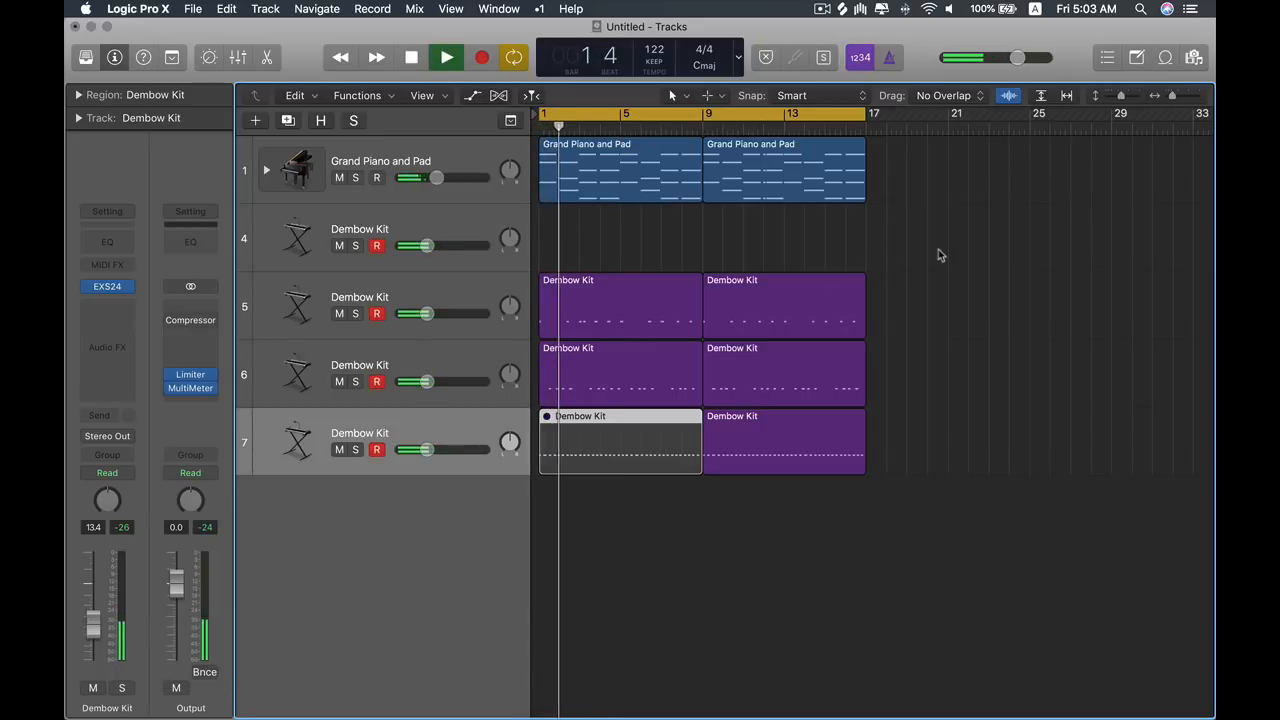
{"action": "key", "text": "space"}
{"action": "key", "text": "ctrl+m"}
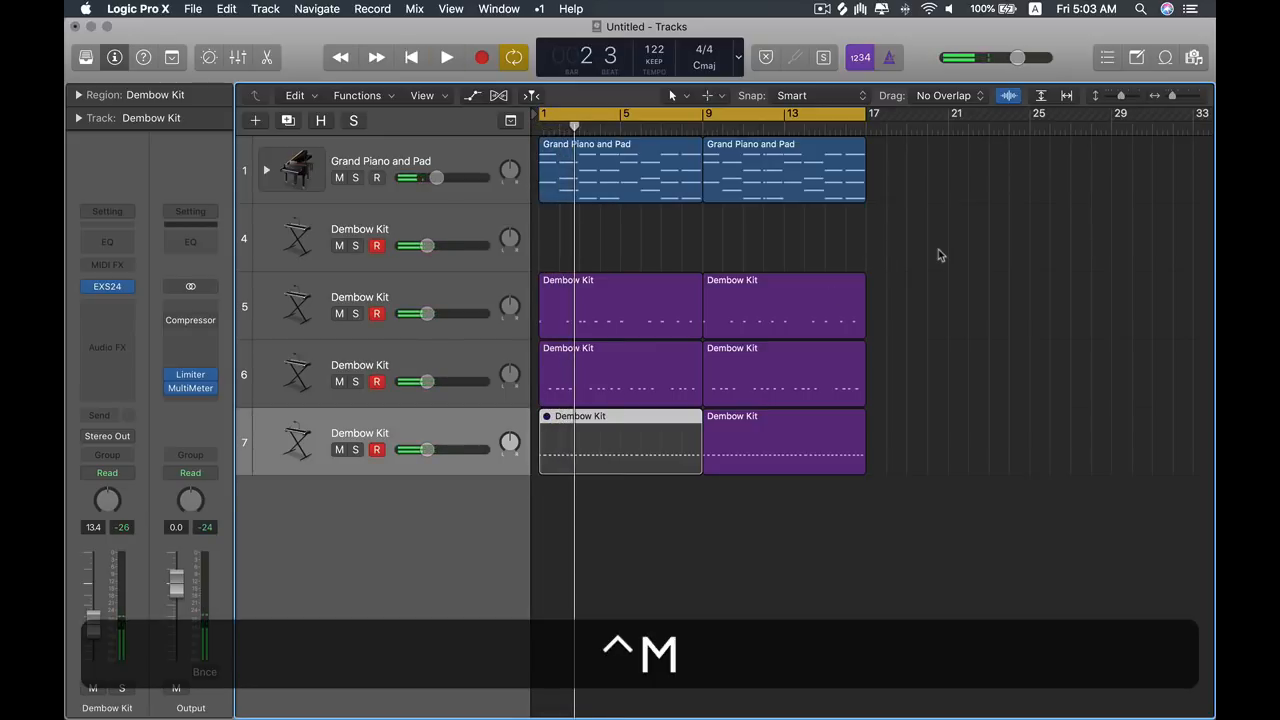
Step: Join all six Dembow Kit regions on tracks 5 to 7 into one region with the Glue tool
{"action": "left_click_drag", "start_coordinate": [895, 248], "coordinate": [458, 694]}
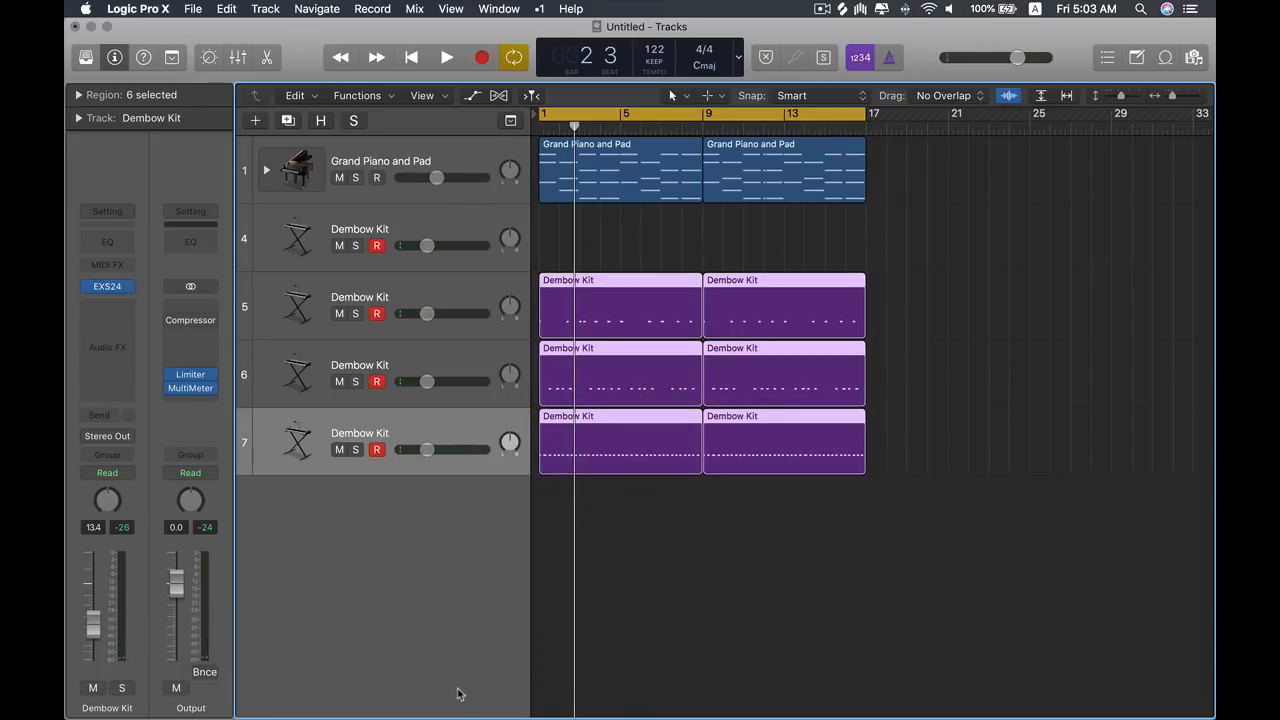
{"action": "left_click", "coordinate": [930, 363]}
{"action": "key", "text": "t"}
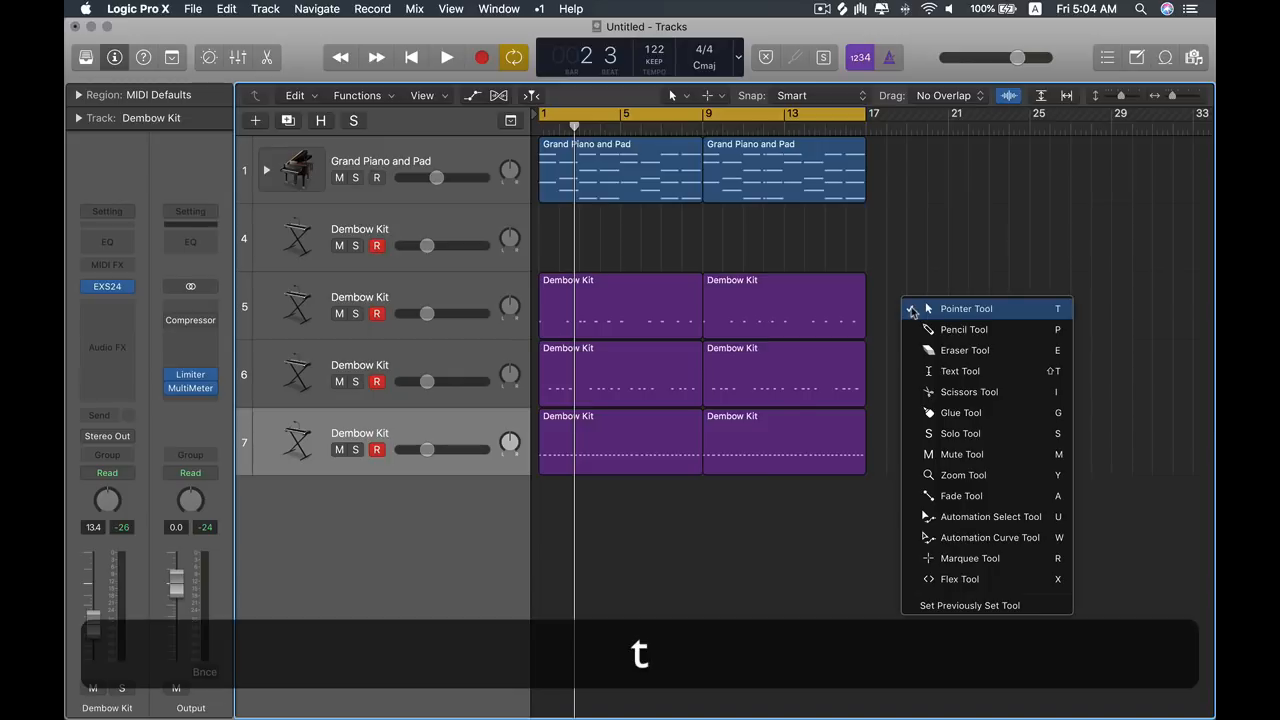
{"action": "key", "text": "g"}
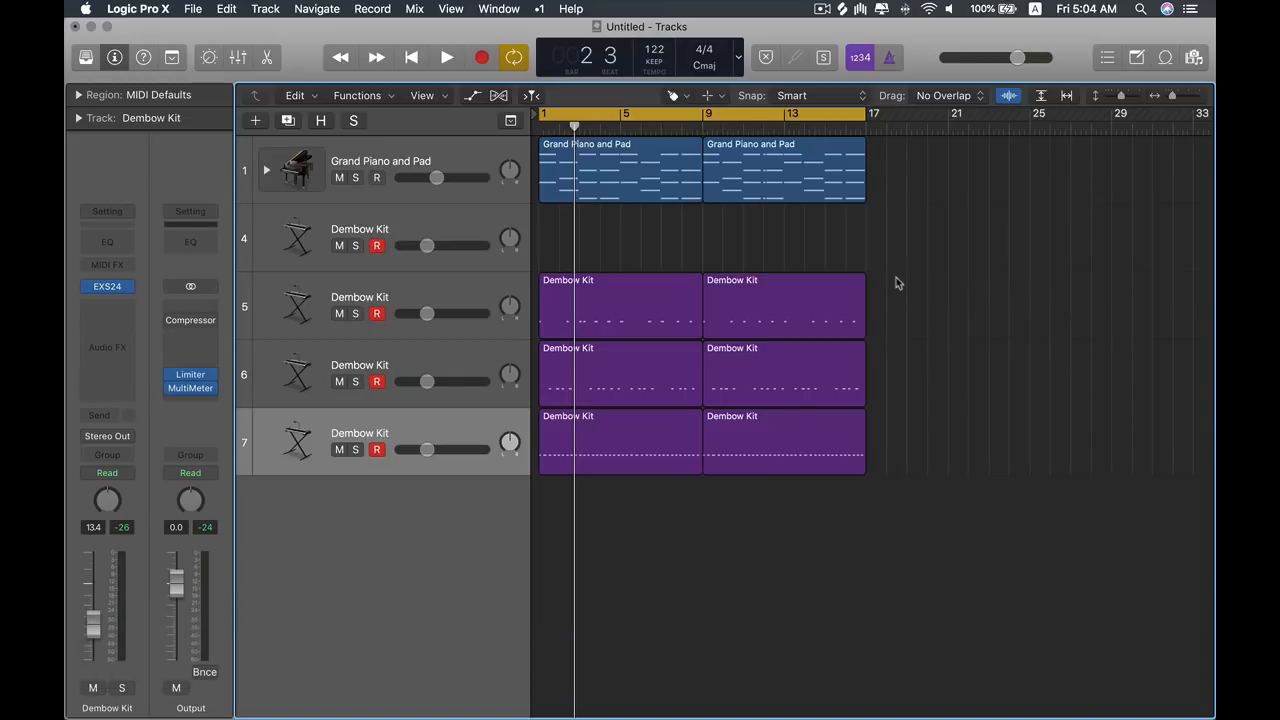
{"action": "key", "text": "t"}
{"action": "key", "text": "t"}
{"action": "key", "text": "t"}
{"action": "key", "text": "g"}
{"action": "left_click_drag", "start_coordinate": [923, 259], "coordinate": [600, 605]}
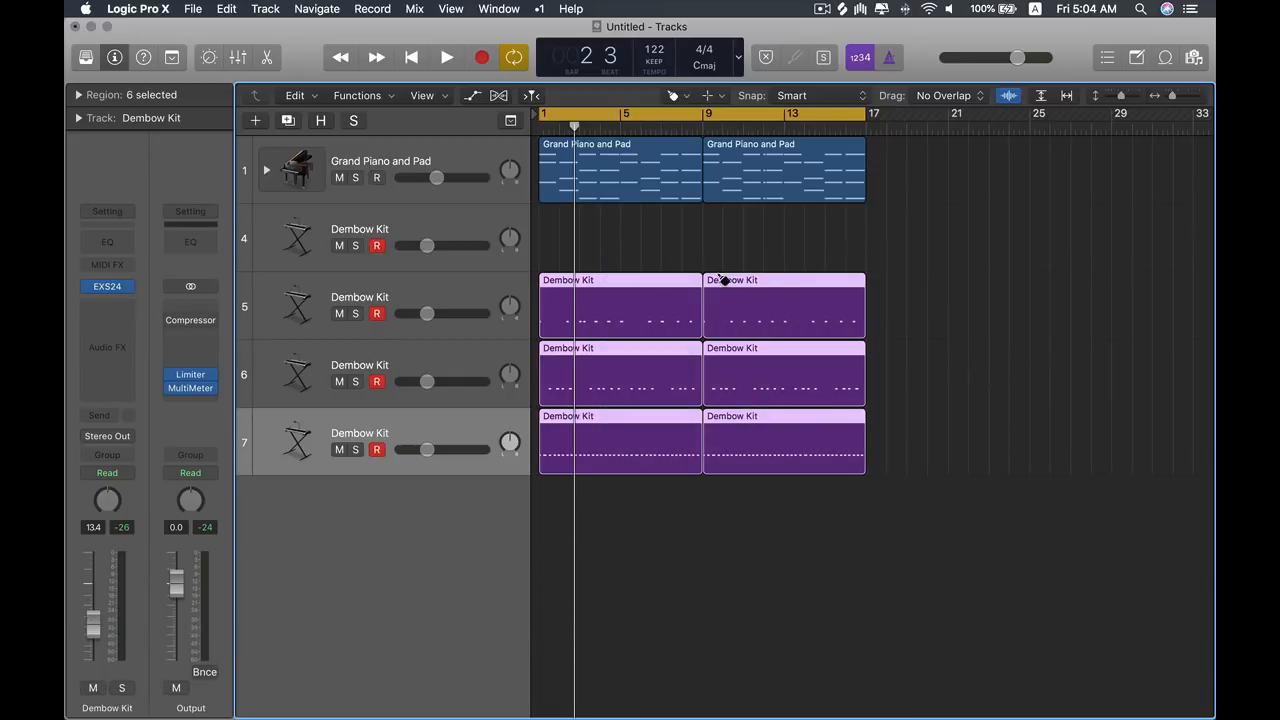
{"action": "left_click", "coordinate": [656, 317]}
{"action": "key", "text": "t"}
{"action": "key", "text": "t"}
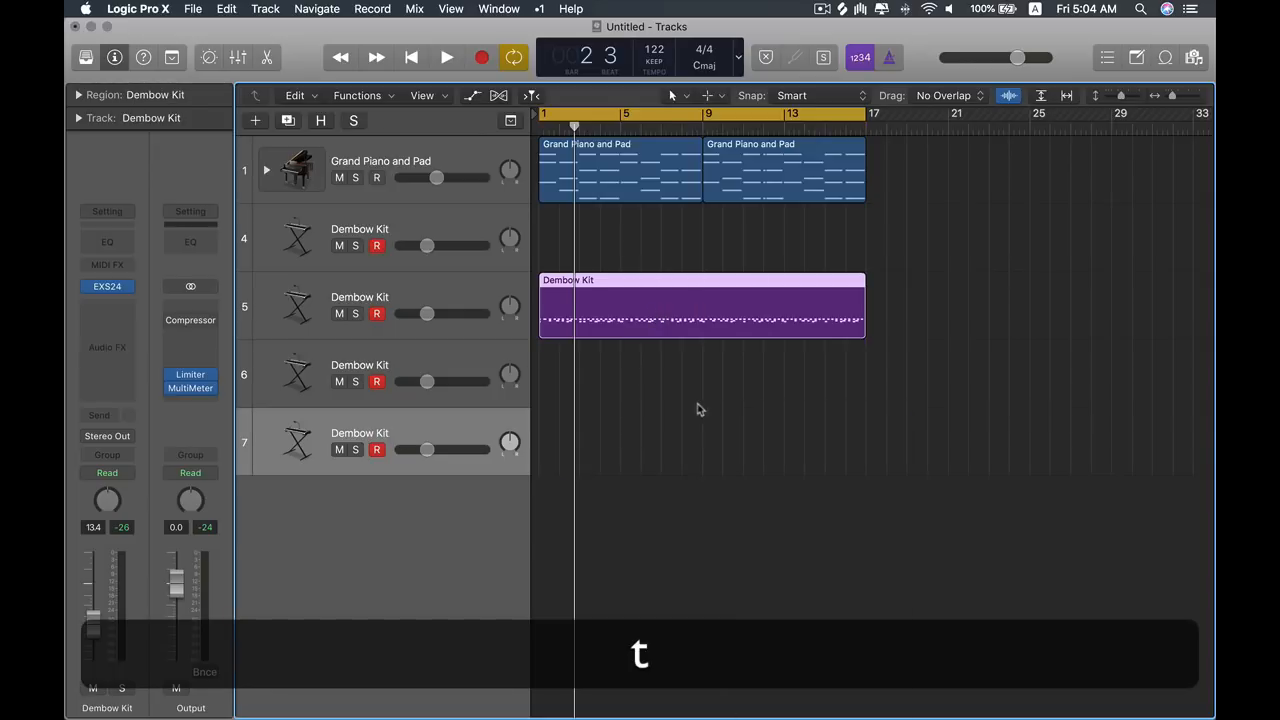
Step: Move the merged region up to the empty Dembow Kit track 4, and undo both the move and the merge
{"action": "left_click_drag", "start_coordinate": [640, 320], "coordinate": [636, 252]}
{"action": "left_click", "coordinate": [398, 236]}
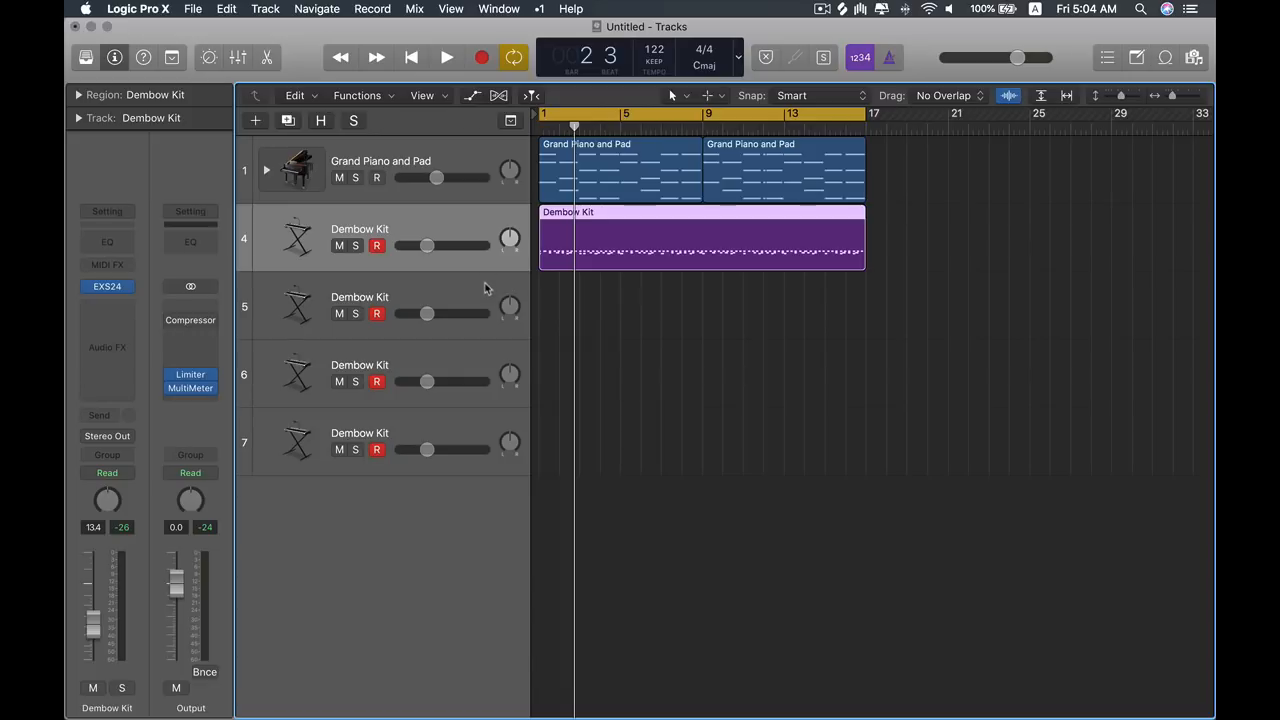
{"action": "key", "text": "super+z"}
{"action": "key", "text": "super+z"}
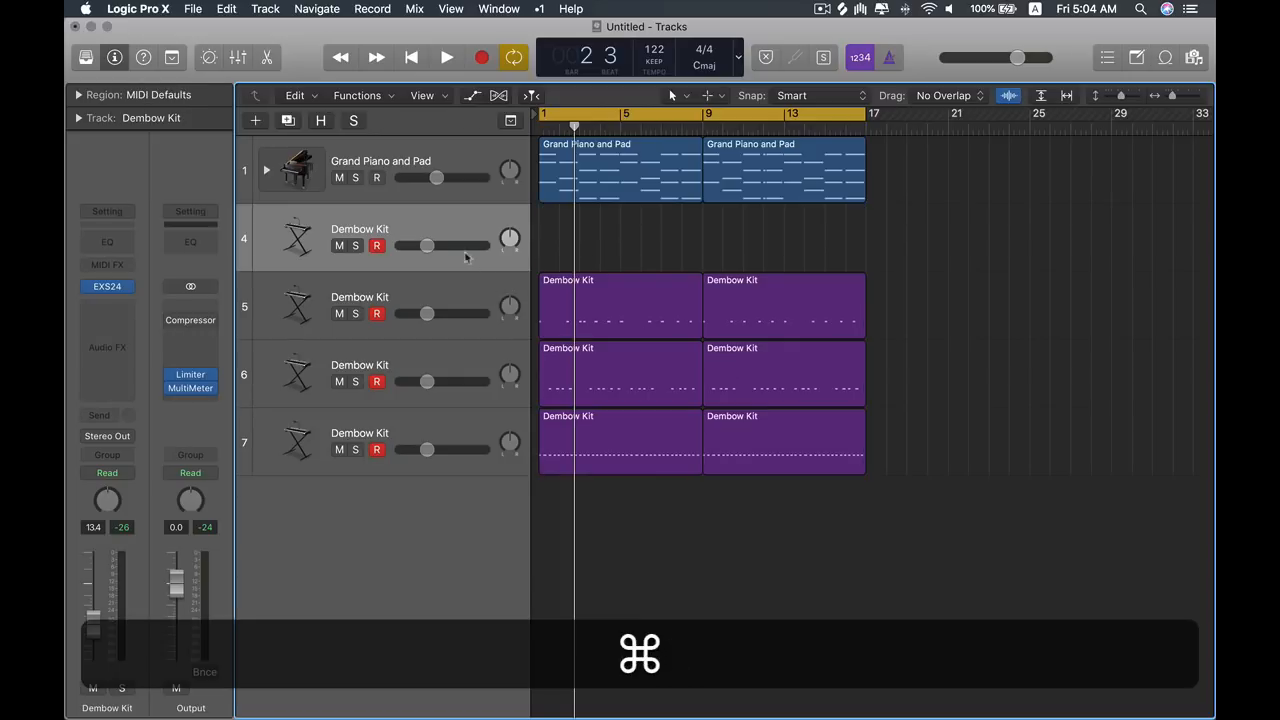
Step: Bounce the regions of each of the three separated Dembow Kit tracks in place to new tracks, muting the source regions
{"action": "left_click", "coordinate": [479, 290]}
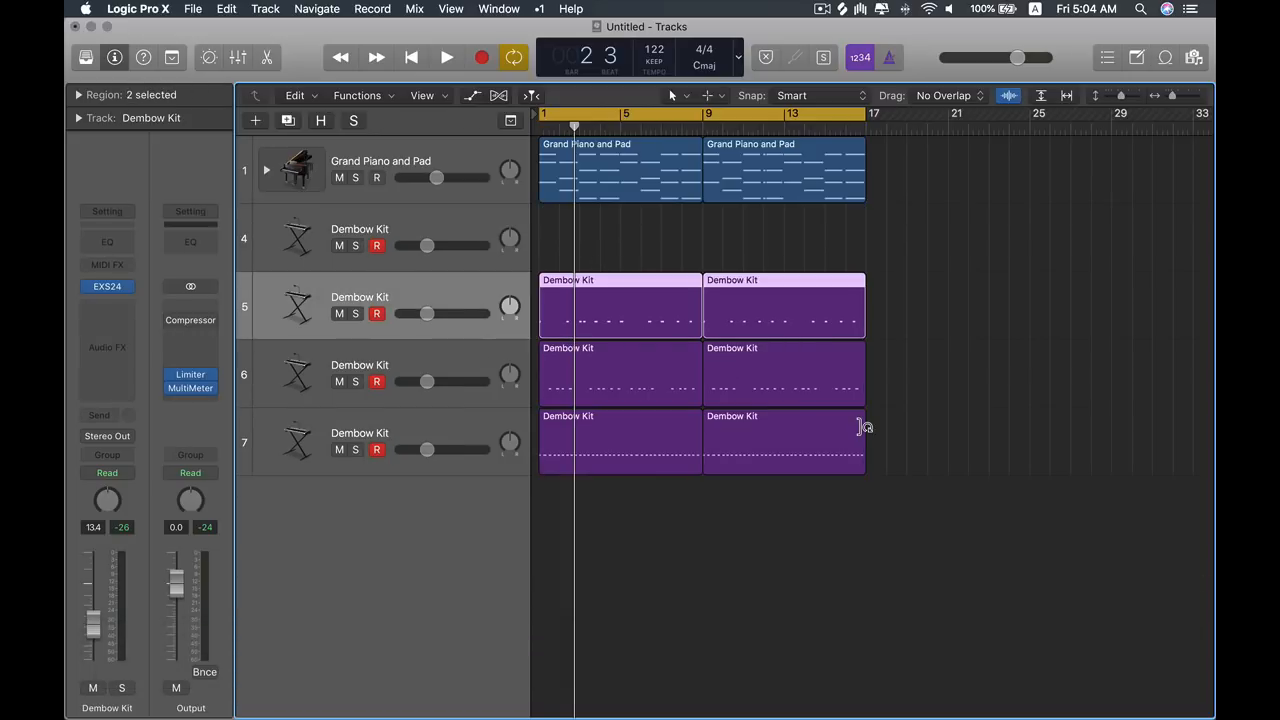
{"action": "key", "text": "ctrl"}
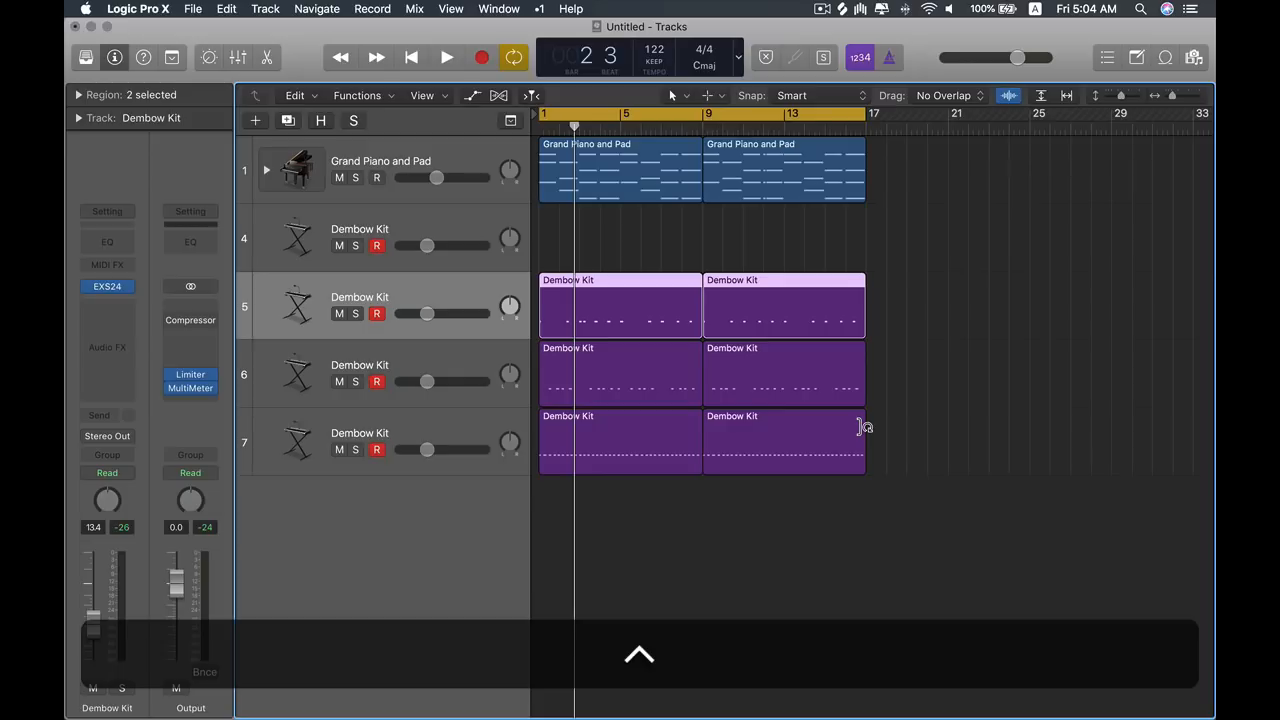
{"action": "key", "text": "ctrl+b"}
{"action": "key", "text": "Return"}
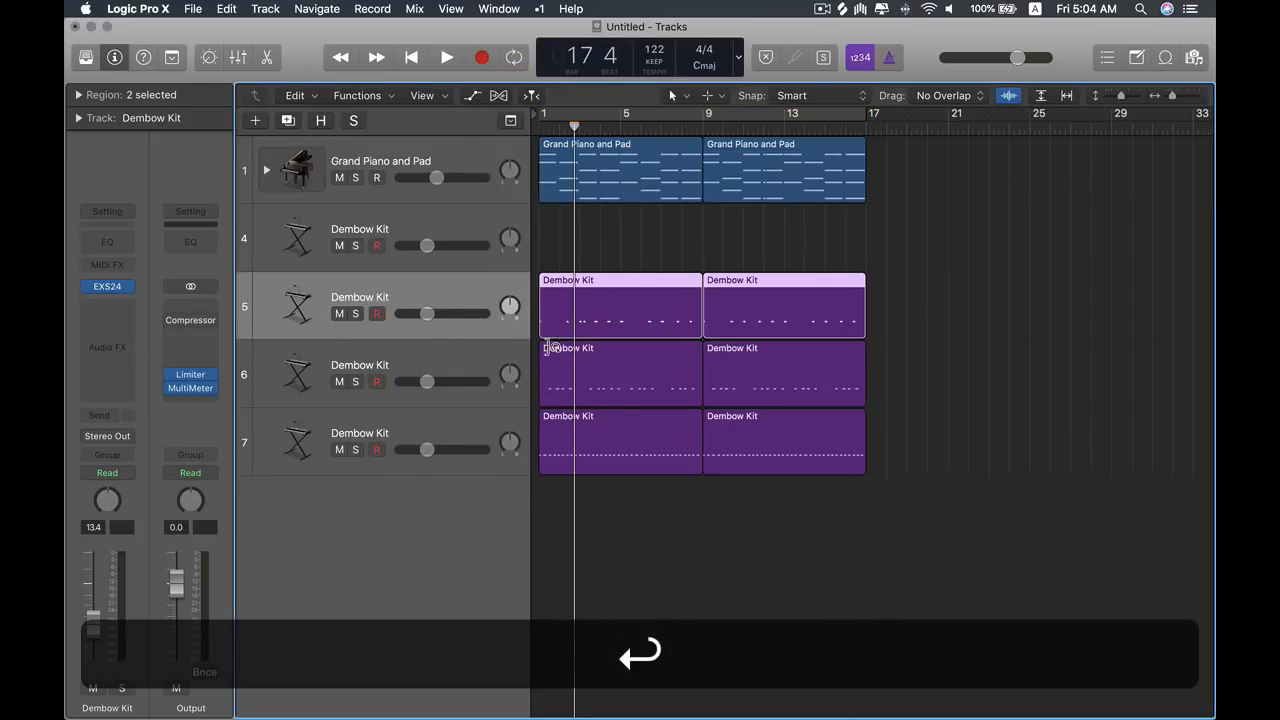
{"action": "left_click", "coordinate": [473, 433]}
{"action": "key", "text": "ctrl+b"}
{"action": "key", "text": "Return"}
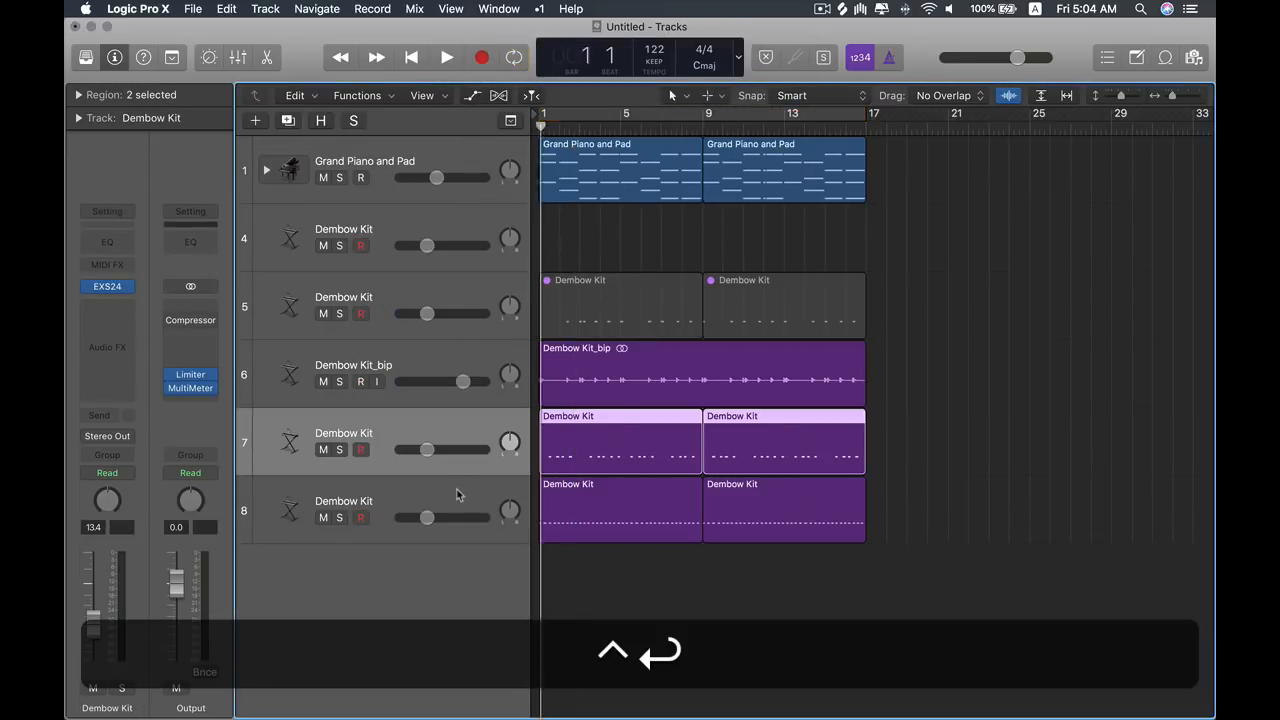
{"action": "left_click", "coordinate": [452, 548]}
{"action": "key", "text": "ctrl+b"}
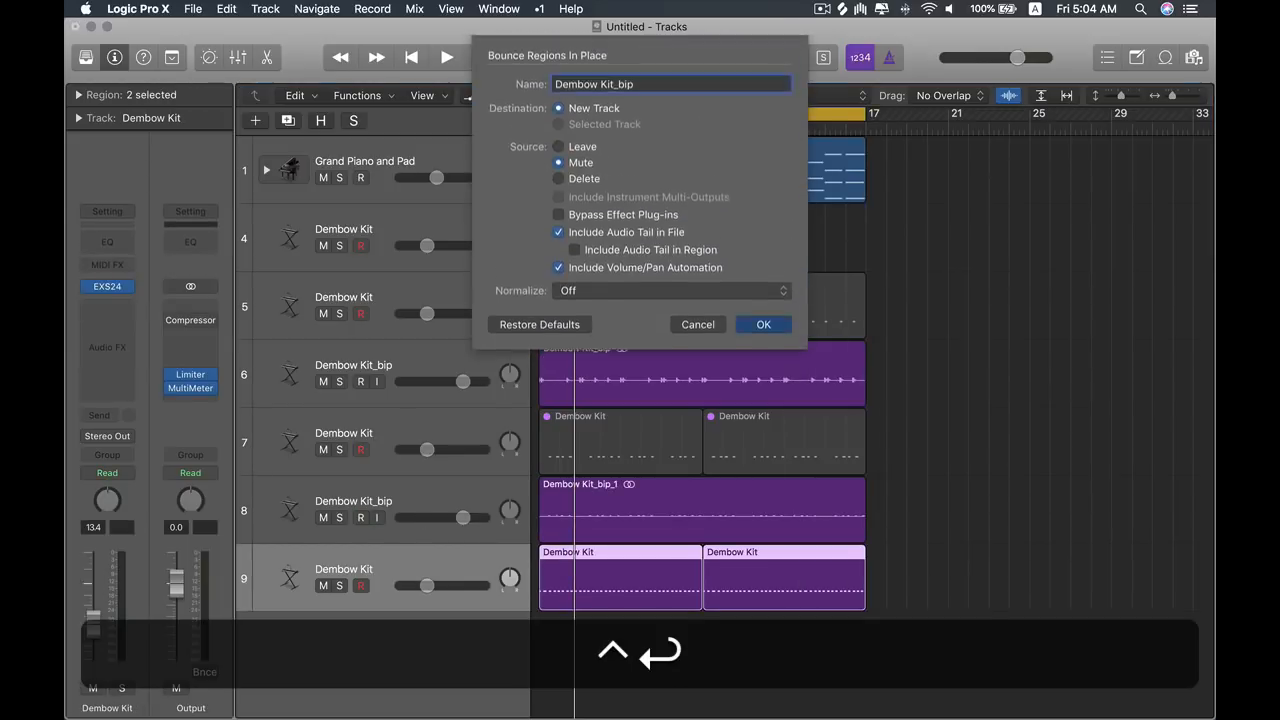
{"action": "key", "text": "Return"}
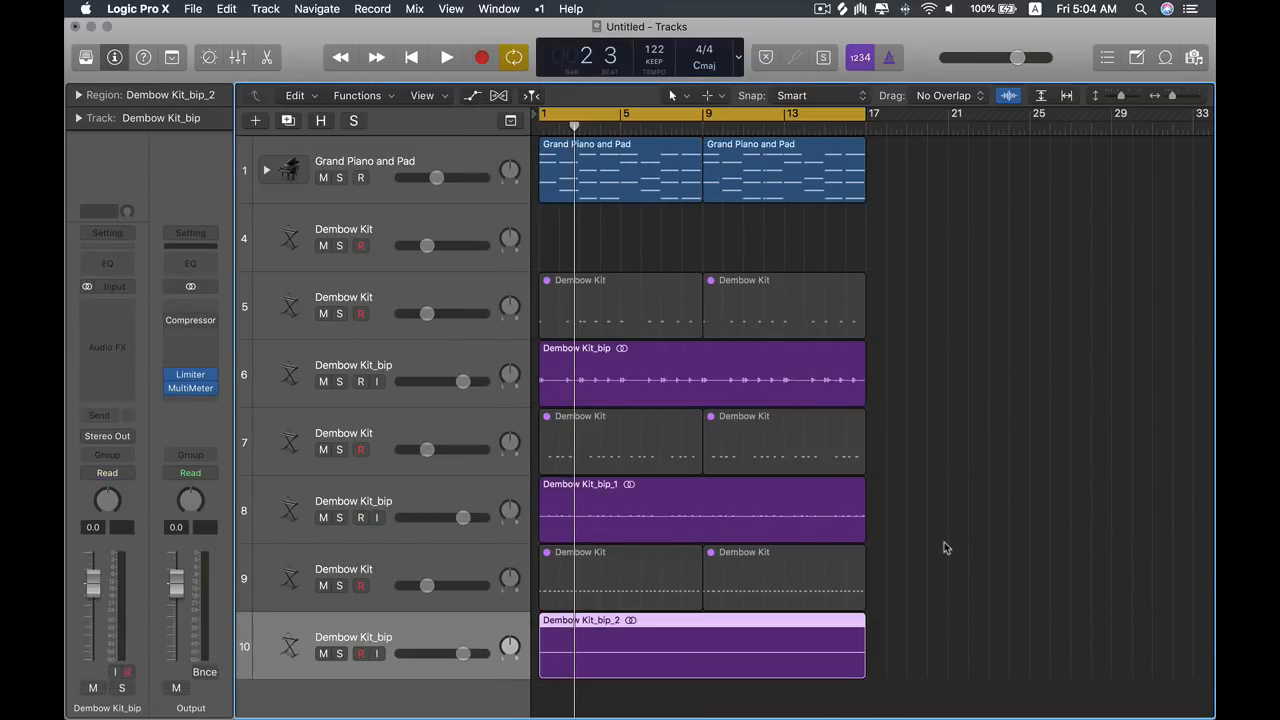
Step: Review the three bounced Dembow Kit_bip tracks by selecting each one in turn
{"action": "left_click", "coordinate": [983, 526]}
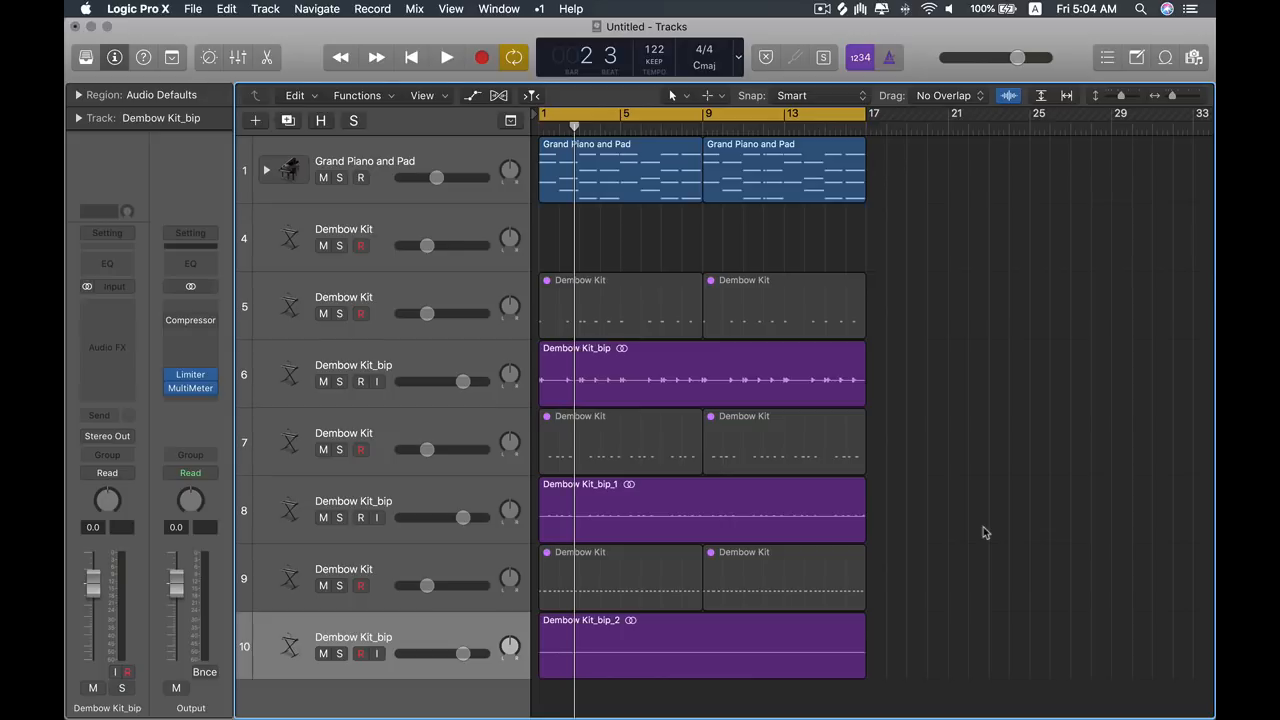
{"action": "left_click", "coordinate": [439, 483]}
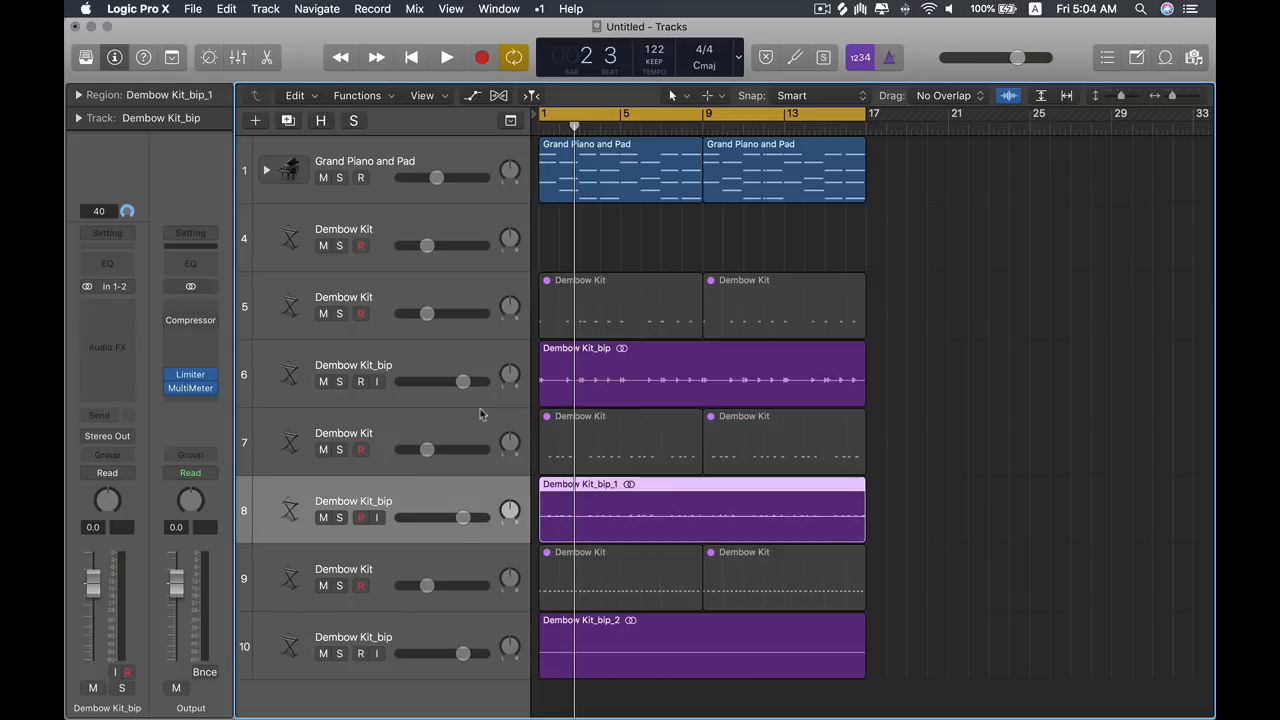
{"action": "left_click", "coordinate": [429, 372]}
{"action": "left_click", "coordinate": [474, 498]}
{"action": "left_click", "coordinate": [487, 632]}
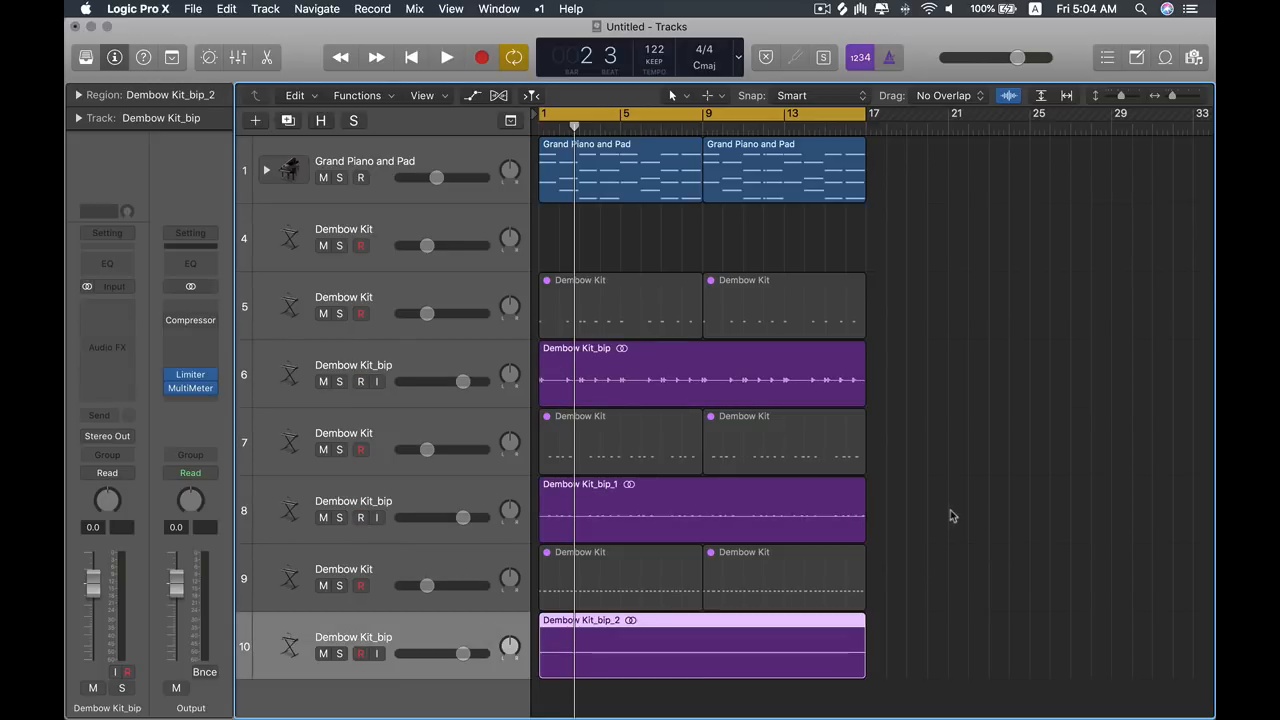
Step: Select all muted Dembow Kit source regions and delete them
{"action": "left_click", "coordinate": [952, 516]}
{"action": "key", "text": "shift+m"}
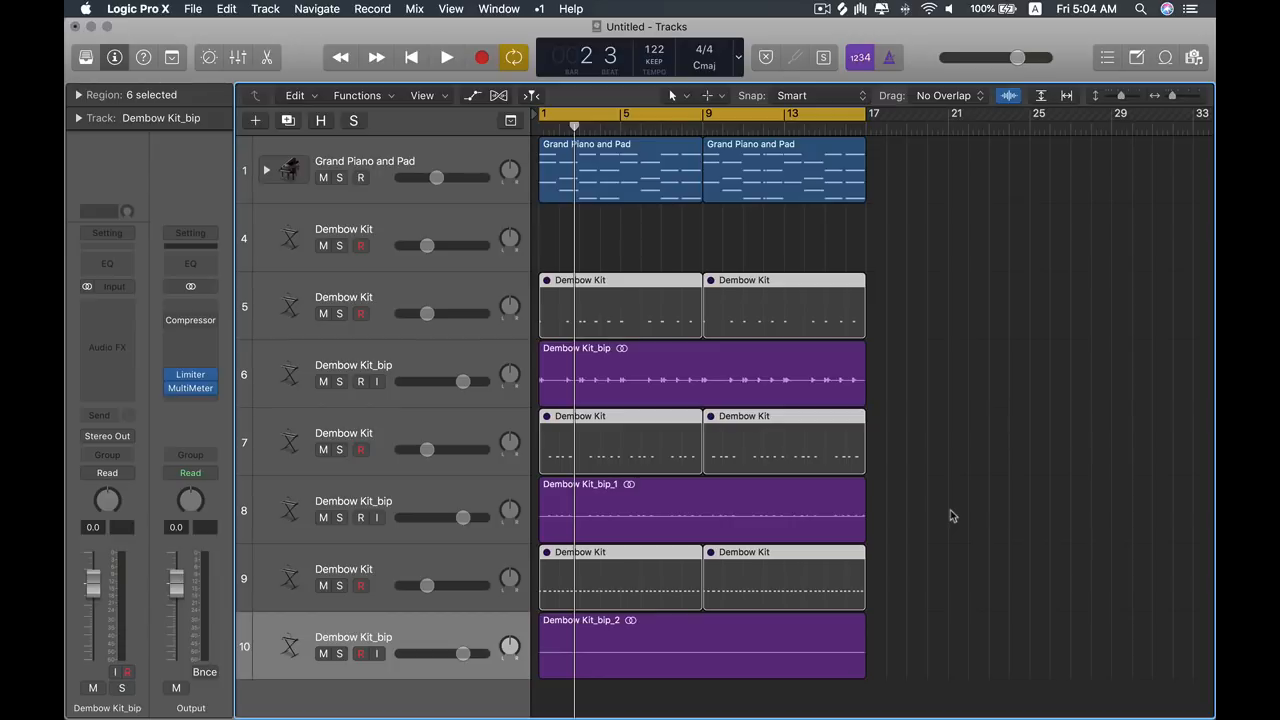
{"action": "left_click", "coordinate": [951, 516]}
{"action": "key", "text": "shift+m"}
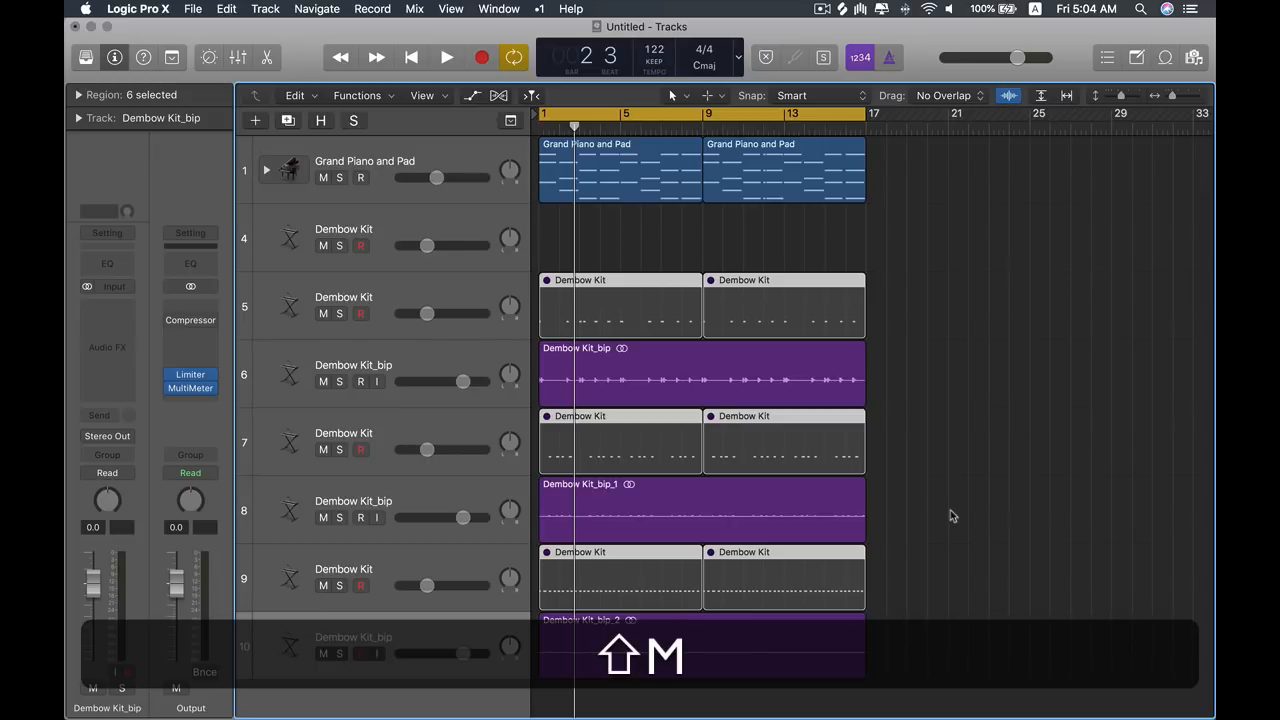
{"action": "key", "text": "BackSpace"}
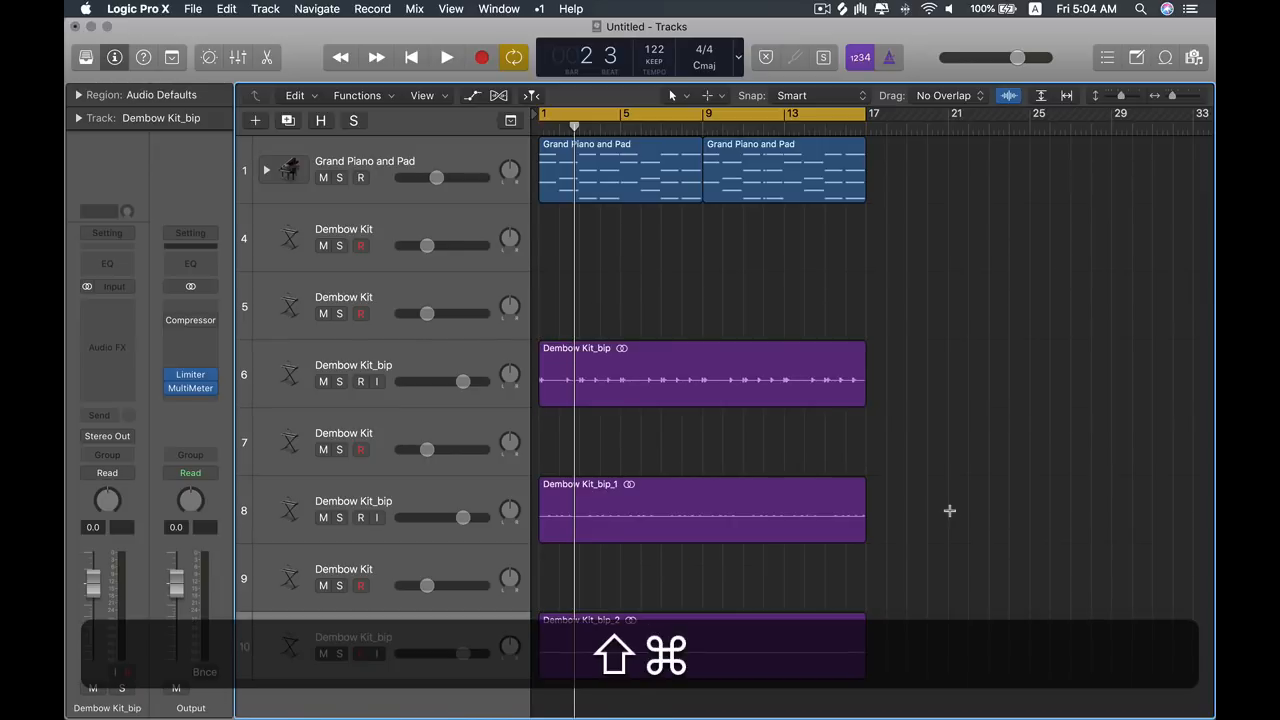
Step: Delete all unused empty tracks, undo the deletion, and select the last Dembow Kit_bip track
{"action": "key", "text": "shift+cmd+BackSpace"}
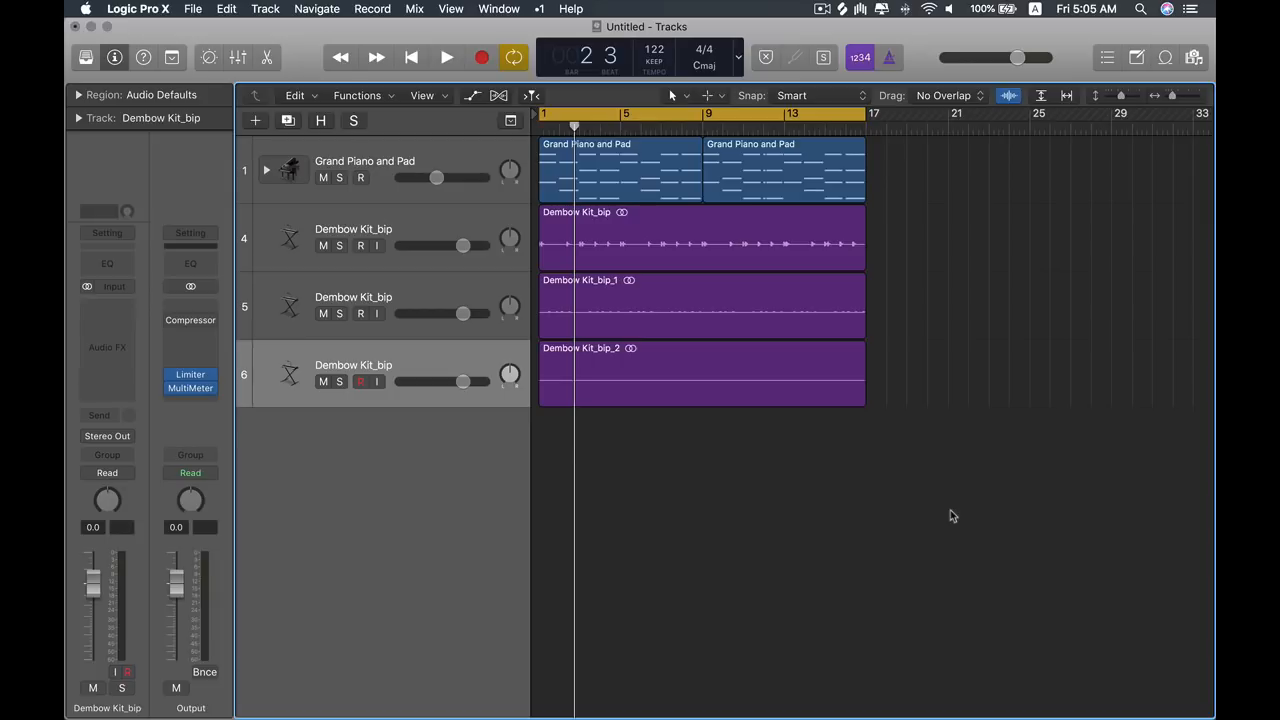
{"action": "key", "text": "super+z"}
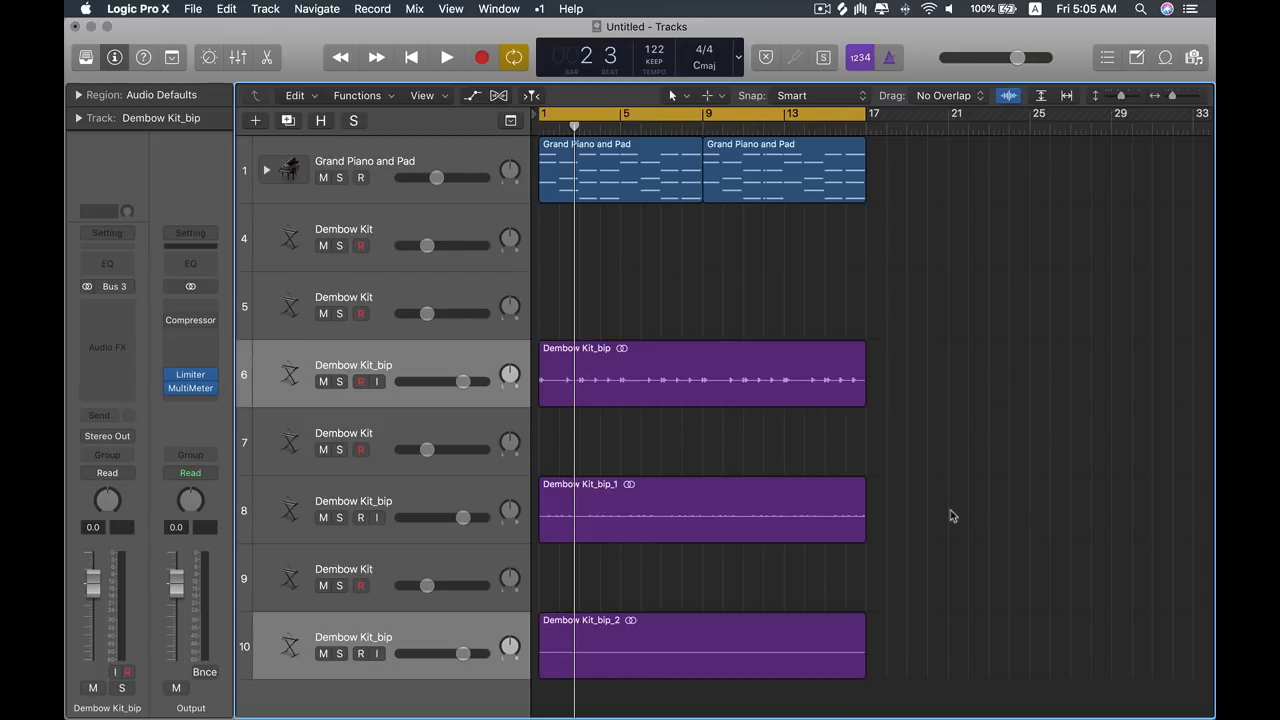
{"action": "left_click", "coordinate": [461, 621]}
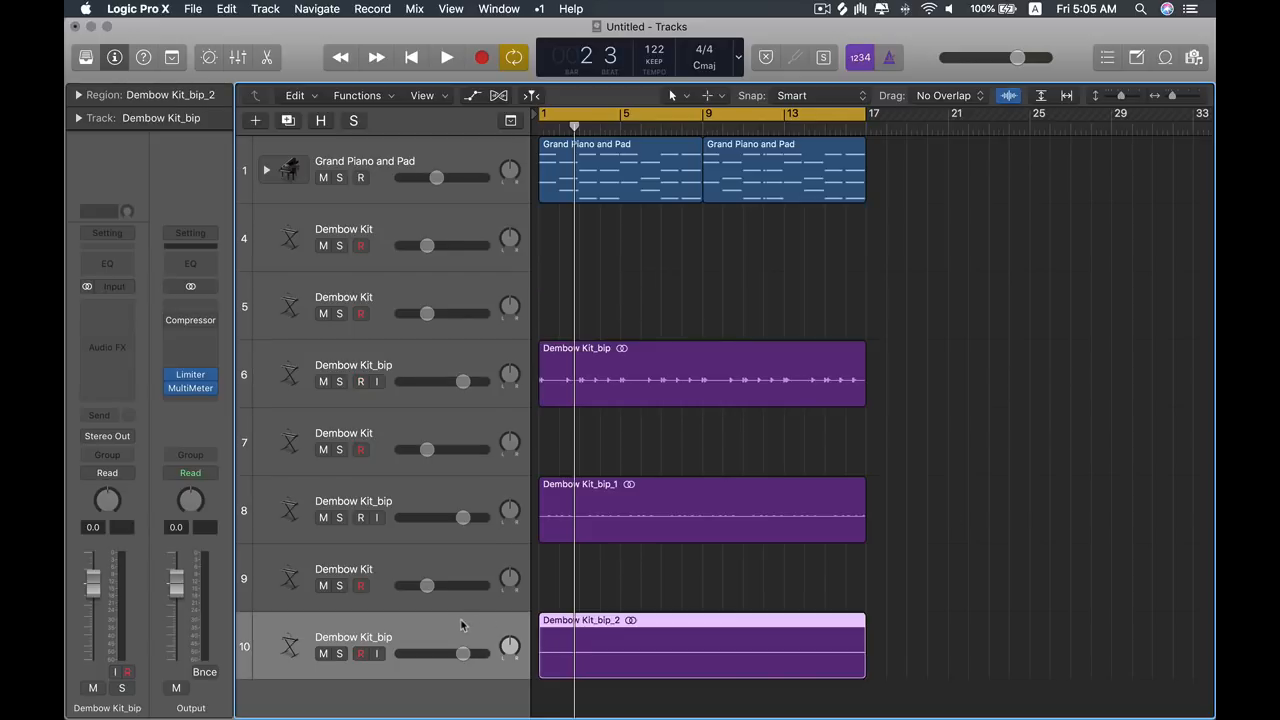
Step: Delete all unused empty tracks from the project
{"action": "key", "text": "super+shift+BackSpace"}
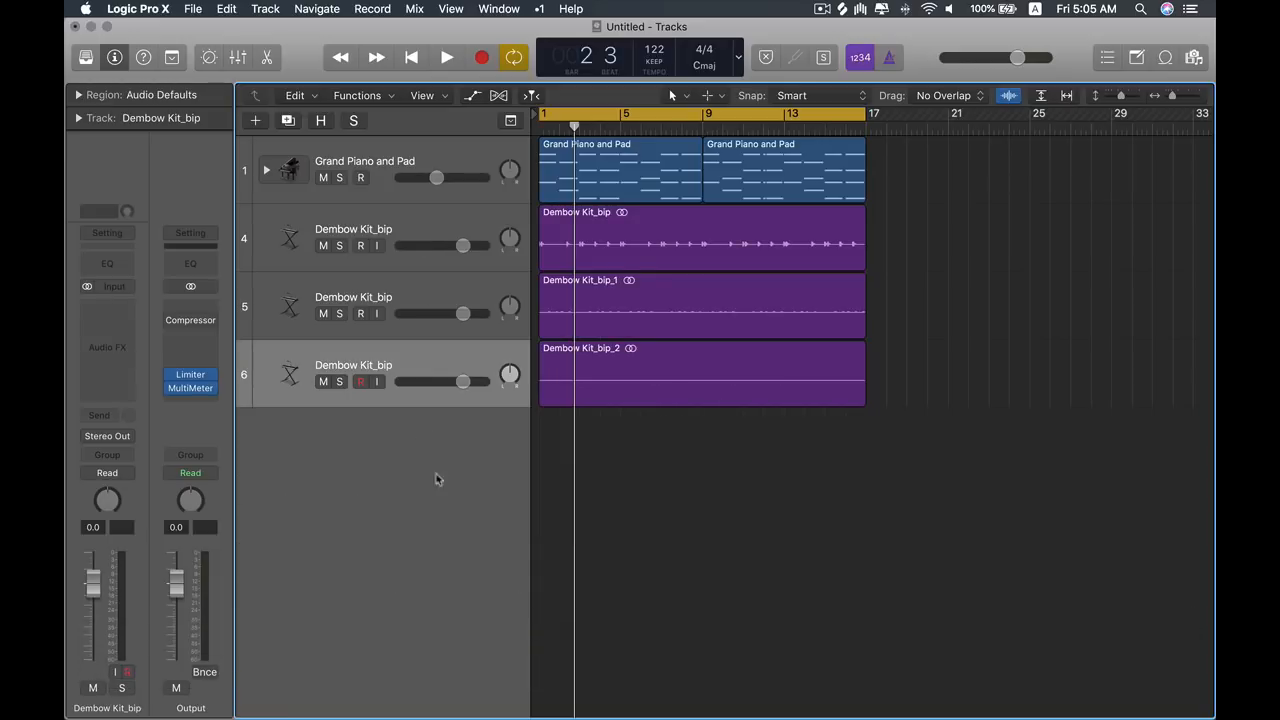
Step: Solo the Grand Piano and Pad track, play it briefly, stop playback and turn its solo off
{"action": "left_click", "coordinate": [395, 158]}
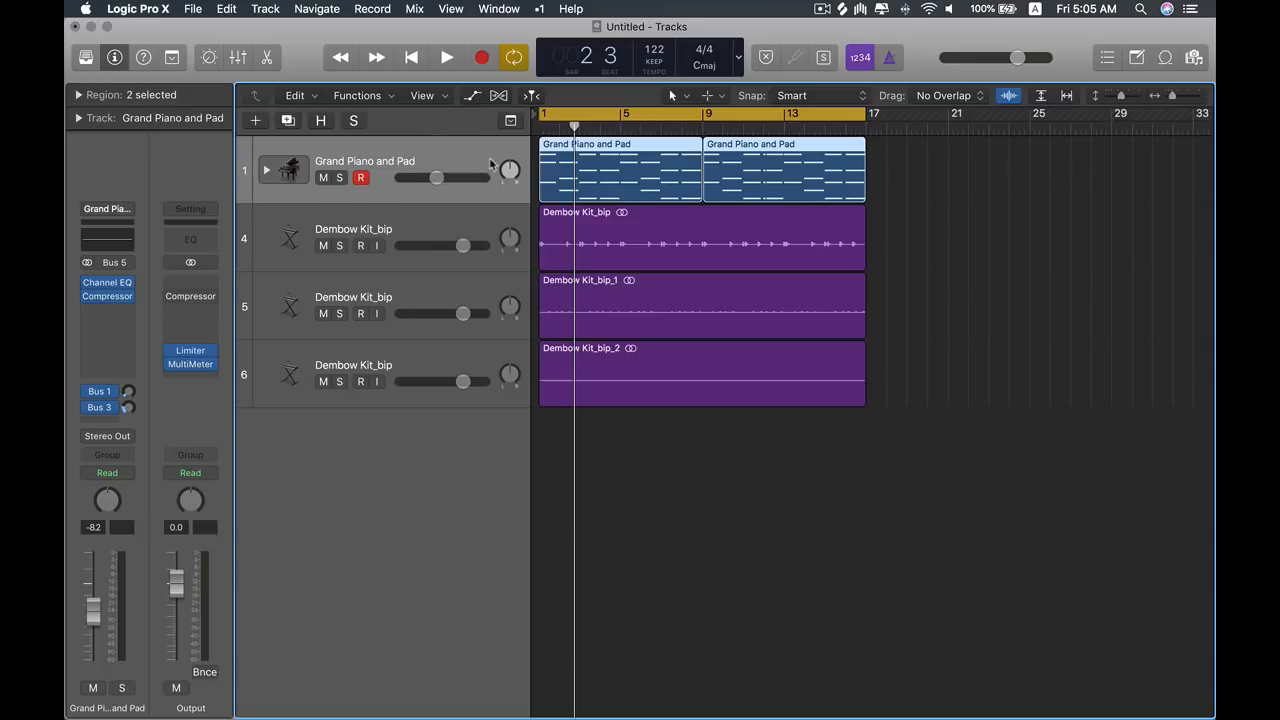
{"action": "key", "text": "s"}
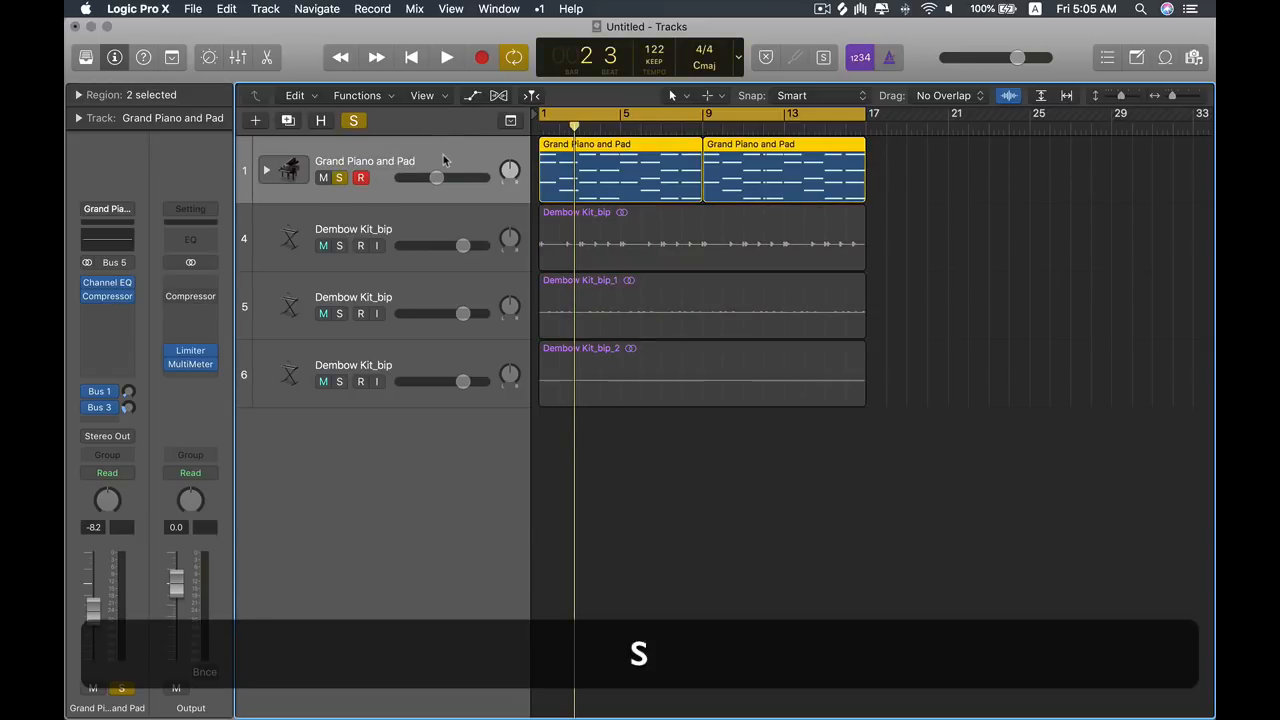
{"action": "key", "text": "space"}
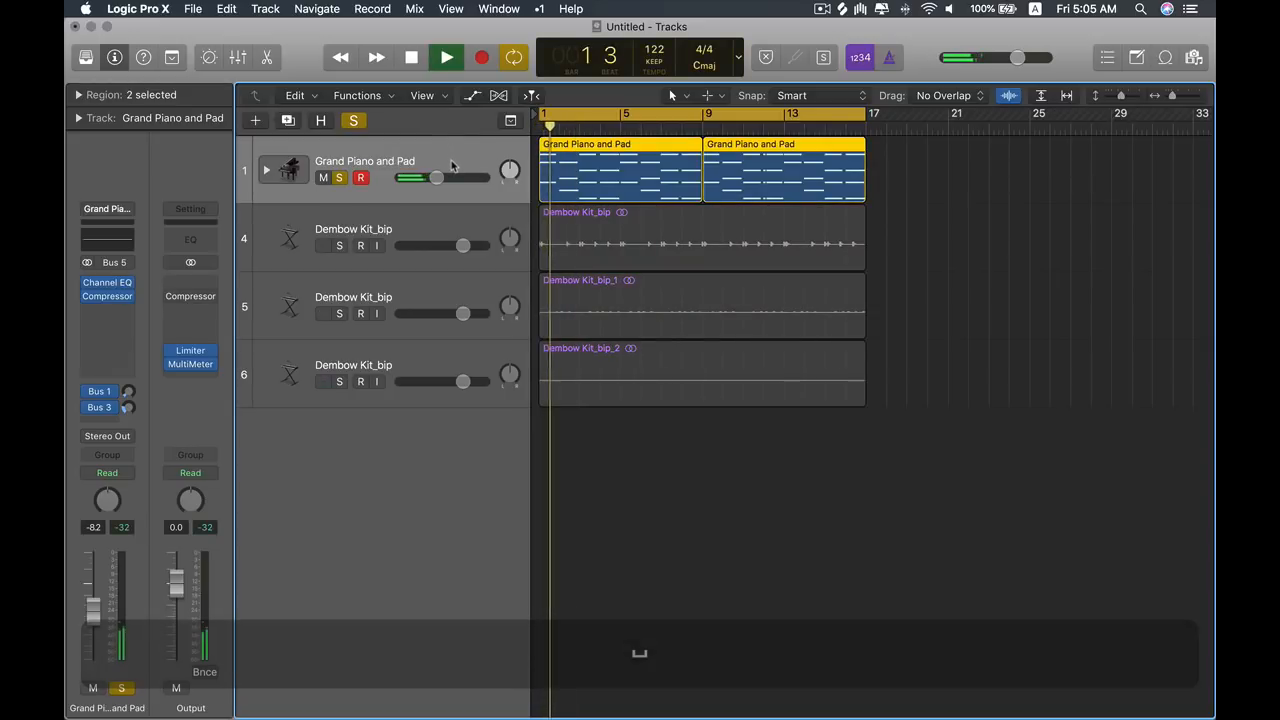
{"action": "key", "text": "space"}
{"action": "key", "text": "s"}
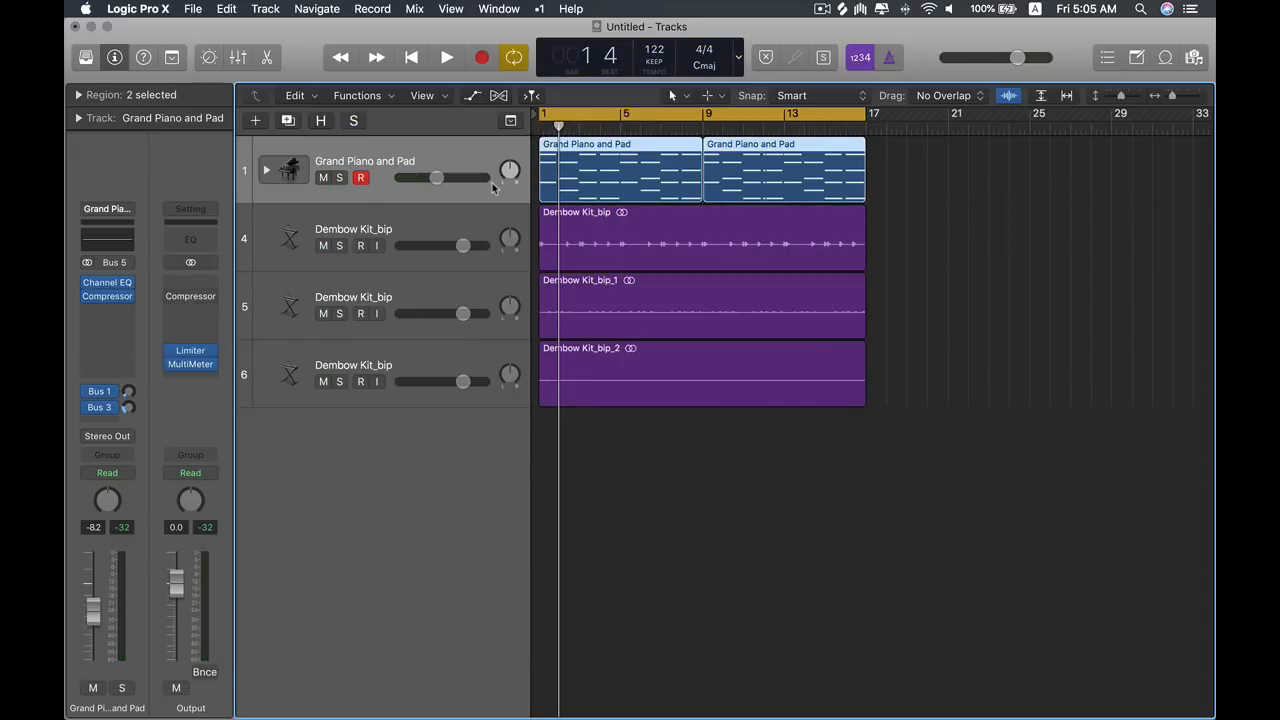
Step: Repeat the cycled 16-bar section once on all tracks, undo the repetition and clear the region selection
{"action": "key", "text": "super+r"}
{"action": "key", "text": "alt+super+r"}
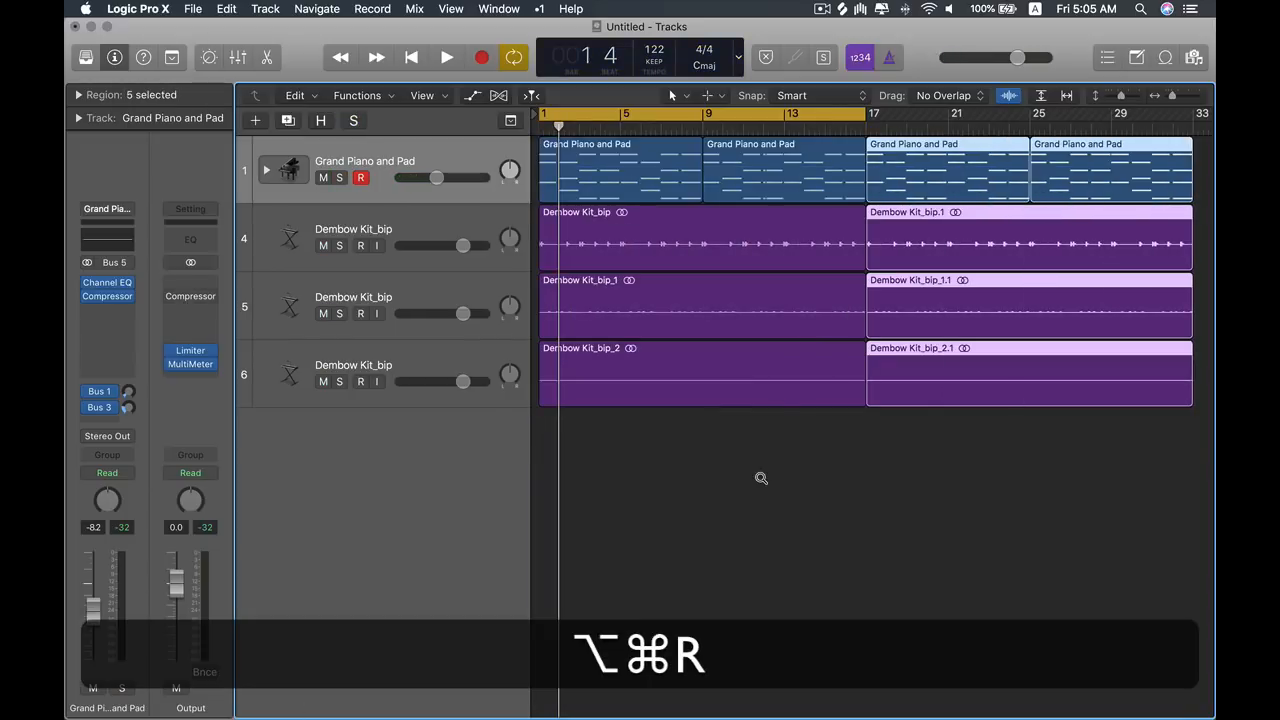
{"action": "left_click_drag", "start_coordinate": [874, 434], "coordinate": [722, 150]}
{"action": "left_click_drag", "start_coordinate": [982, 149], "coordinate": [772, 154]}
{"action": "key", "text": "super+z"}
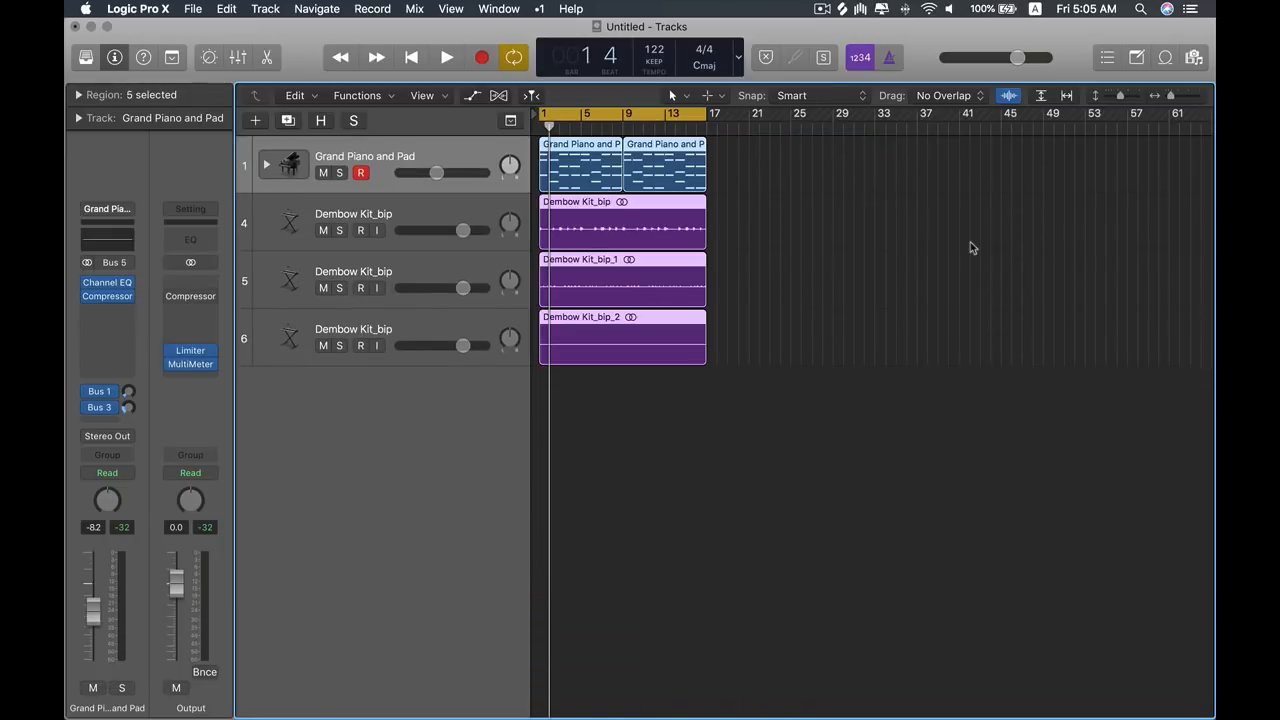
{"action": "left_click", "coordinate": [970, 247]}
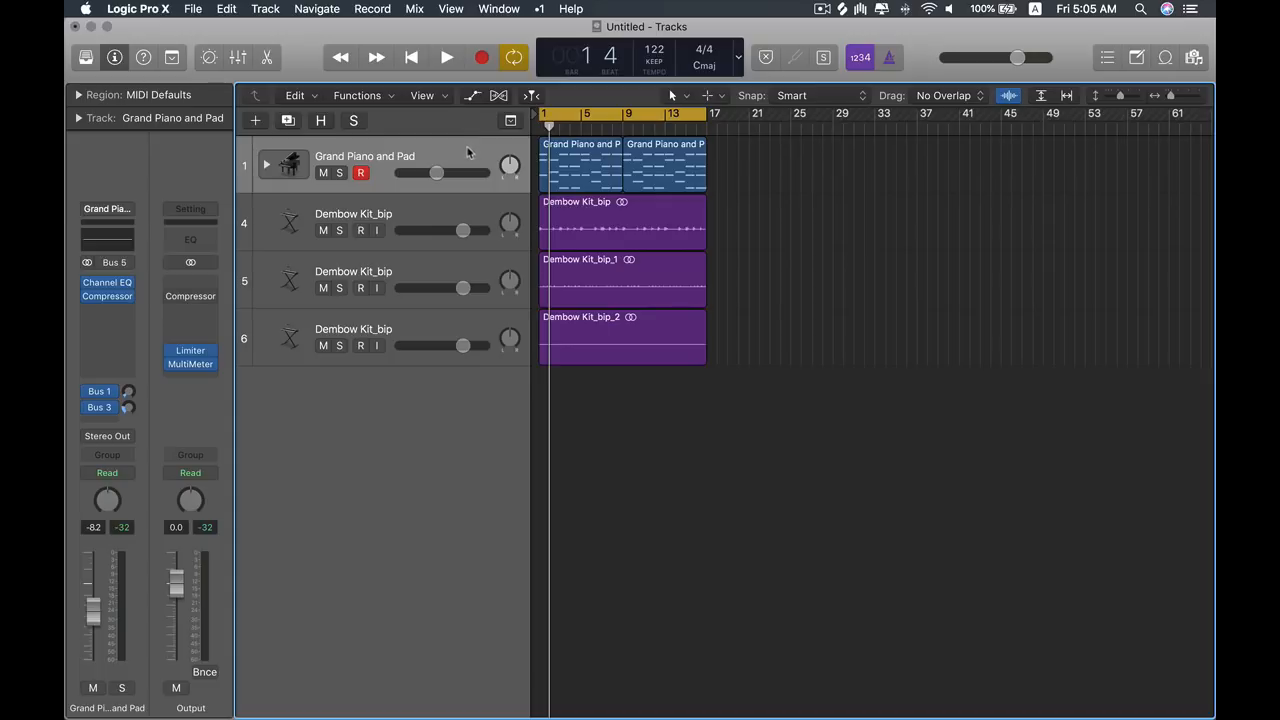
Step: Create a new empty track alternative on the Grand Piano and Pad track and draw a MIDI region from bar 1 to bar 17
{"action": "left_click", "coordinate": [388, 160]}
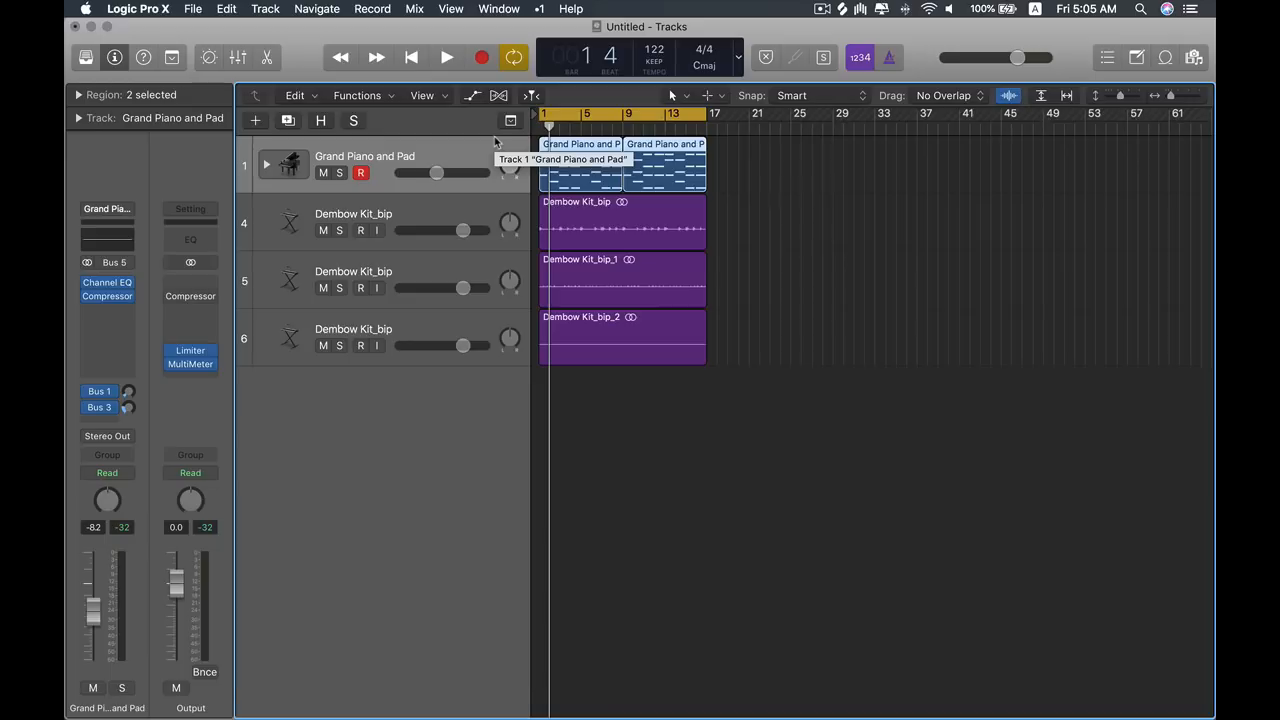
{"action": "key", "text": "ctrl+alt+super+n"}
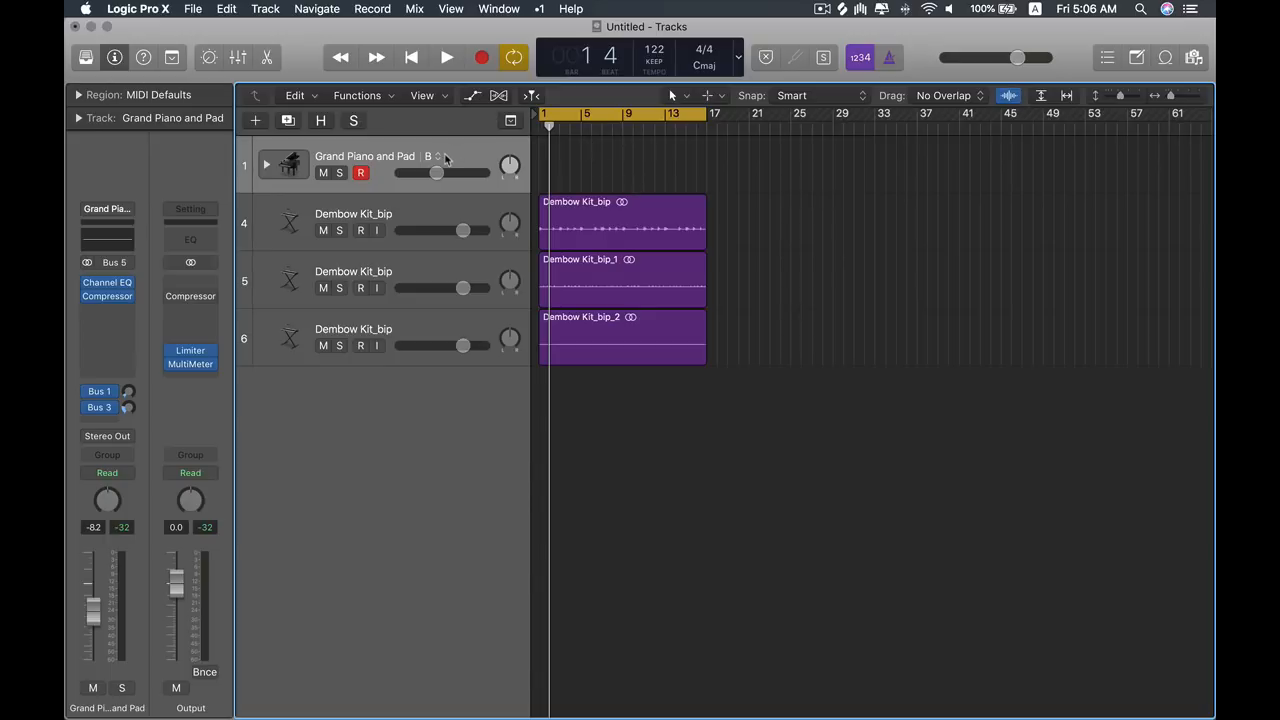
{"action": "key", "text": "t"}
{"action": "key", "text": "t"}
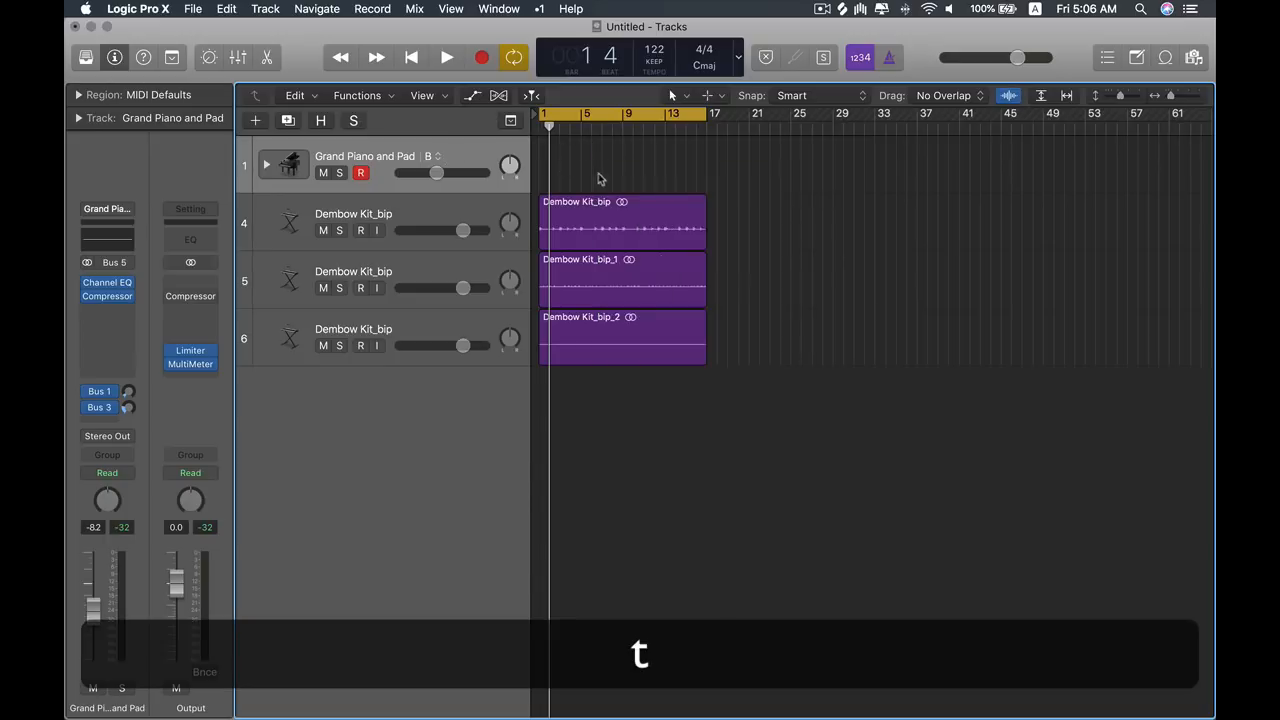
{"action": "key", "text": "t"}
{"action": "left_click", "coordinate": [635, 198]}
{"action": "left_click", "coordinate": [543, 167]}
{"action": "key", "text": "t"}
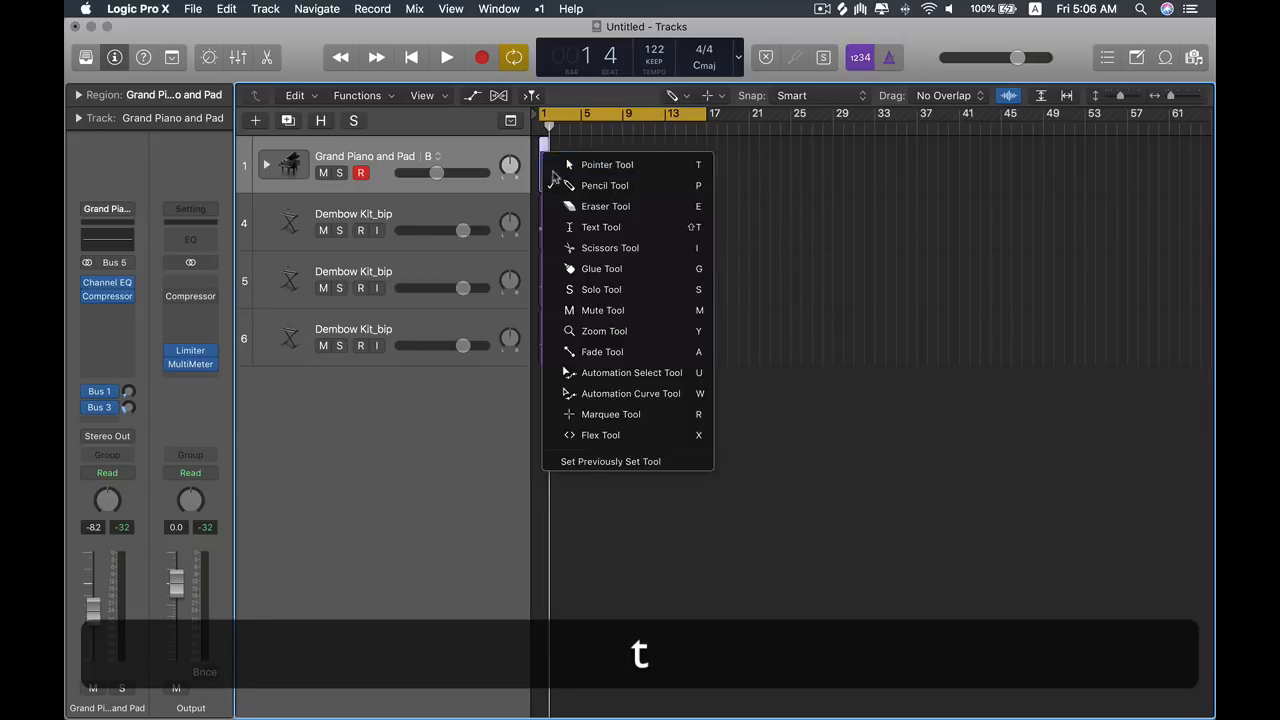
{"action": "key", "text": "t"}
{"action": "left_click_drag", "start_coordinate": [552, 178], "coordinate": [706, 177]}
Step: Color the new region in alternative B lime green
{"action": "key", "text": "alt+c"}
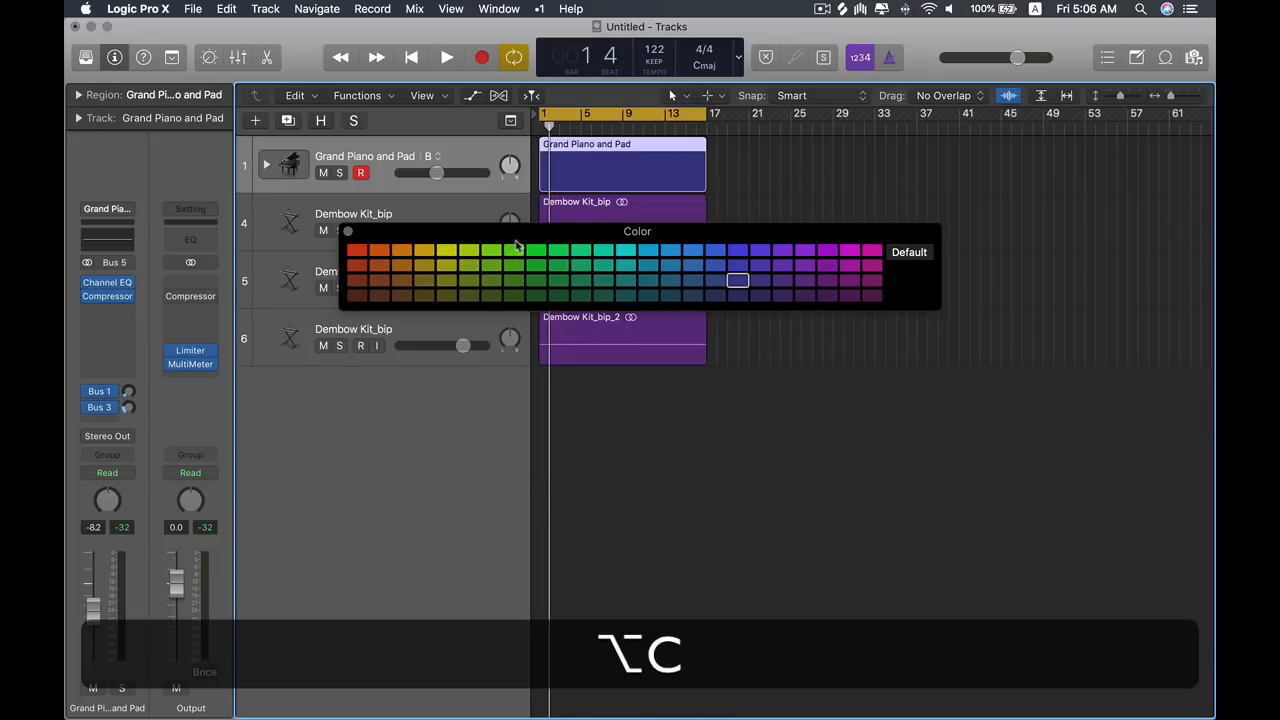
{"action": "left_click", "coordinate": [491, 252]}
{"action": "key", "text": "alt+c"}
{"action": "left_click", "coordinate": [806, 211]}
Step: Add a further empty track alternative to Grand Piano and Pad and draw another MIDI region from bar 1 to bar 17
{"action": "left_click", "coordinate": [467, 151]}
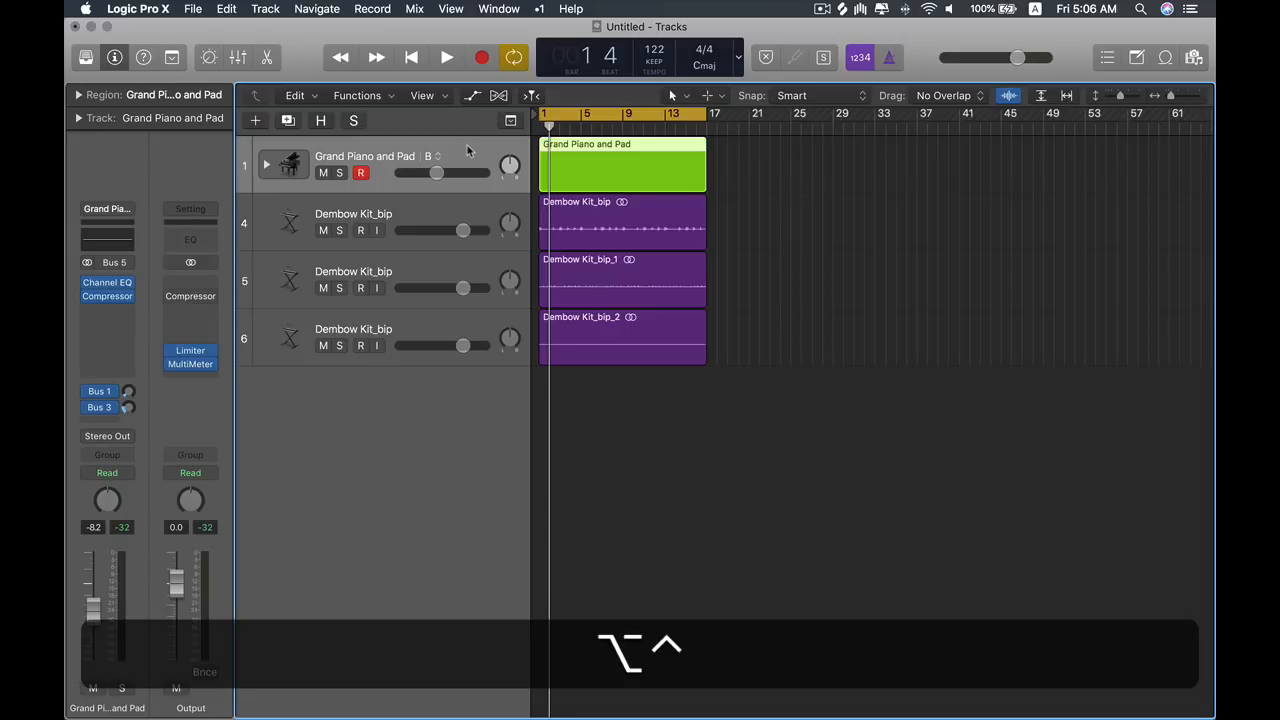
{"action": "key", "text": "ctrl+alt+super+n"}
{"action": "key", "text": "t"}
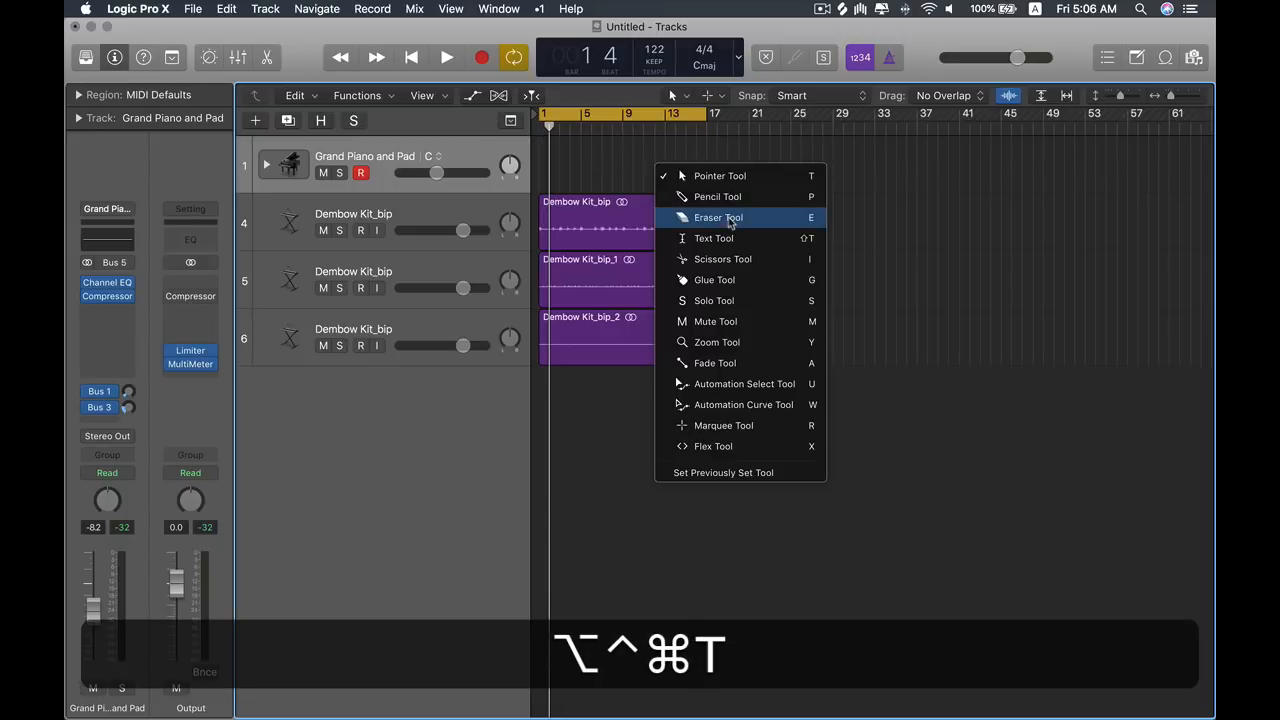
{"action": "left_click", "coordinate": [660, 196]}
{"action": "left_click", "coordinate": [547, 181]}
{"action": "key", "text": "t"}
{"action": "key", "text": "t"}
{"action": "left_click_drag", "start_coordinate": [549, 182], "coordinate": [707, 182]}
Step: Color the new region in alternative C orange
{"action": "key", "text": "alt+c"}
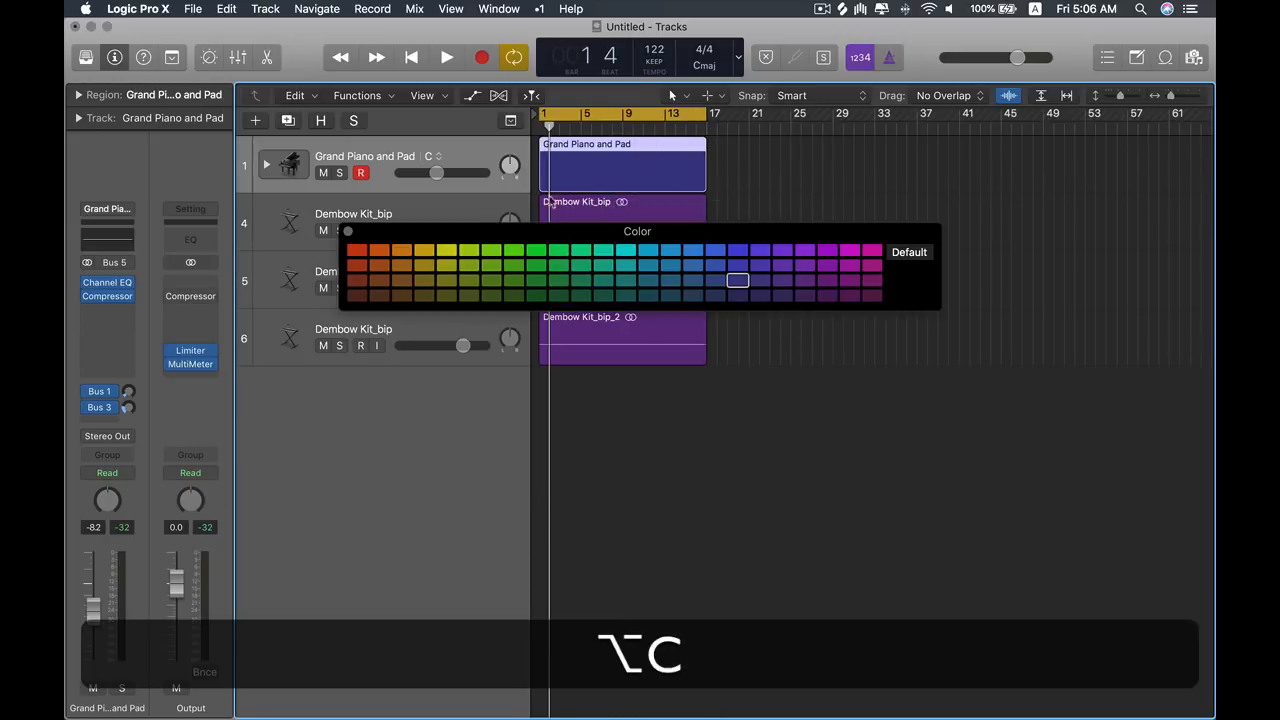
{"action": "left_click", "coordinate": [403, 262]}
{"action": "key", "text": "alt+c"}
{"action": "left_click", "coordinate": [810, 220]}
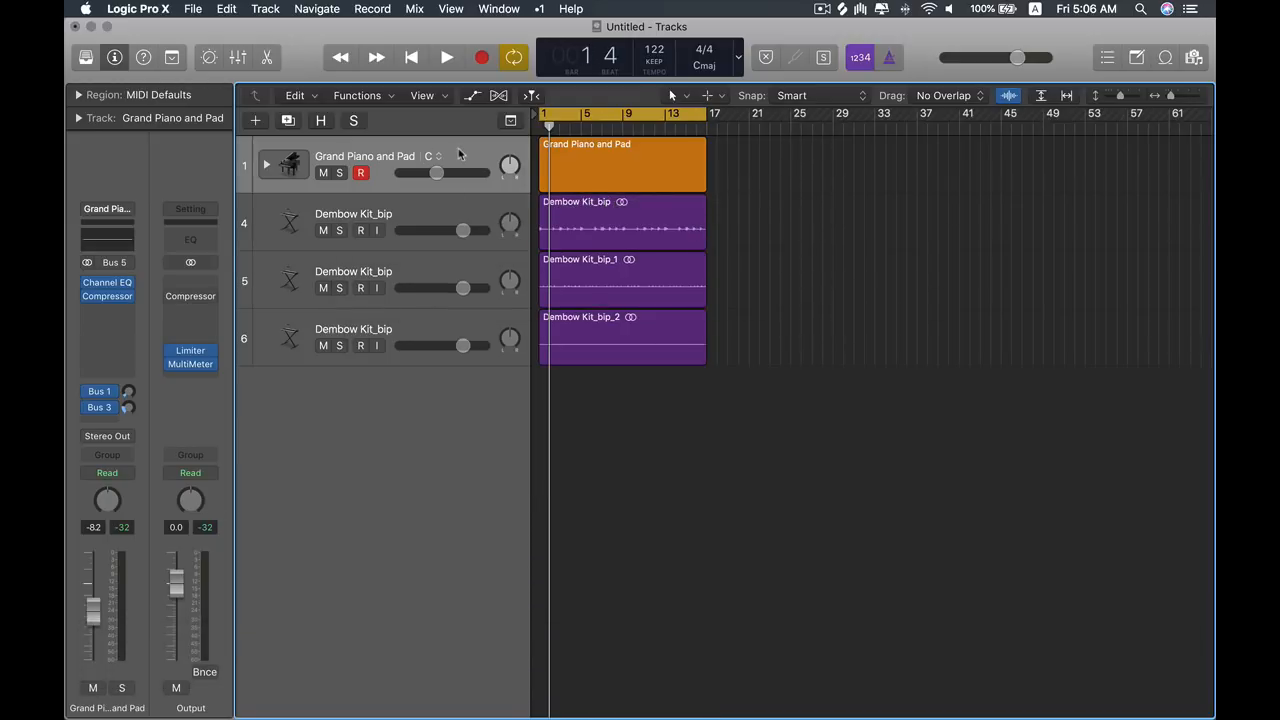
Step: Show the inactive alternatives of the Grand Piano and Pad track beneath it, leaving no region selected
{"action": "key", "text": "ctrl+alt+a"}
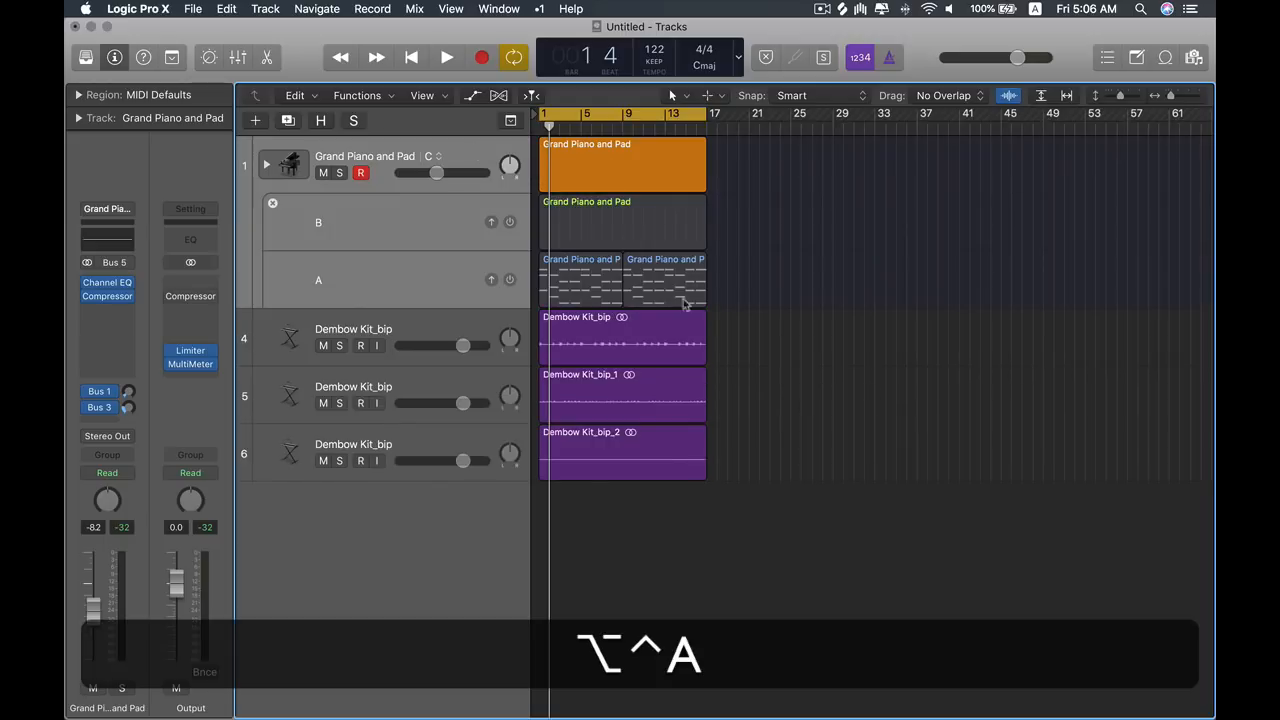
{"action": "left_click_drag", "start_coordinate": [765, 175], "coordinate": [544, 317]}
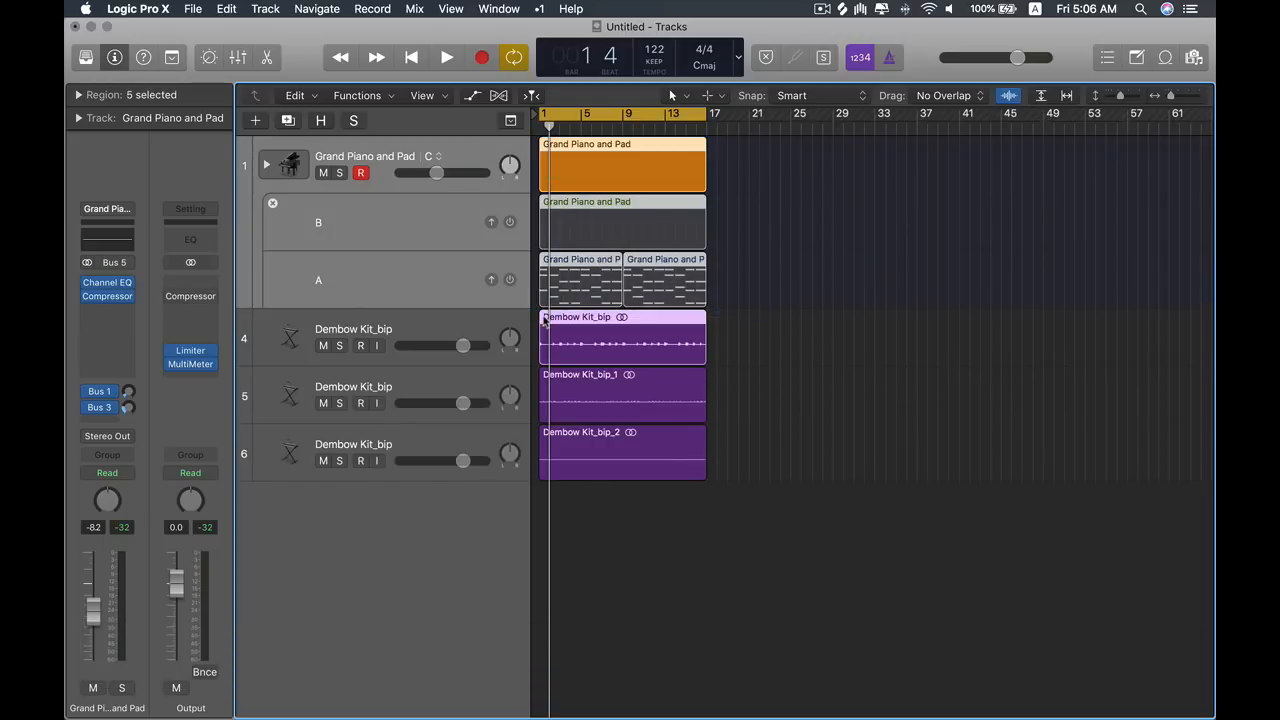
{"action": "left_click_drag", "start_coordinate": [812, 182], "coordinate": [588, 258]}
{"action": "left_click", "coordinate": [798, 255]}
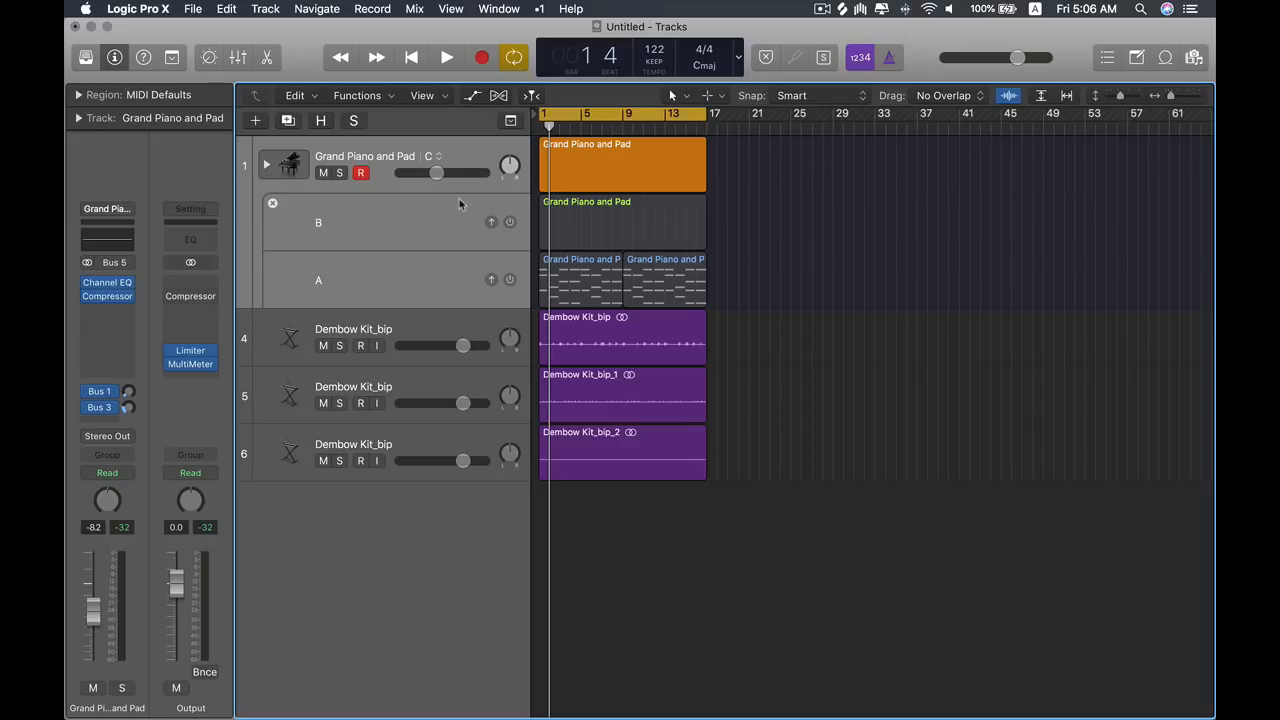
Step: Switch the Grand Piano and Pad track between alternatives A and C, ending with C active
{"action": "left_click", "coordinate": [461, 151]}
{"action": "left_click", "coordinate": [490, 281]}
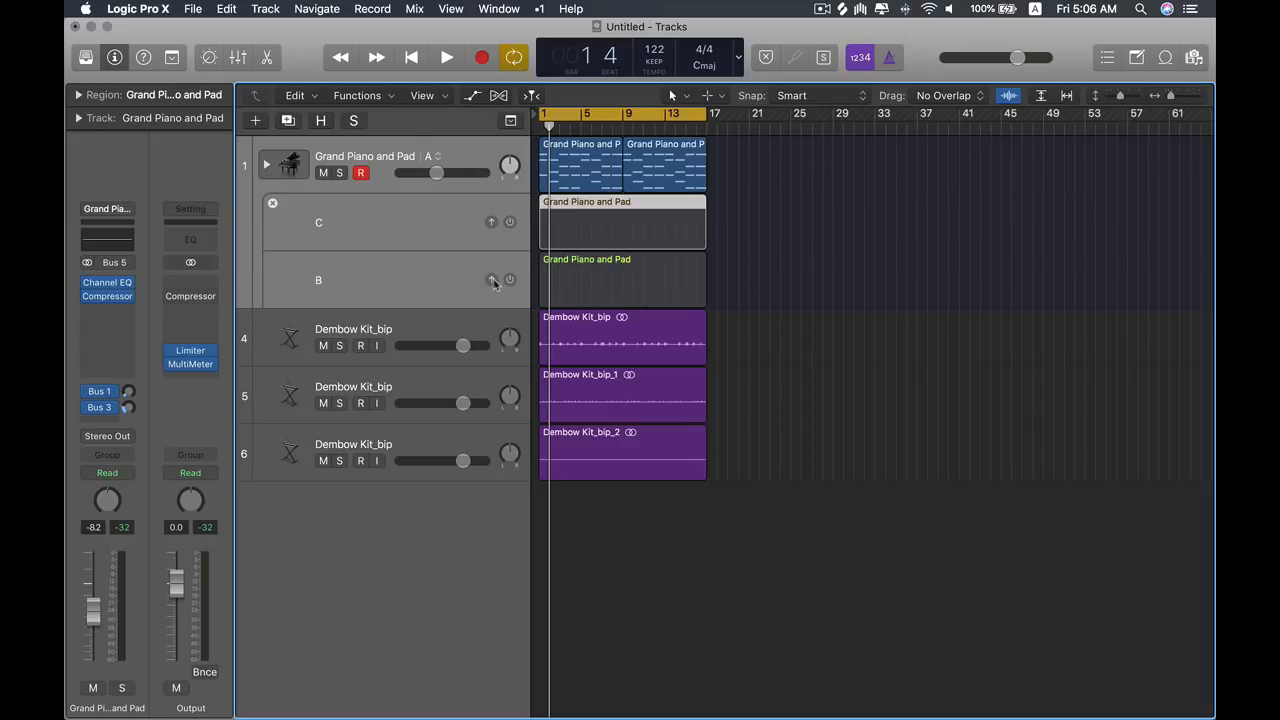
{"action": "left_click", "coordinate": [491, 222]}
{"action": "left_click", "coordinate": [491, 280]}
{"action": "left_click", "coordinate": [491, 223]}
Step: Move the playhead to bar 32 and duplicate alternative C of Grand Piano and Pad as a new alternative
{"action": "left_click", "coordinate": [862, 126]}
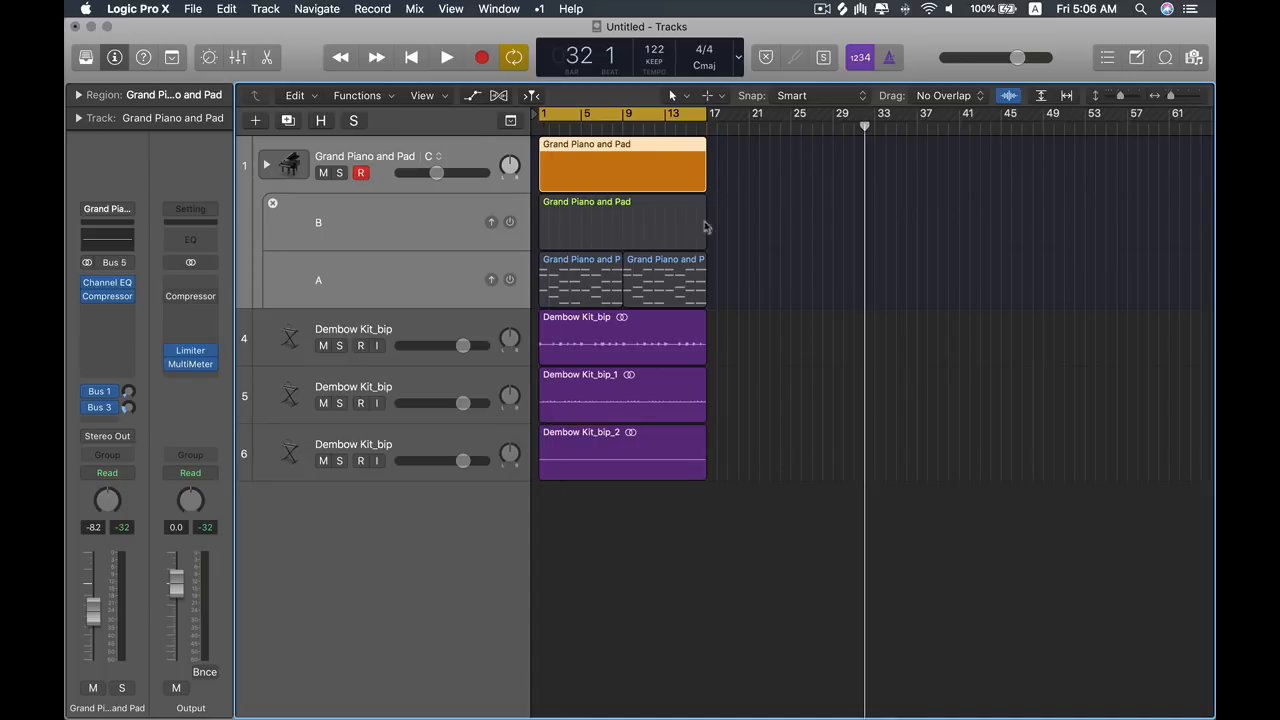
{"action": "key", "text": "alt"}
{"action": "key", "text": "ctrl+alt+super+d"}
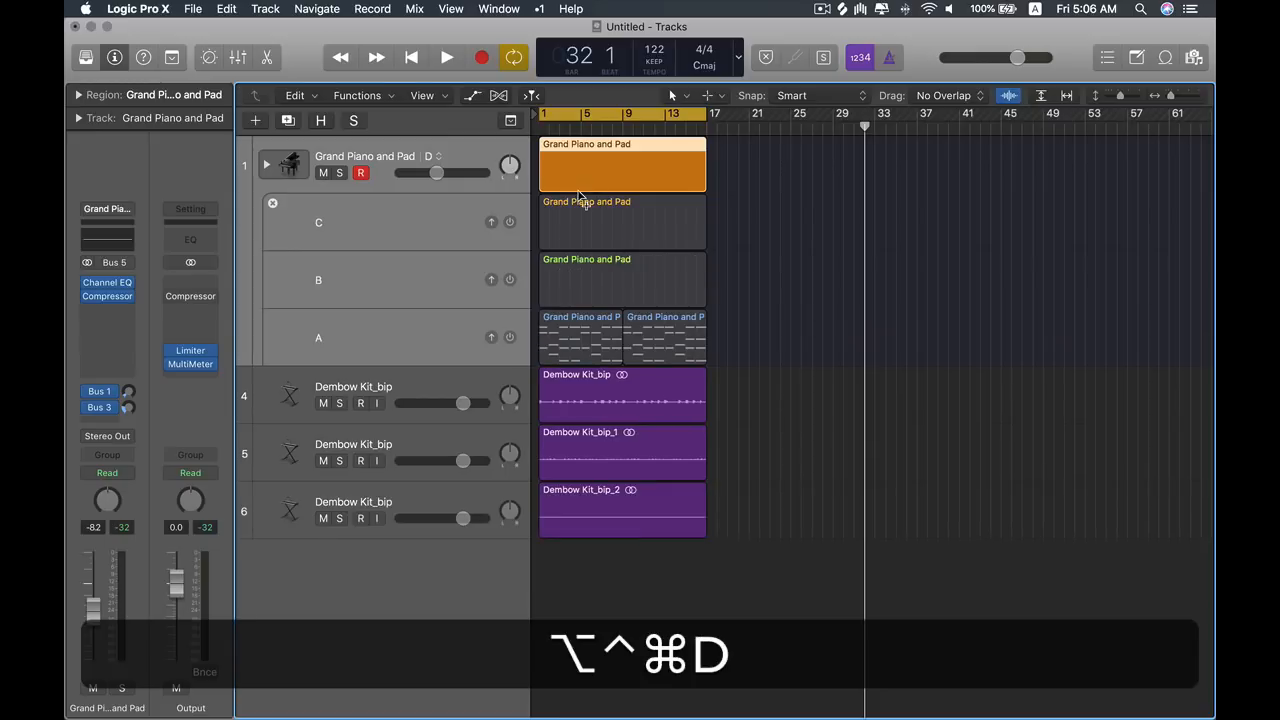
{"action": "left_click", "coordinate": [1047, 178]}
{"action": "left_click", "coordinate": [658, 174]}
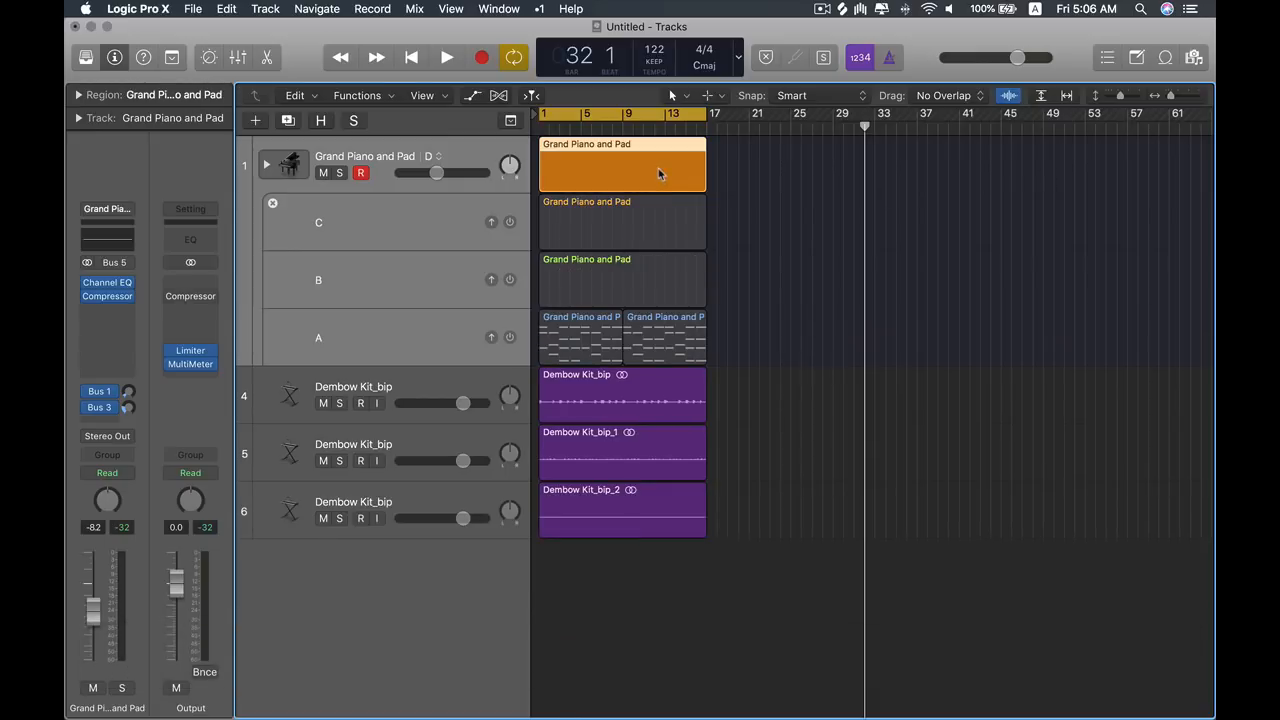
{"action": "left_click", "coordinate": [719, 175]}
{"action": "left_click", "coordinate": [647, 176]}
Step: Toggle the display of the Grand Piano and Pad track's inactive alternatives, leaving them hidden
{"action": "key", "text": "ctrl+alt+a"}
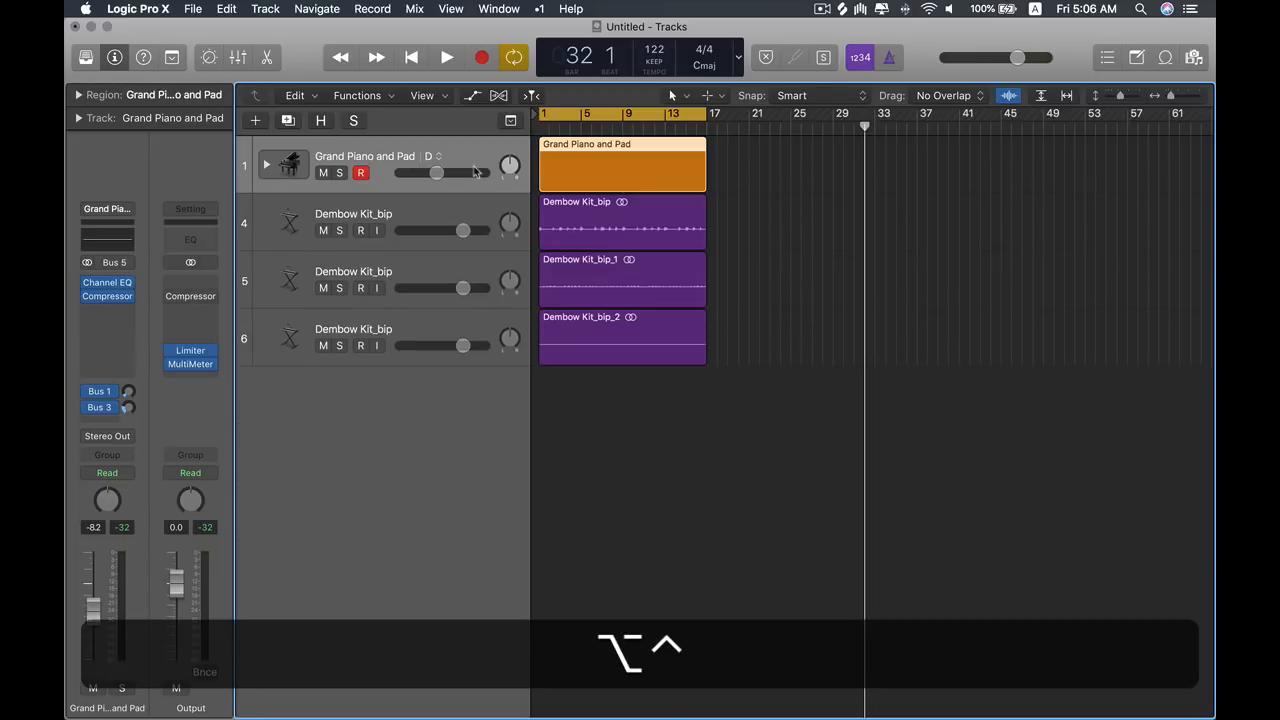
{"action": "key", "text": "ctrl+alt+a"}
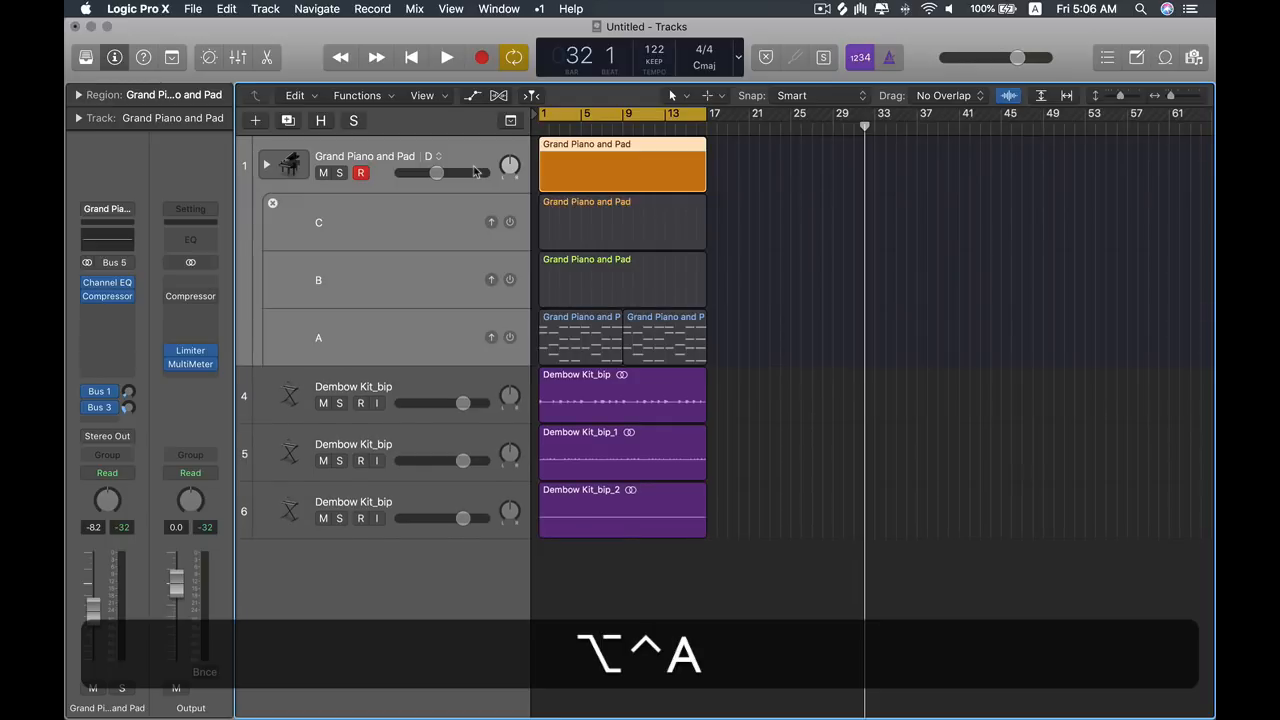
{"action": "key", "text": "ctrl+alt+a"}
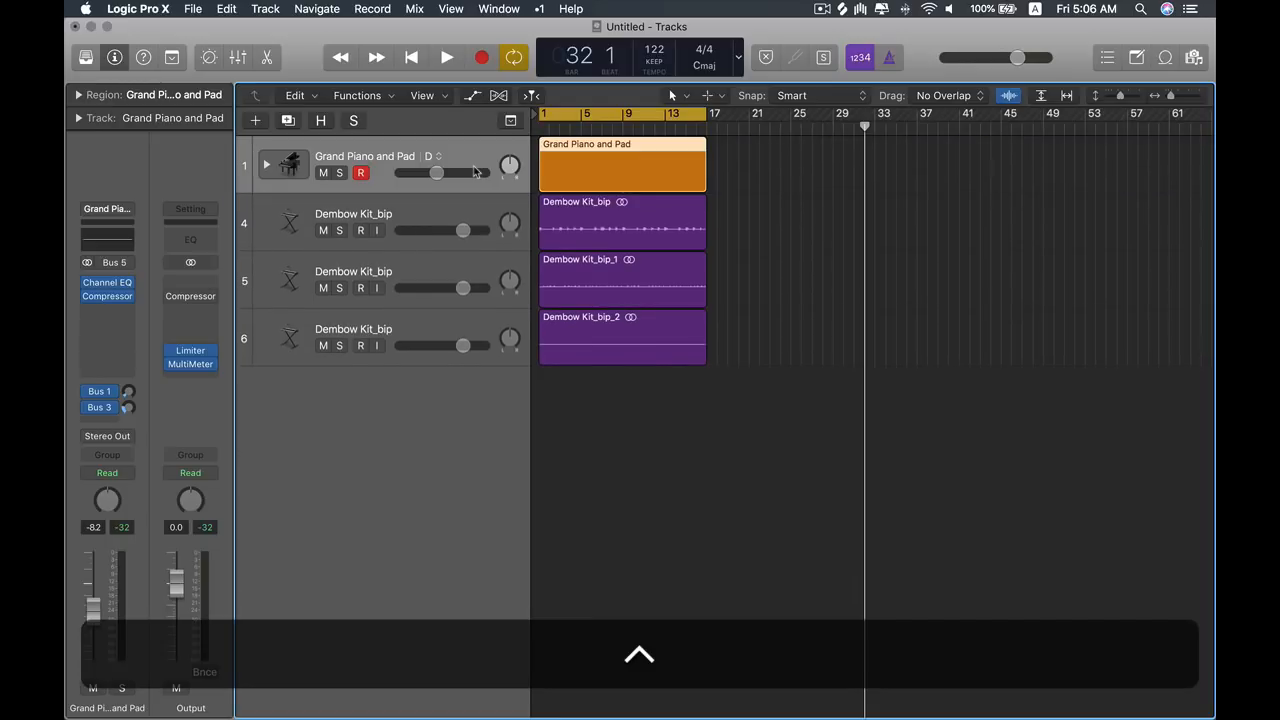
Step: Cycle down and up through the Grand Piano and Pad track's alternatives, finishing on alternative A
{"action": "key", "text": "ctrl+alt+Down"}
{"action": "key", "text": "ctrl+alt+Down"}
{"action": "key", "text": "ctrl+alt+Down"}
{"action": "key", "text": "ctrl+alt+Down"}
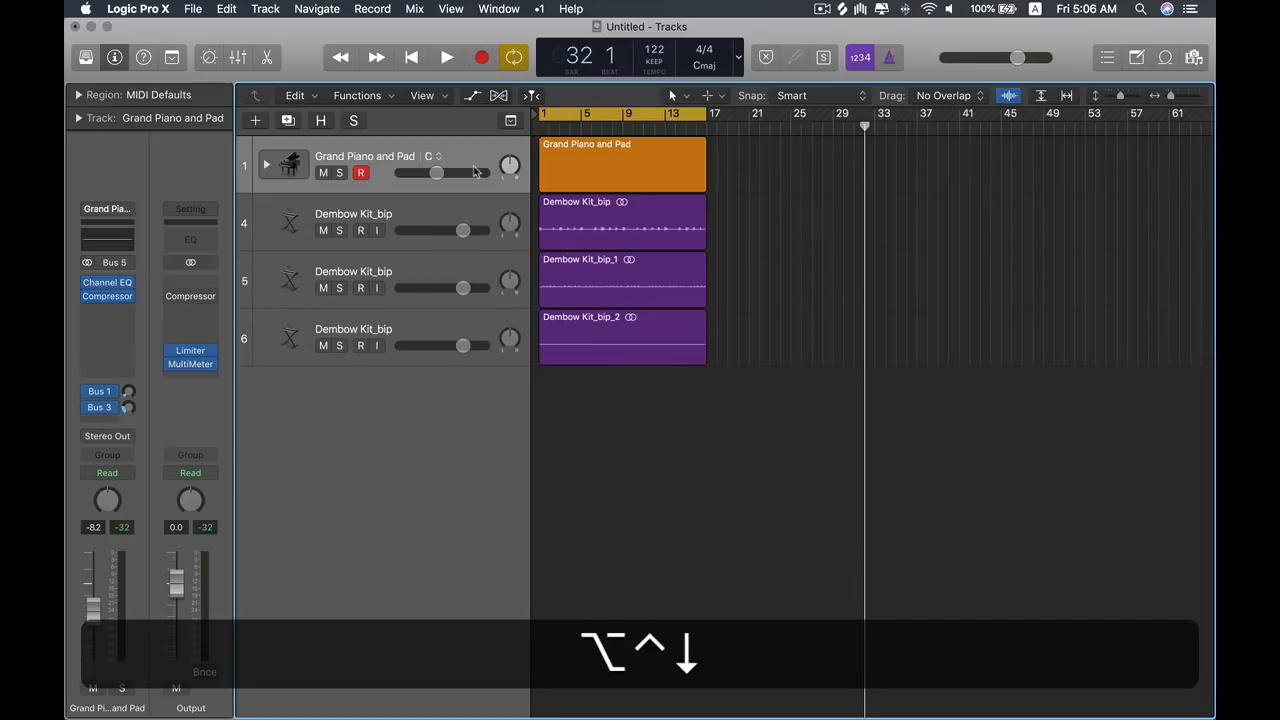
{"action": "key", "text": "ctrl+alt+Up"}
{"action": "key", "text": "ctrl+alt+Up"}
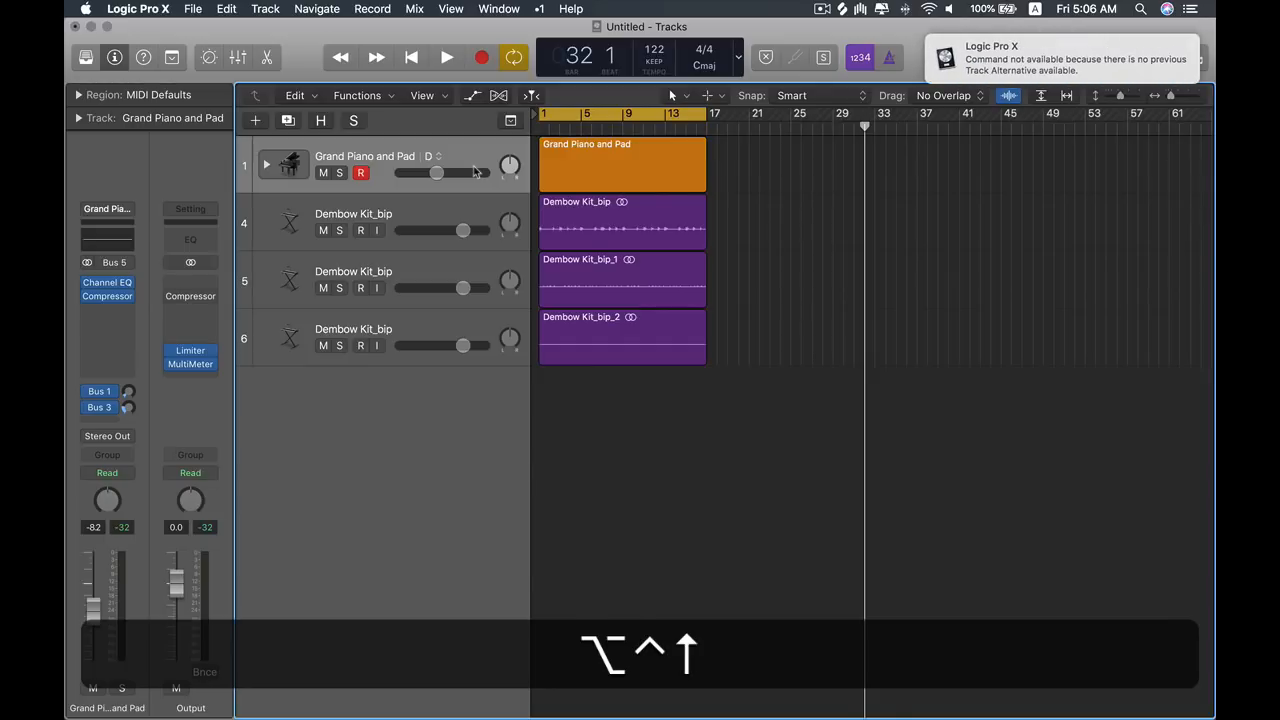
{"action": "key", "text": "ctrl+alt+Down"}
{"action": "key", "text": "ctrl+alt+Down"}
{"action": "key", "text": "ctrl+alt+Up"}
{"action": "key", "text": "ctrl+alt+Down"}
{"action": "key", "text": "ctrl+alt+Down"}
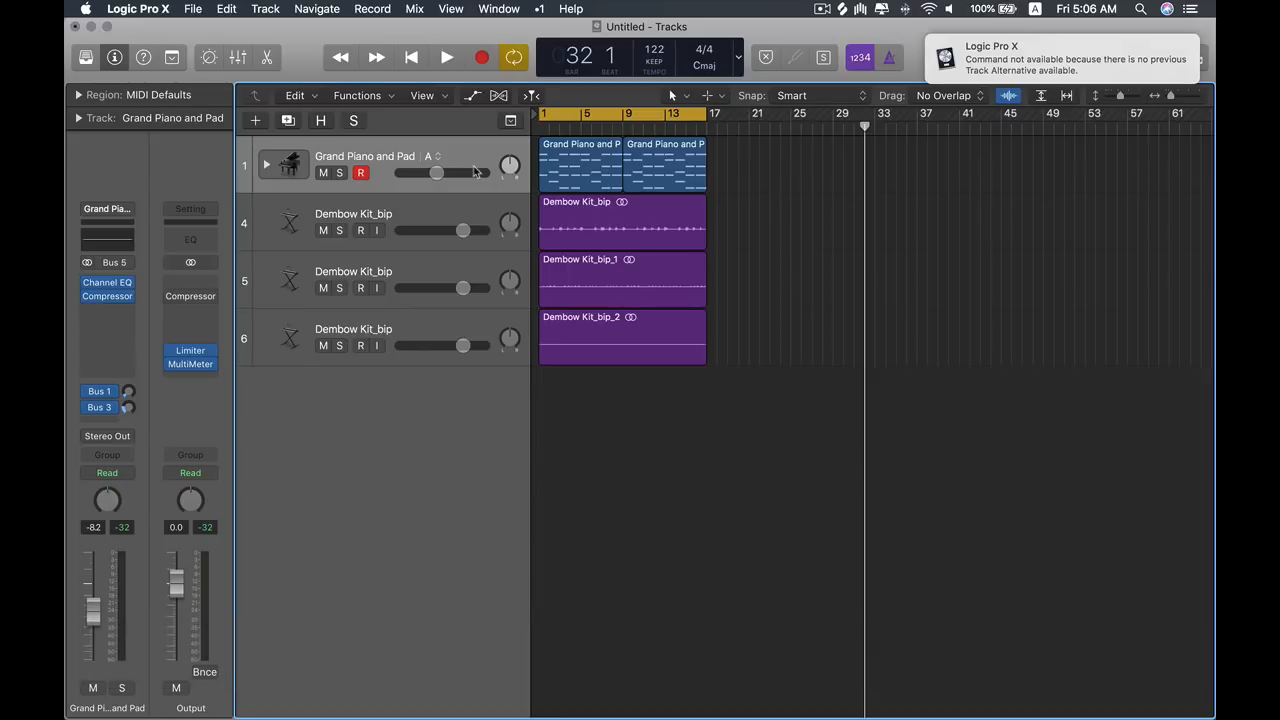
Step: Add 14 empty software instrument tracks below the last Dembow Kit_bip track
{"action": "key", "text": "Down"}
{"action": "key", "text": "Down"}
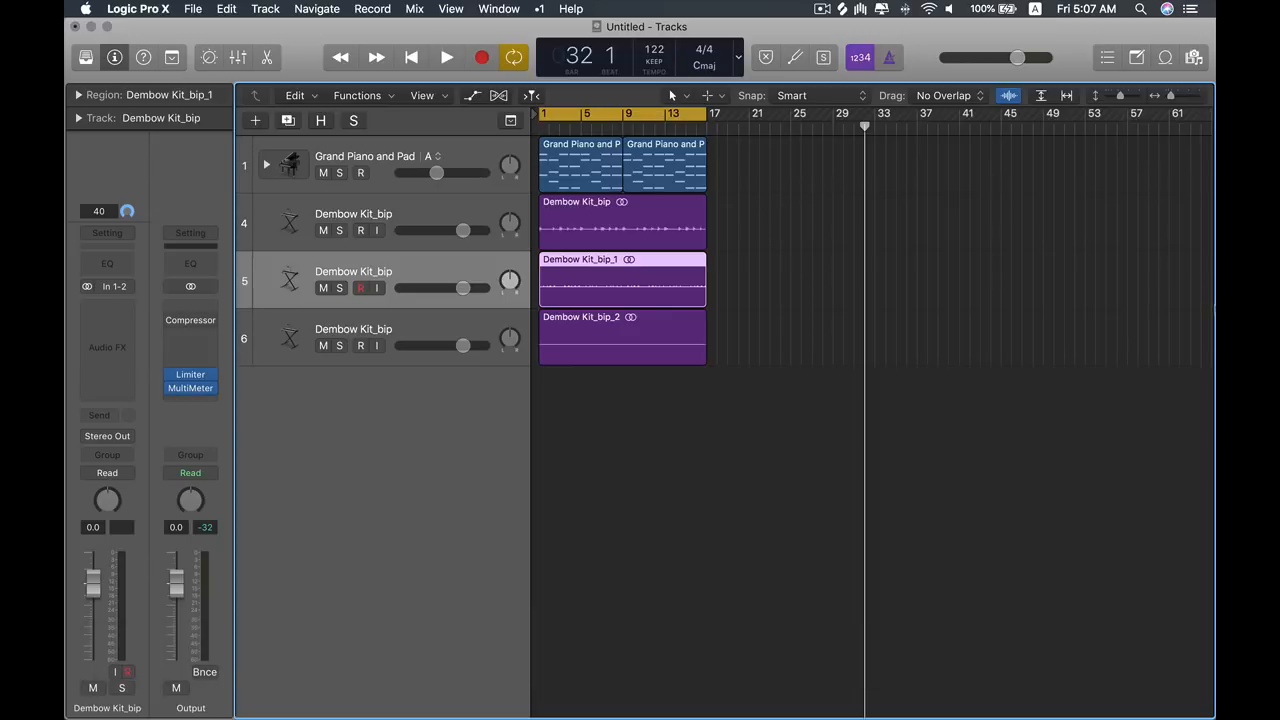
{"action": "left_click", "coordinate": [822, 430]}
{"action": "scroll", "coordinate": [822, 430], "scroll_direction": "down", "scroll_amount": 2}
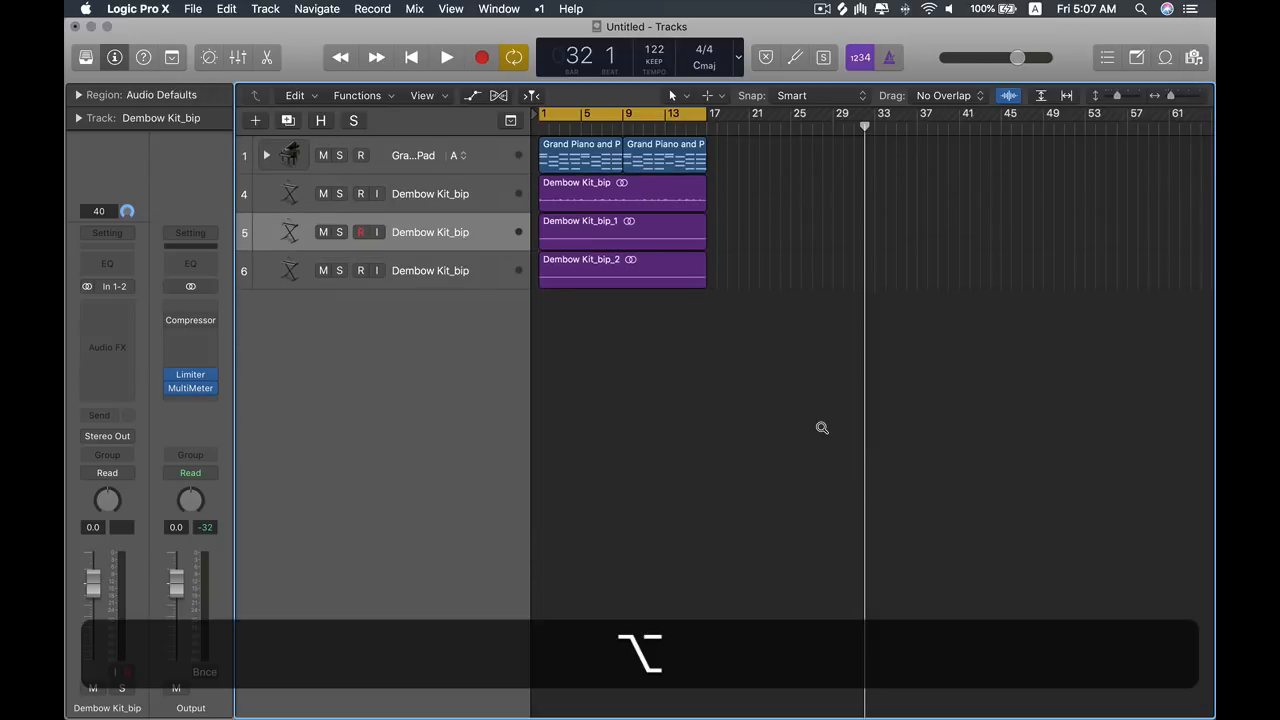
{"action": "left_click", "coordinate": [415, 280]}
{"action": "key", "text": "alt+super+s"}
{"action": "key", "text": "alt+super+s"}
{"action": "key", "text": "alt+super+s"}
{"action": "key", "text": "alt+super+s"}
{"action": "key", "text": "alt+super+s"}
{"action": "key", "text": "alt+super+s"}
{"action": "key", "text": "alt+super+s"}
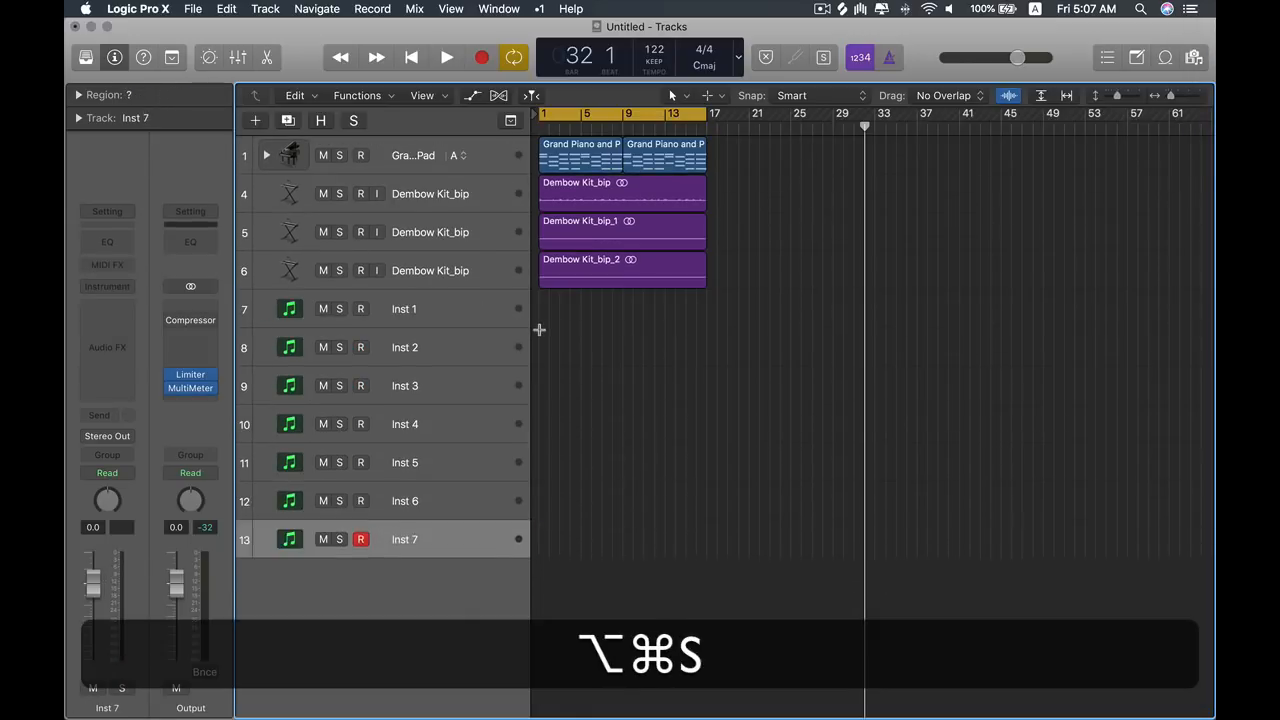
{"action": "key", "text": "alt+super+s"}
{"action": "key", "text": "alt+super+s"}
{"action": "key", "text": "alt+super+s"}
{"action": "key", "text": "alt+super+s"}
{"action": "scroll", "coordinate": [640, 356], "scroll_direction": "down", "scroll_amount": 2}
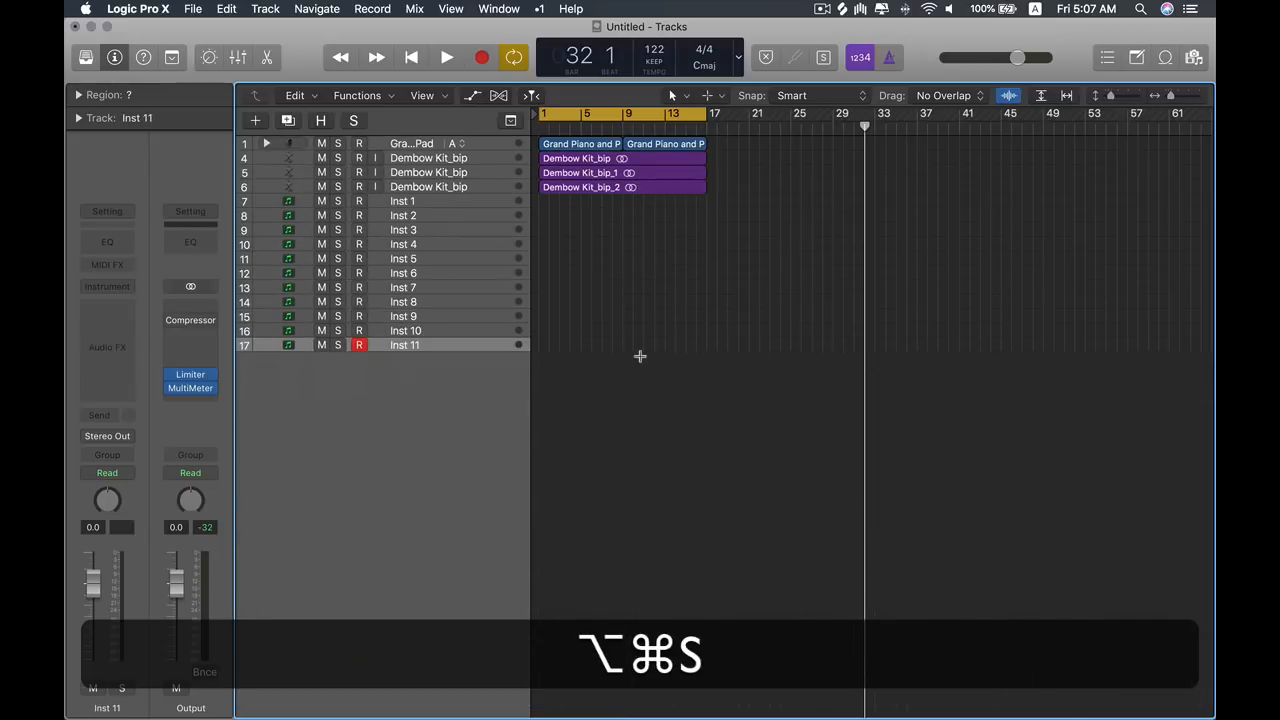
{"action": "key", "text": "alt+super+s"}
{"action": "key", "text": "alt+super+s"}
{"action": "key", "text": "alt+super+s"}
Step: Show the Mixer below the Tracks area
{"action": "key", "text": "x"}
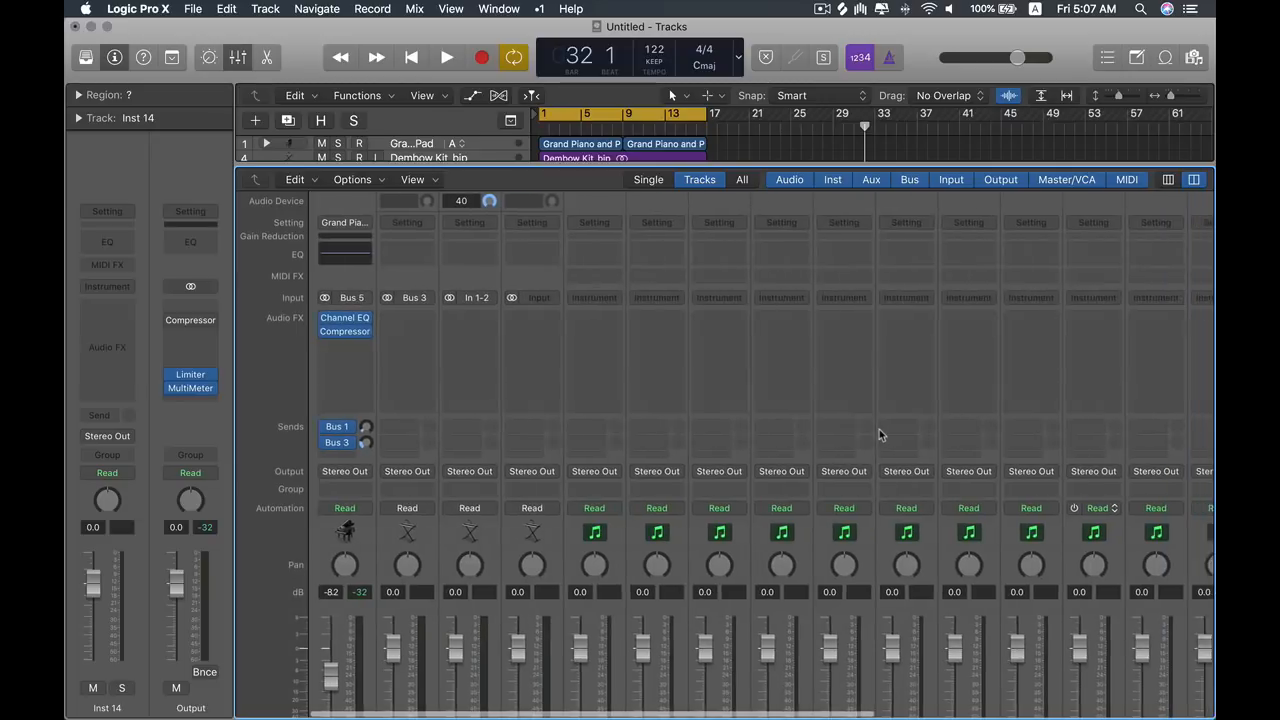
Step: Look across the instrument, aux and output channel strips in the Mixer, and hide the Mixer
{"action": "scroll", "coordinate": [880, 434], "scroll_direction": "right", "scroll_amount": 10}
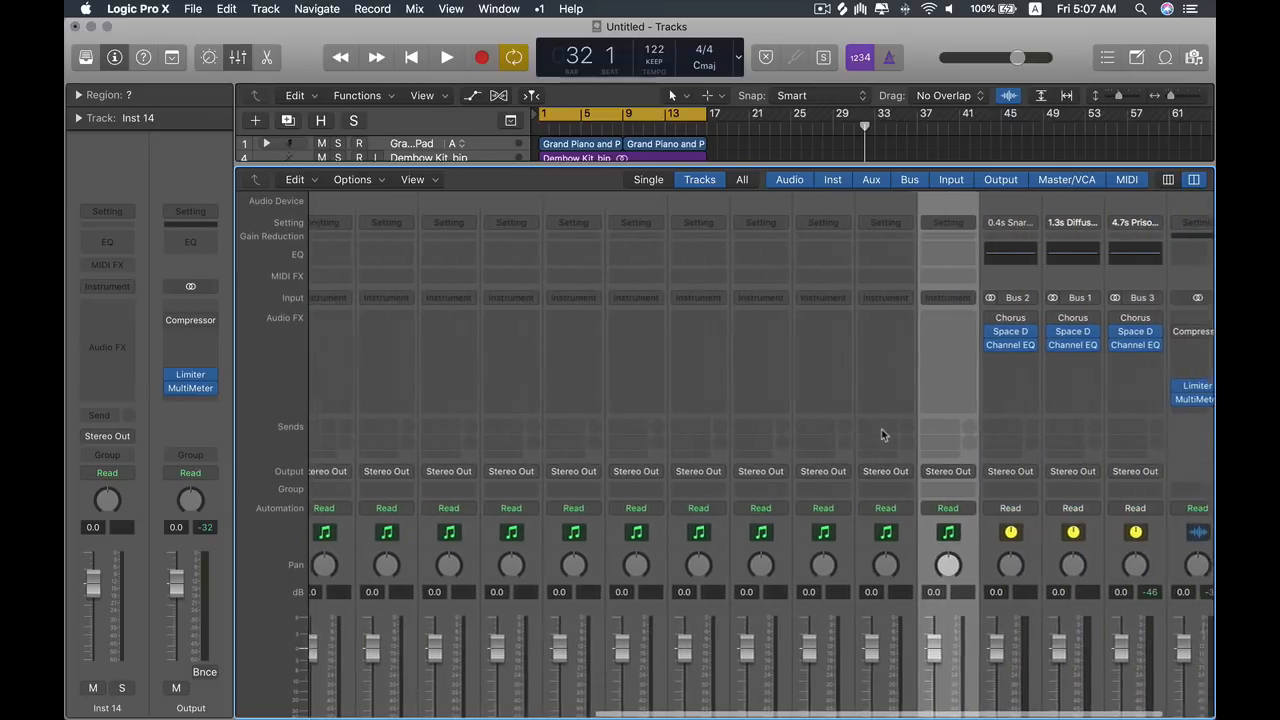
{"action": "scroll", "coordinate": [881, 434], "scroll_direction": "left", "scroll_amount": 5}
{"action": "scroll", "coordinate": [881, 434], "scroll_direction": "down", "scroll_amount": 5}
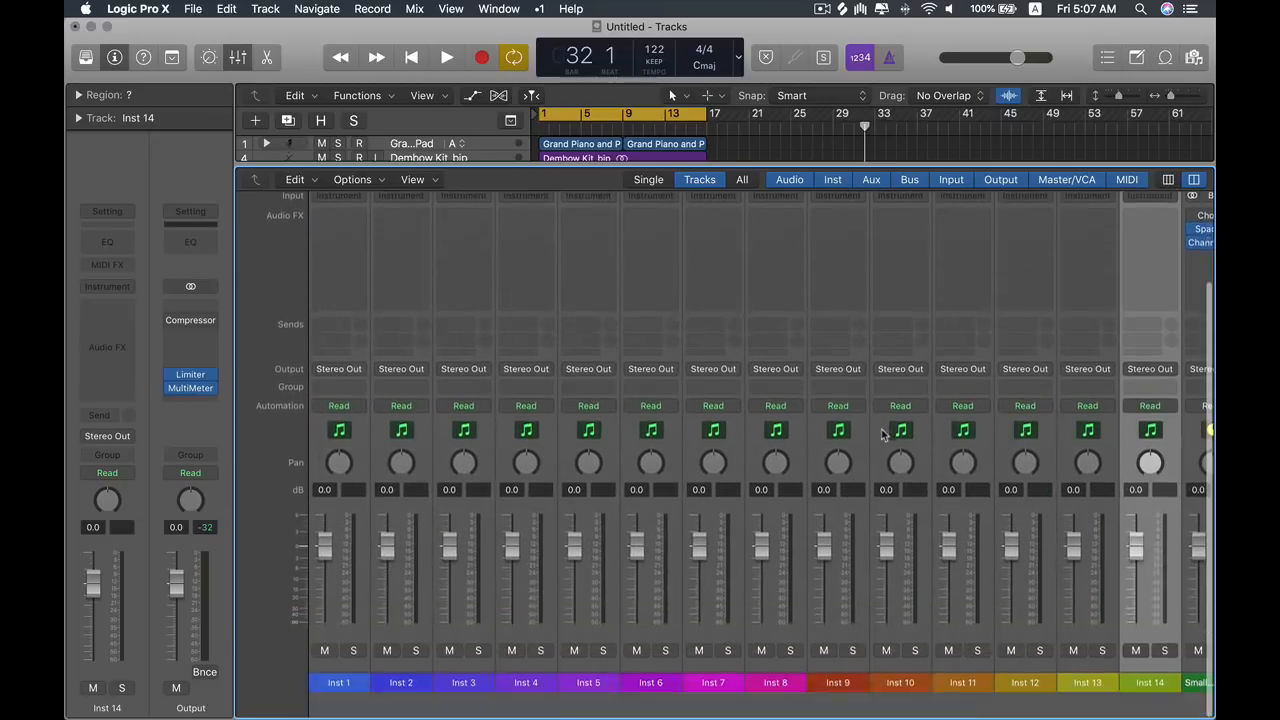
{"action": "scroll", "coordinate": [882, 434], "scroll_direction": "left", "scroll_amount": 5}
{"action": "key", "text": "x"}
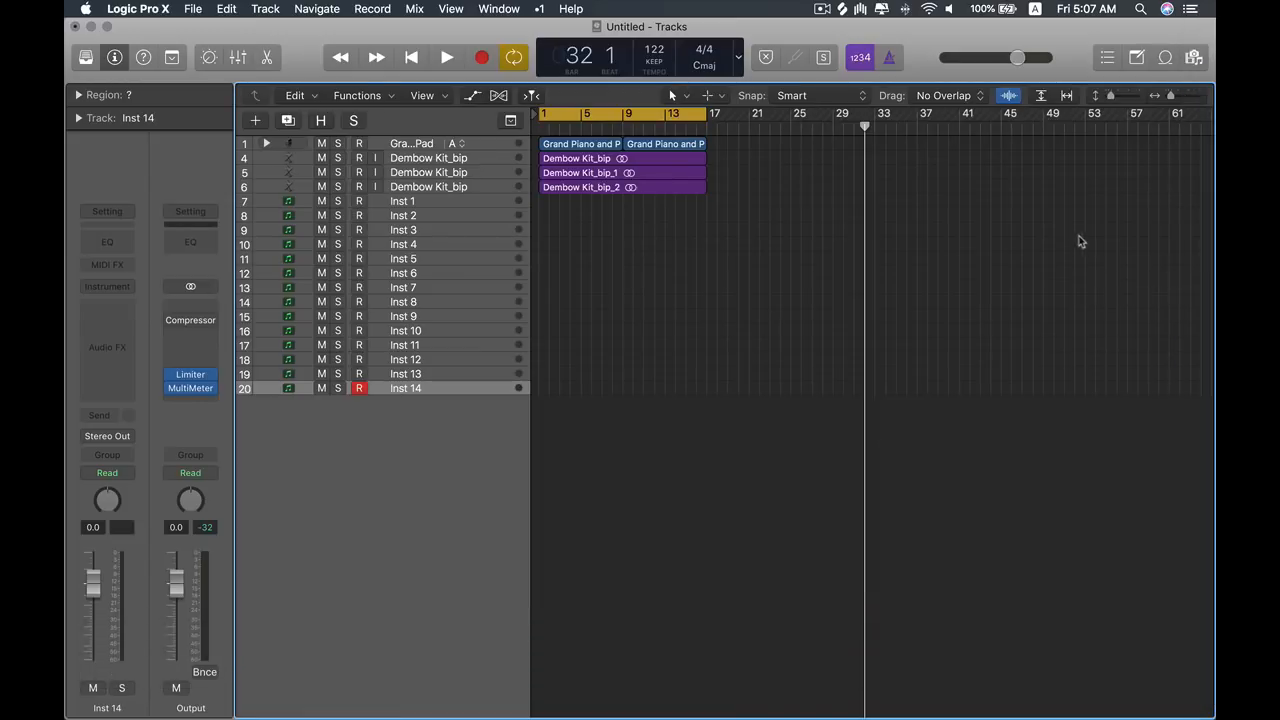
Step: Switch to System Preferences and choose the scaled resolution one step below More Space for the built-in display
{"action": "key", "text": "super+h"}
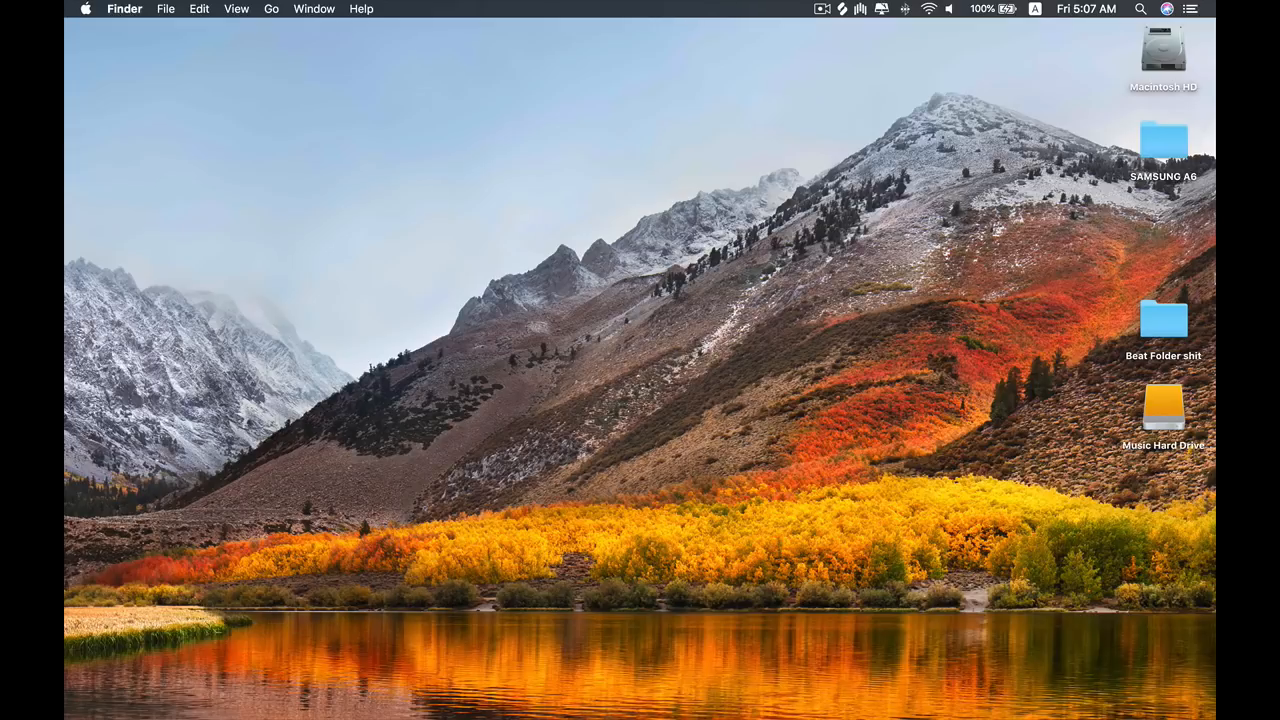
{"action": "left_click", "coordinate": [1207, 231]}
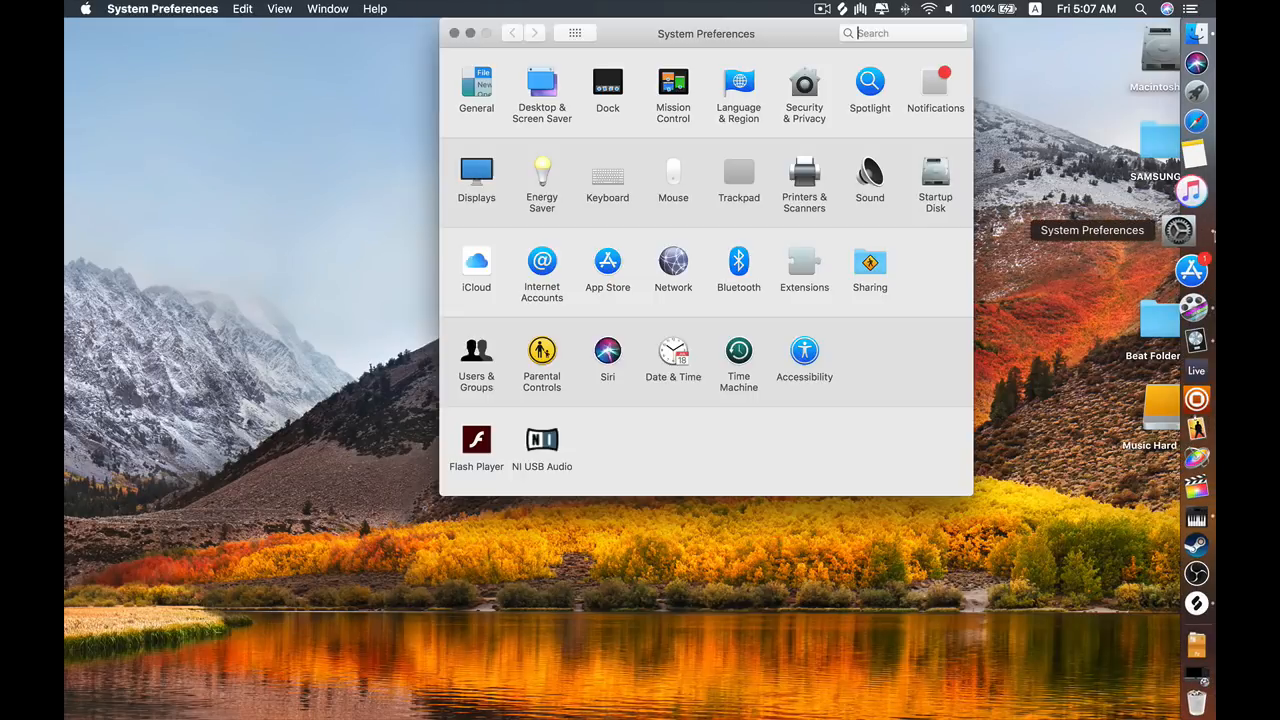
{"action": "left_click_drag", "start_coordinate": [702, 52], "coordinate": [504, 111]}
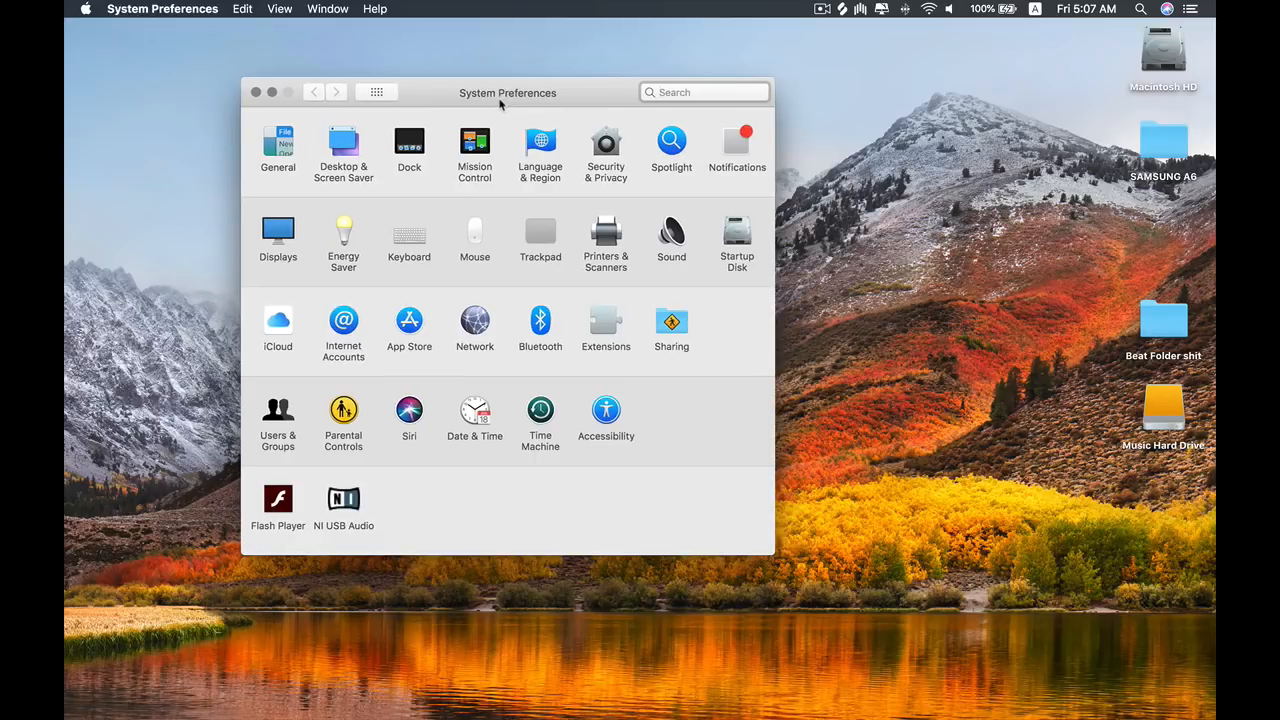
{"action": "left_click", "coordinate": [278, 236]}
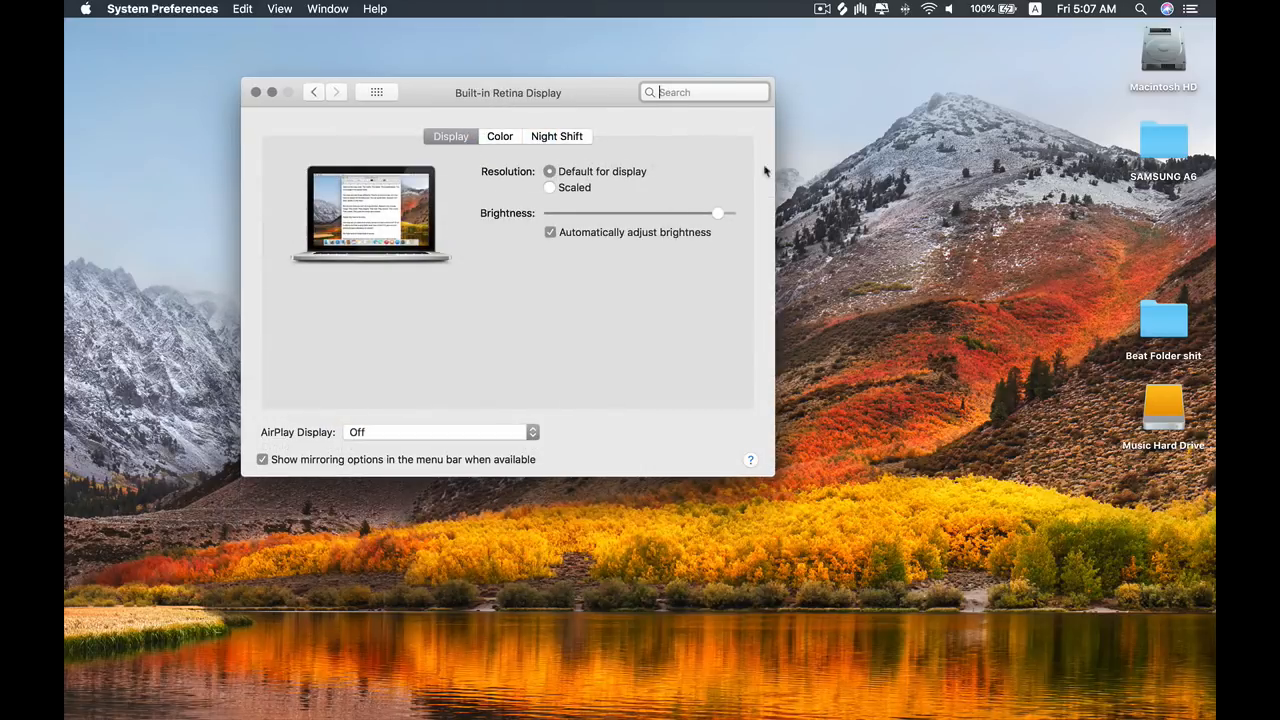
{"action": "left_click", "coordinate": [550, 189]}
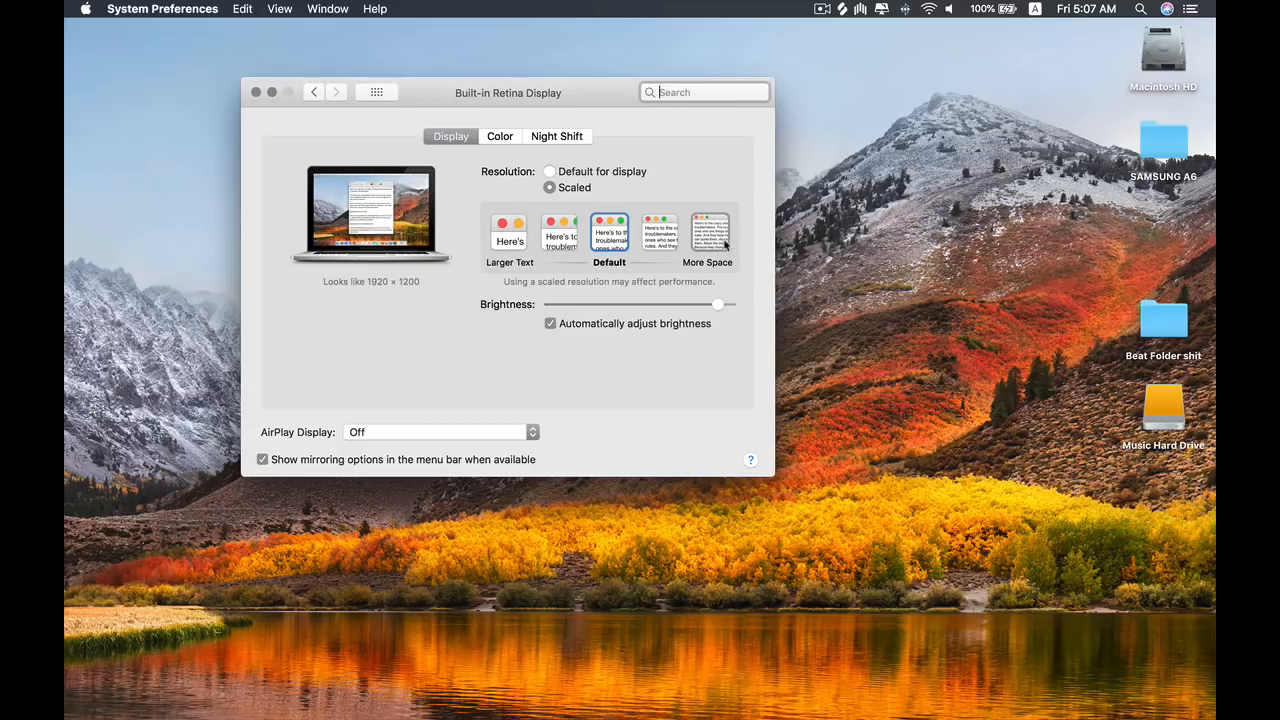
{"action": "left_click", "coordinate": [657, 243]}
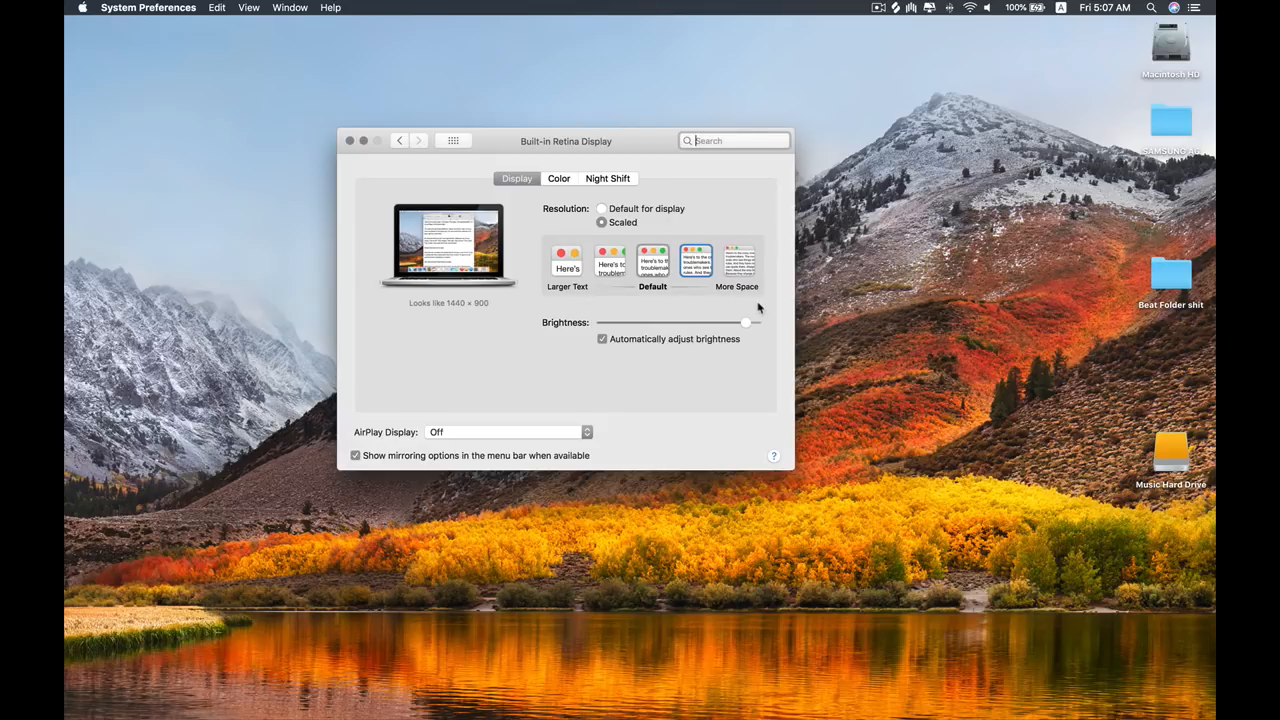
Step: Move the display preferences window to Desktop 3, and switch back to Logic Pro X to show the Mixer
{"action": "key", "text": "ctrl+Up"}
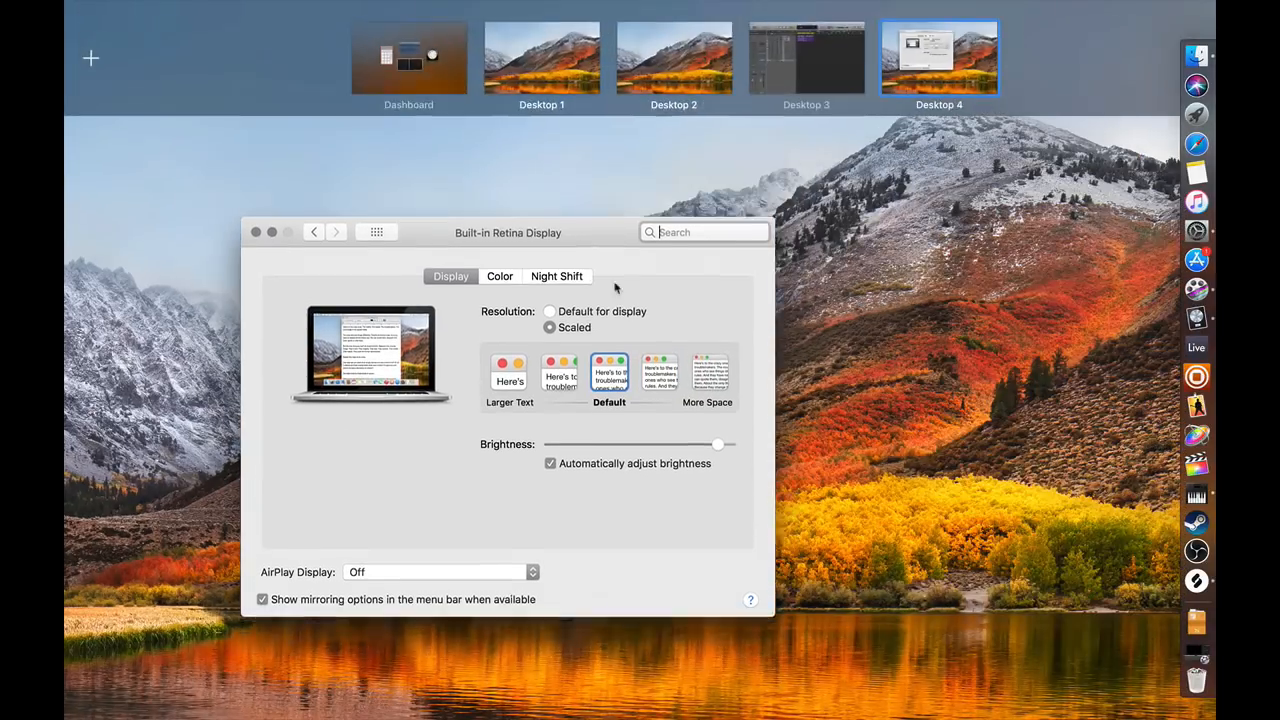
{"action": "left_click_drag", "start_coordinate": [625, 318], "coordinate": [780, 60]}
{"action": "left_click", "coordinate": [780, 60]}
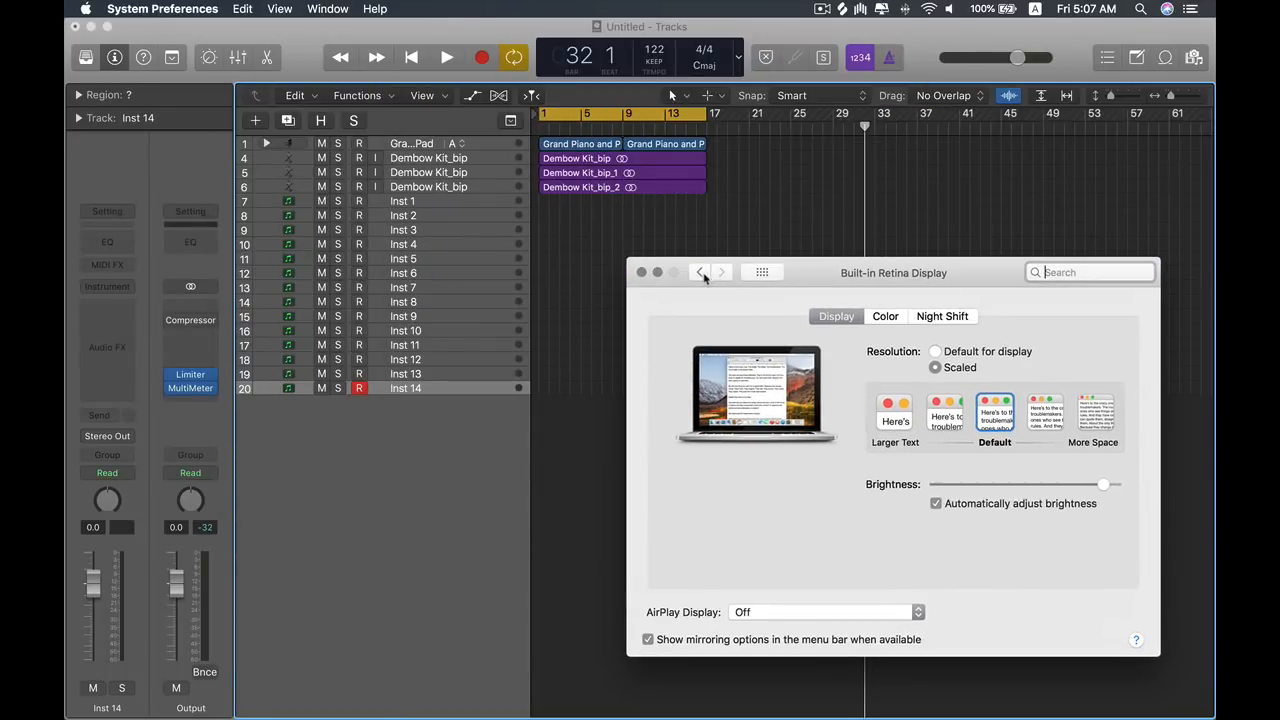
{"action": "left_click", "coordinate": [591, 374]}
{"action": "key", "text": "x"}
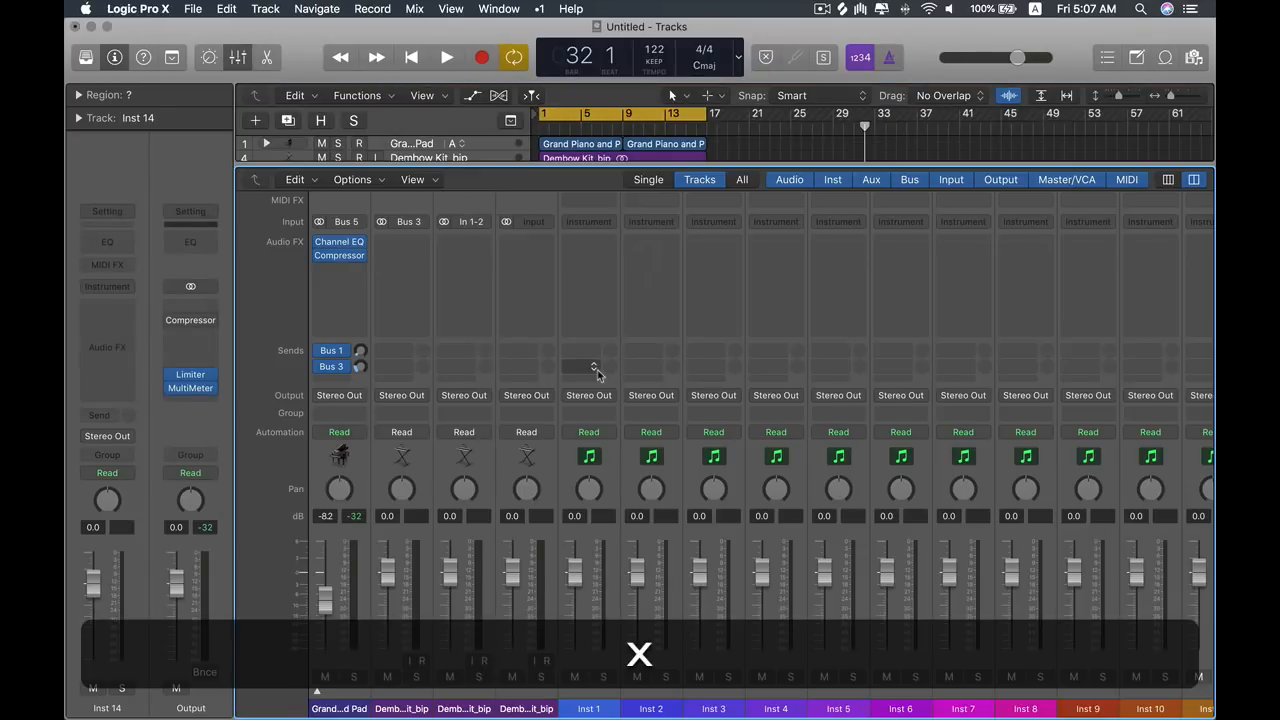
Step: Bring the display preferences window over the Mixer and set the scaled resolution to 1680 × 1050
{"action": "key", "text": "ctrl+Up"}
{"action": "left_click", "coordinate": [985, 205]}
{"action": "left_click_drag", "start_coordinate": [866, 193], "coordinate": [955, 35]}
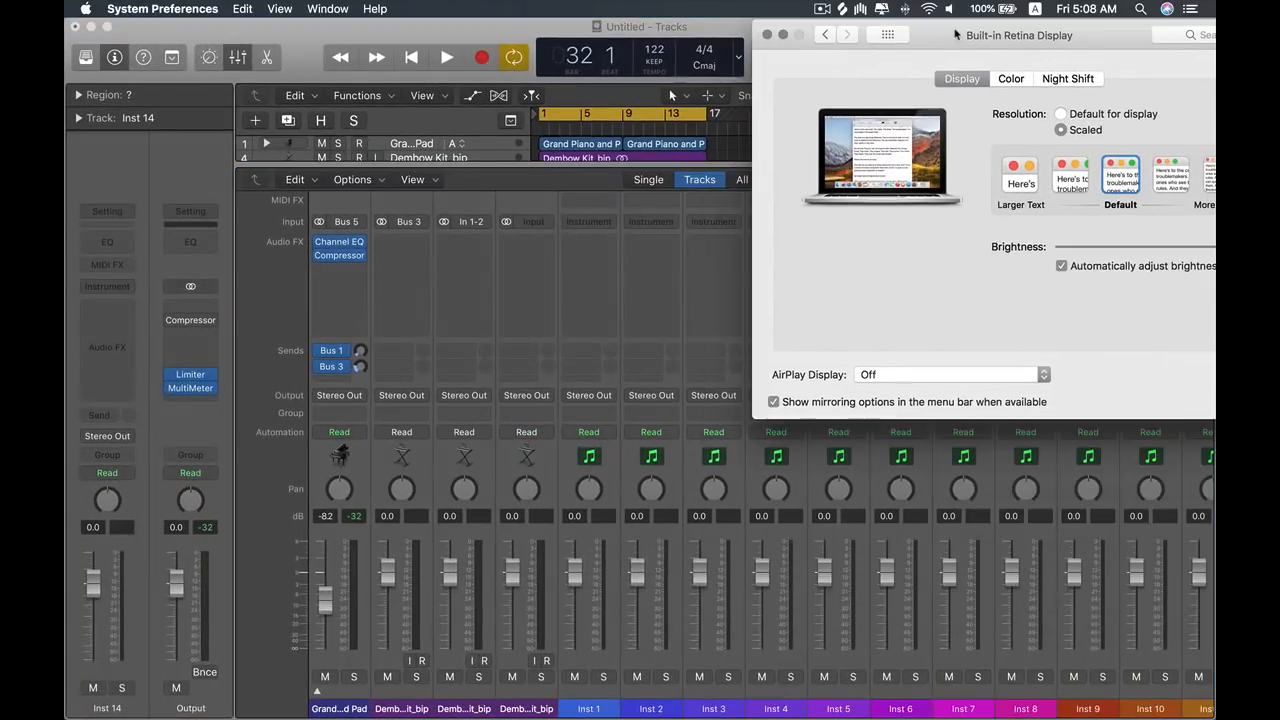
{"action": "mouse_move", "coordinate": [1178, 180]}
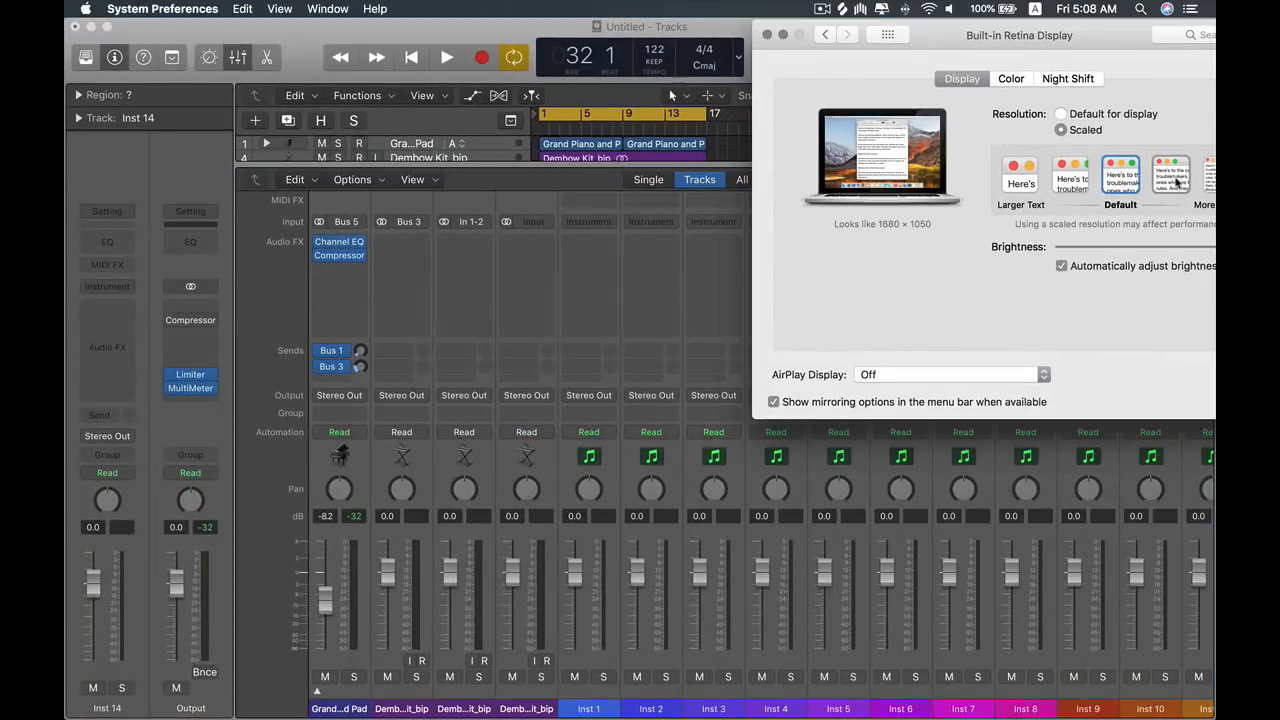
{"action": "left_click", "coordinate": [1178, 182]}
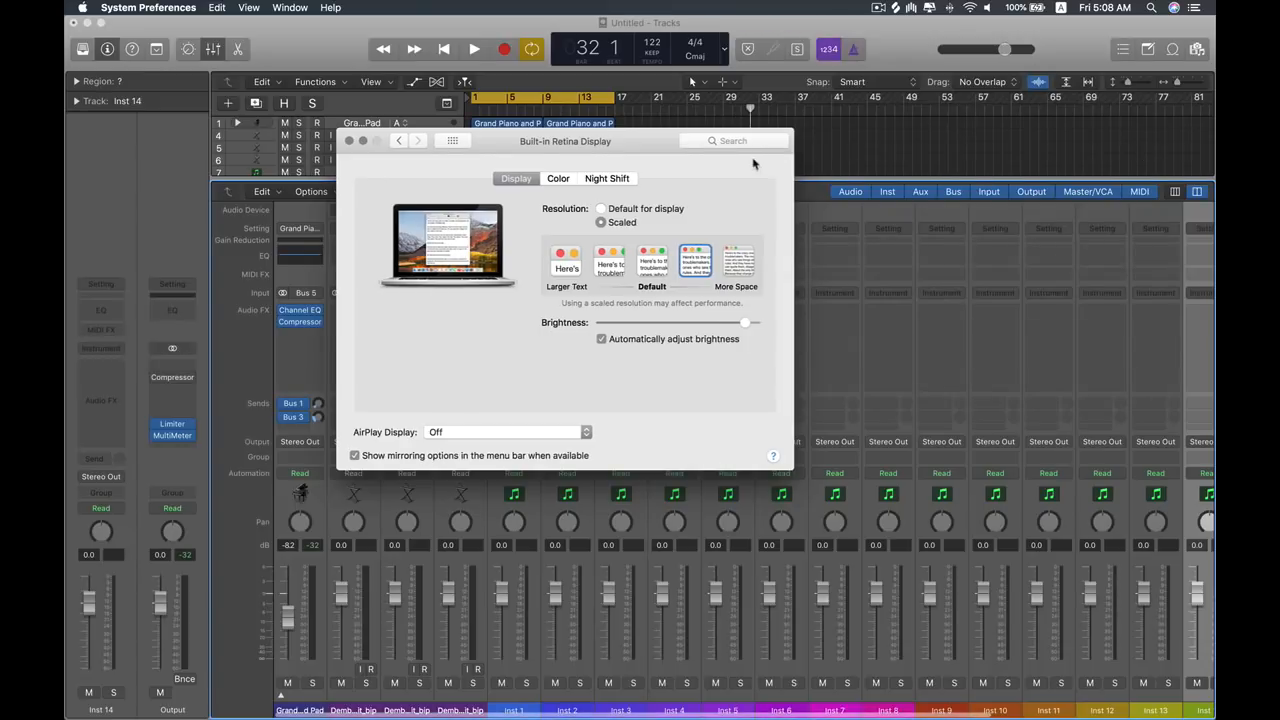
Step: Move the display preferences window clear of the Mixer and set the scaled resolution to More Space, 1920 × 1200
{"action": "left_click_drag", "start_coordinate": [754, 163], "coordinate": [402, 97]}
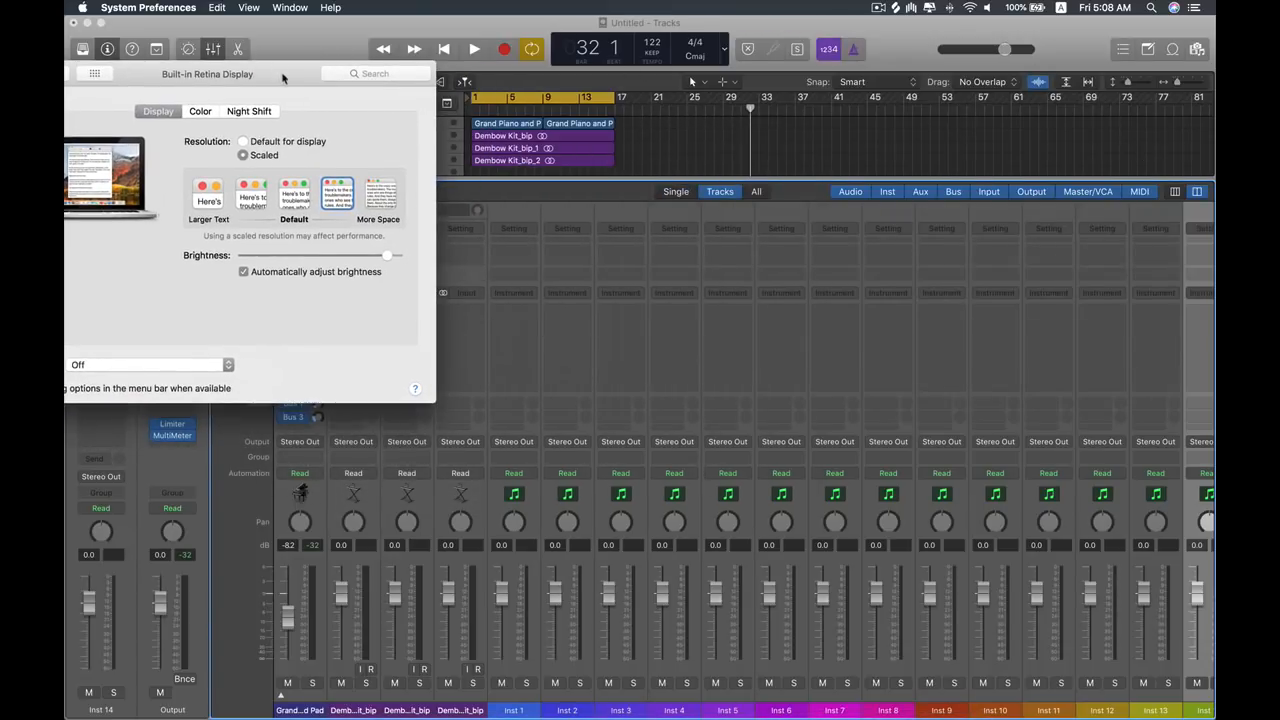
{"action": "left_click_drag", "start_coordinate": [283, 77], "coordinate": [380, 41]}
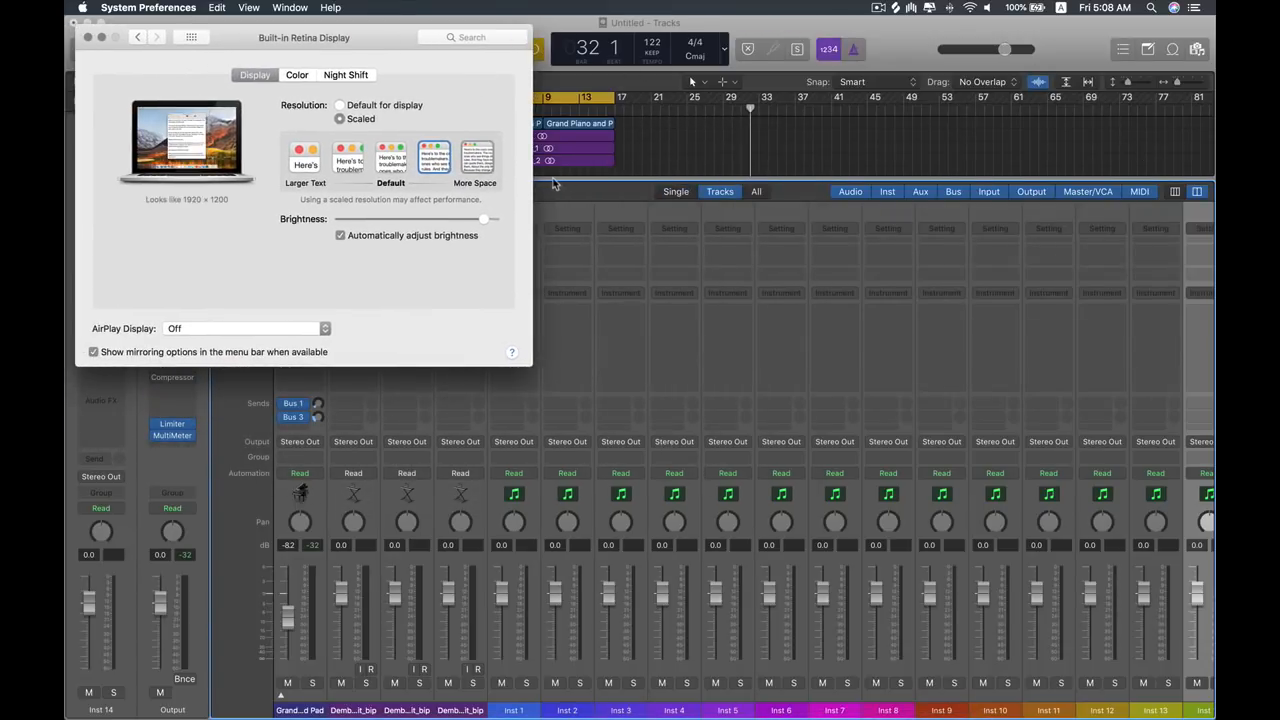
{"action": "left_click", "coordinate": [478, 158]}
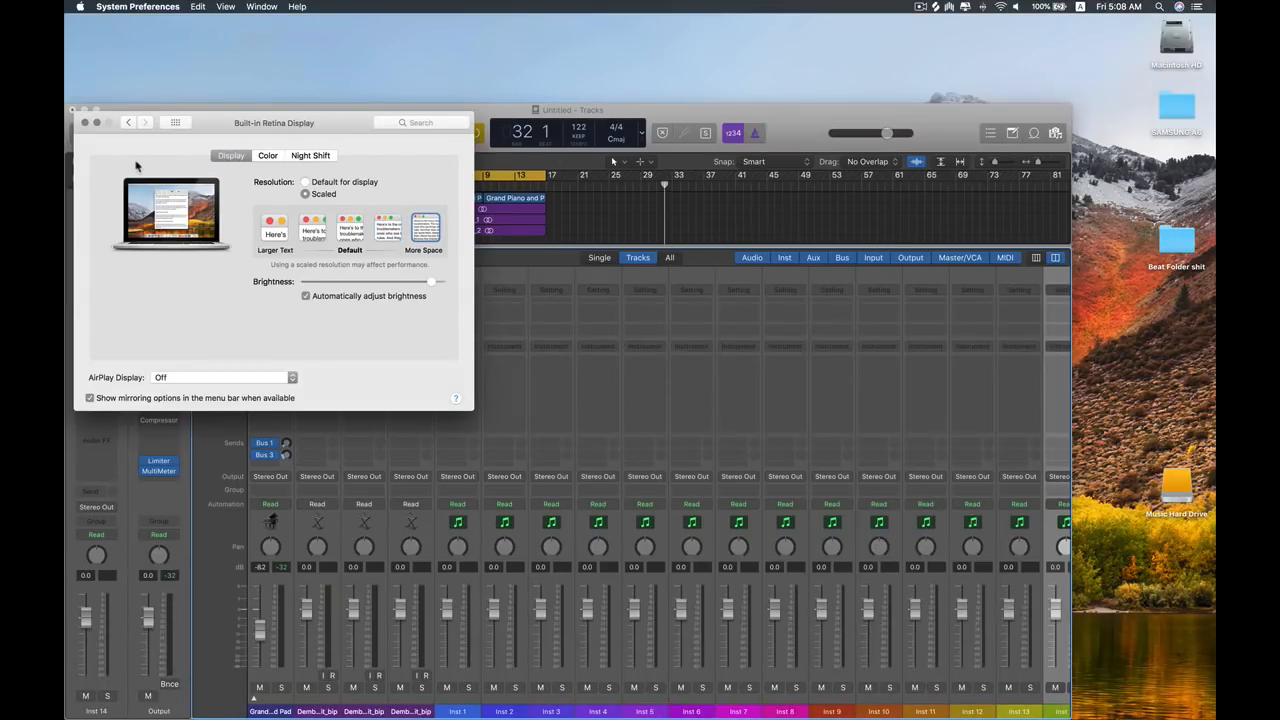
{"action": "left_click", "coordinate": [85, 122]}
{"action": "double_click", "coordinate": [141, 112]}
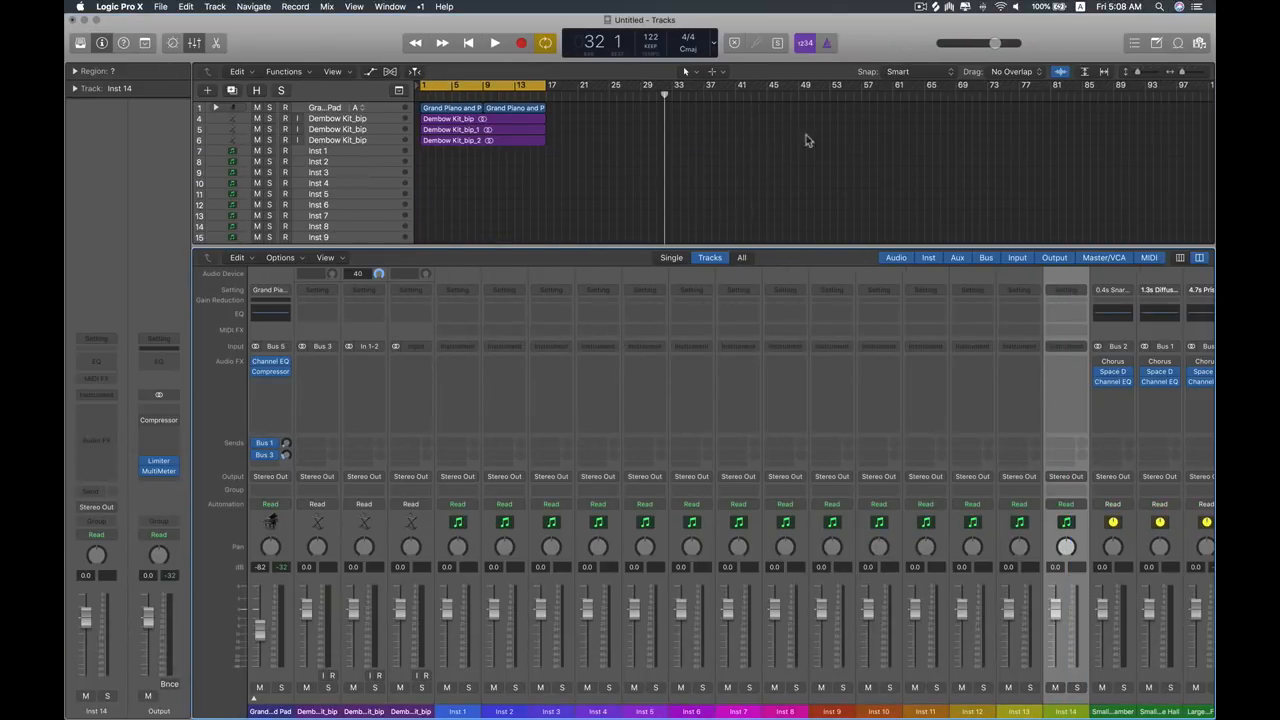
{"action": "left_click", "coordinate": [824, 223]}
{"action": "scroll", "coordinate": [731, 490], "scroll_direction": "right", "scroll_amount": 3}
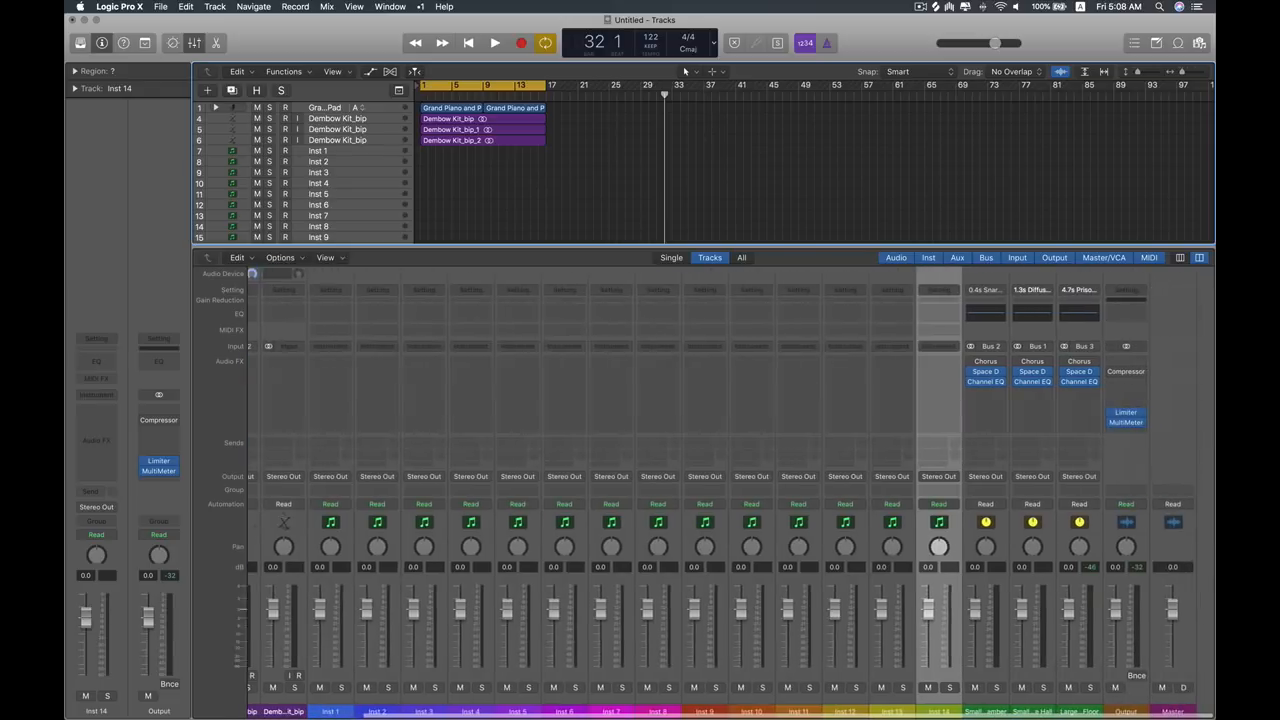
{"action": "scroll", "coordinate": [731, 490], "scroll_direction": "left", "scroll_amount": 2}
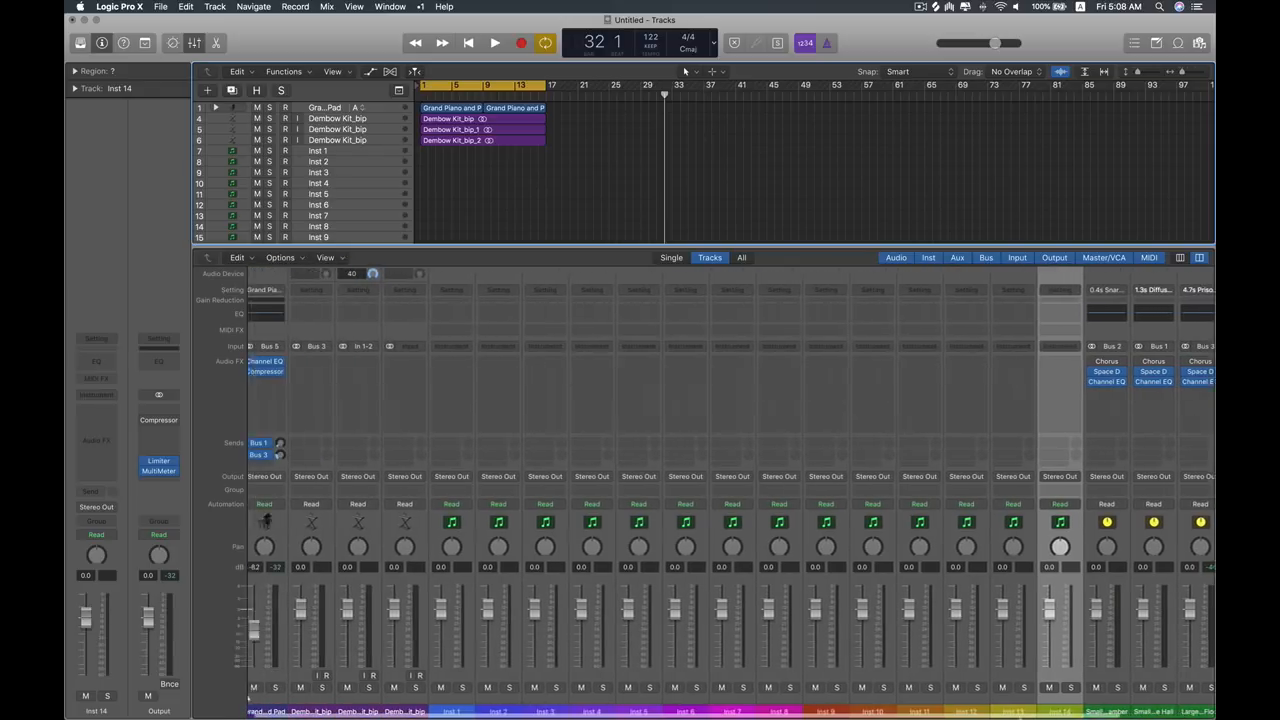
Step: Toggle the Mixer's display with the tracks zoomed taller, leaving the Mixer hidden
{"action": "key", "text": "x"}
{"action": "scroll", "coordinate": [934, 464], "scroll_direction": "up", "scroll_amount": 3}
{"action": "key", "text": "x"}
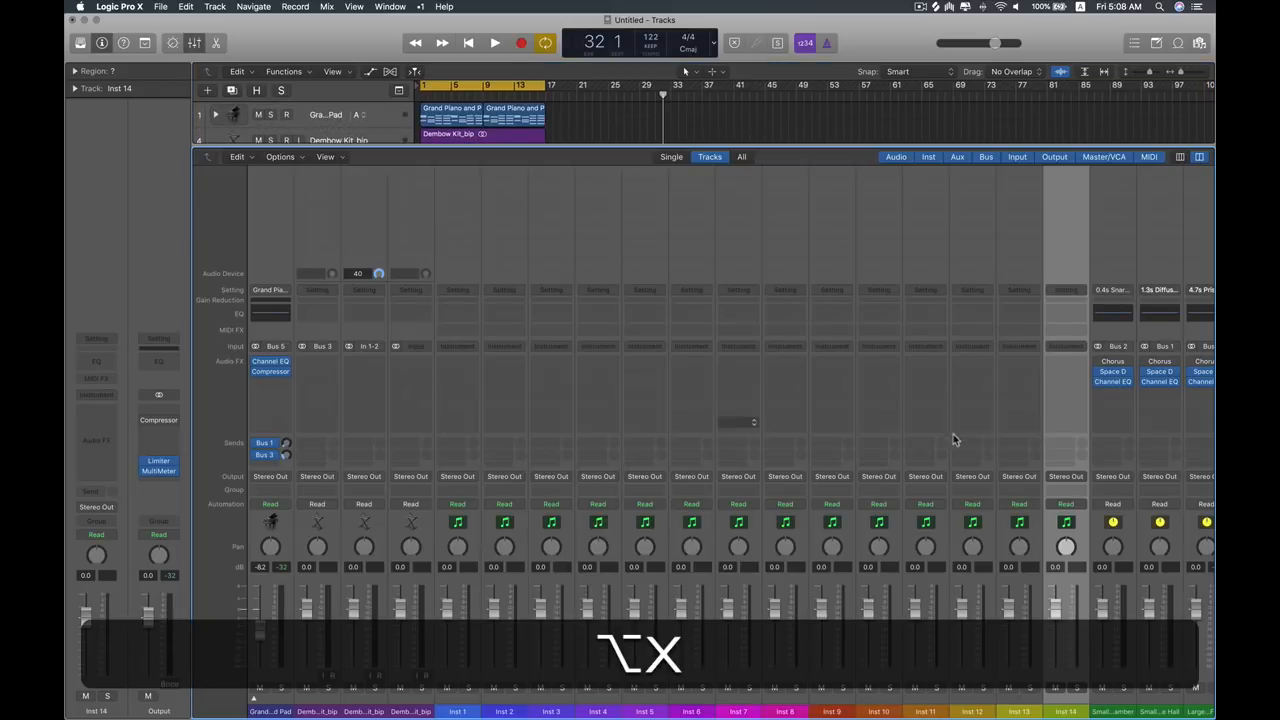
{"action": "key", "text": "x"}
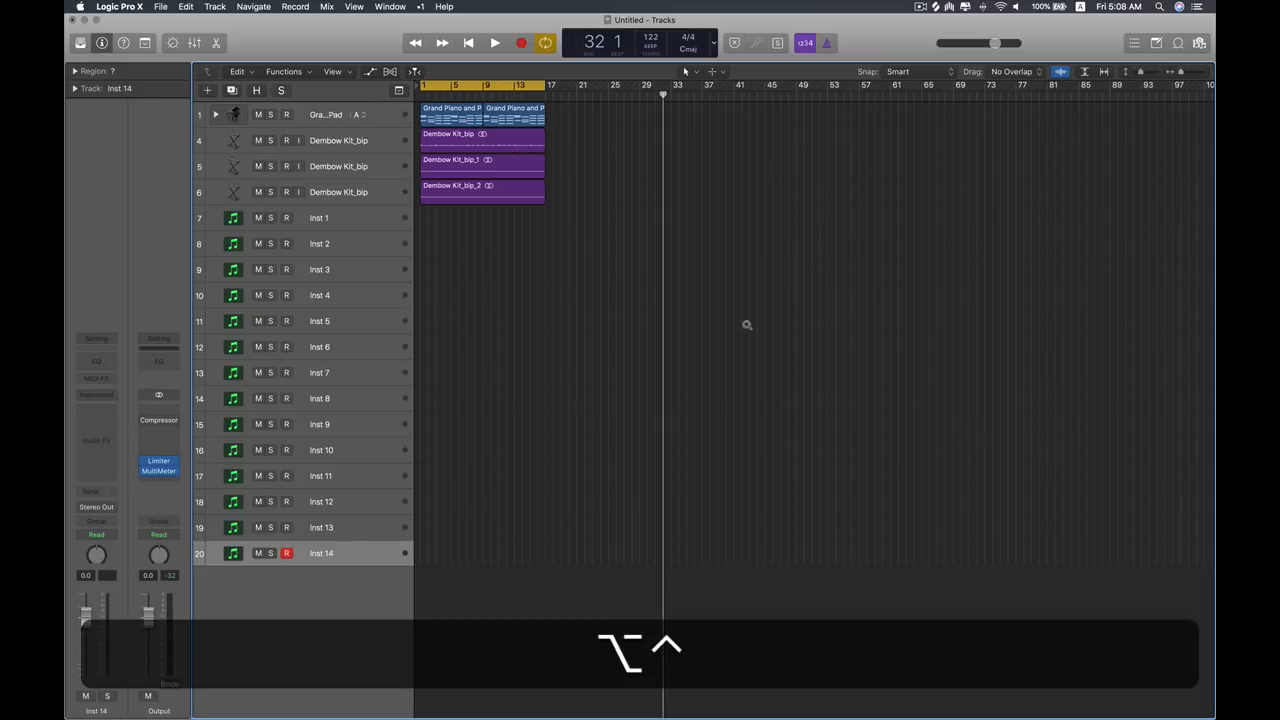
Step: Toggle the grid lines in the Tracks area off and back on
{"action": "key", "text": "ctrl+alt+super+minus"}
{"action": "scroll", "coordinate": [976, 438], "scroll_direction": "left", "scroll_amount": 10}
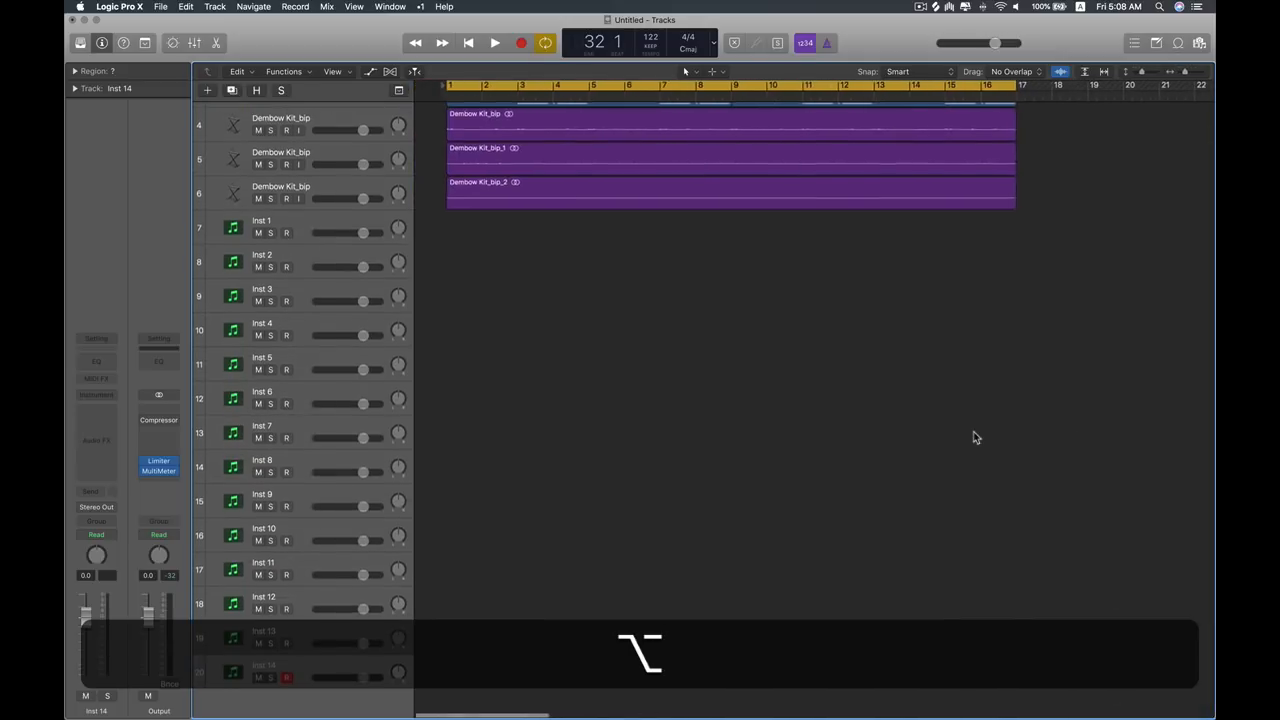
{"action": "scroll", "coordinate": [974, 437], "scroll_direction": "up", "scroll_amount": 1}
{"action": "scroll", "coordinate": [747, 325], "scroll_direction": "left", "scroll_amount": 5}
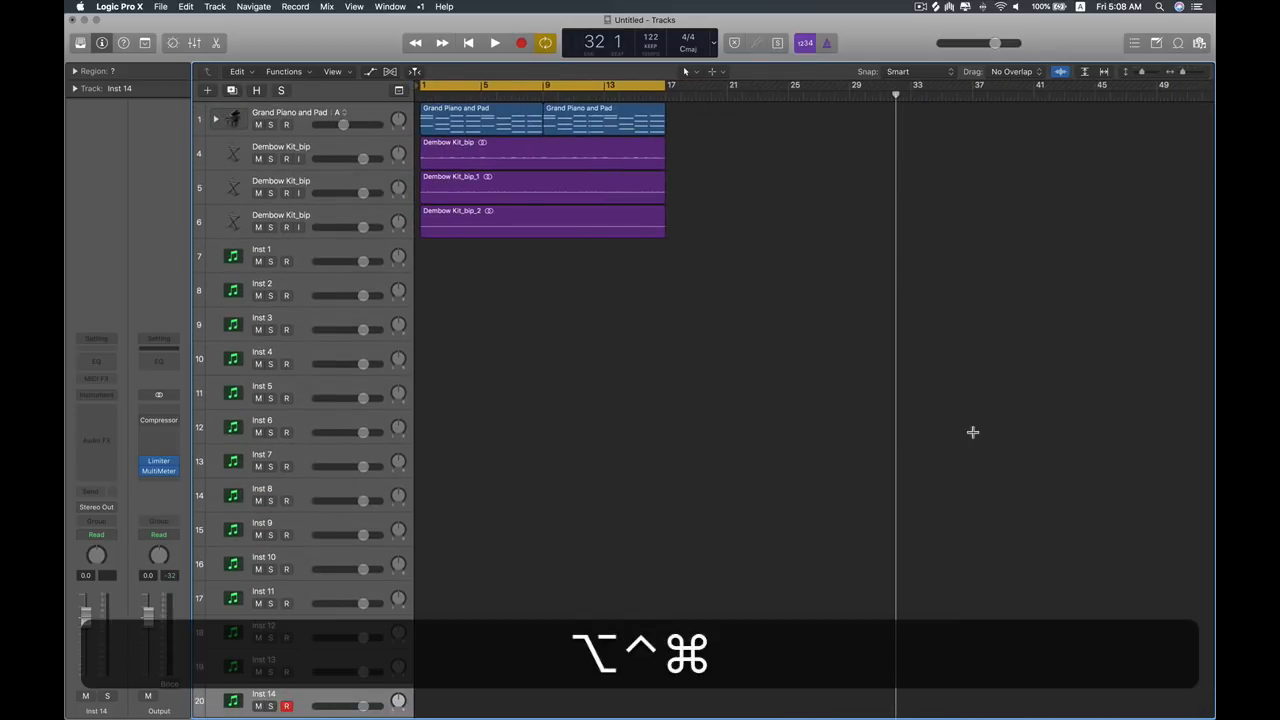
{"action": "key", "text": "ctrl+alt+super+minus"}
{"action": "scroll", "coordinate": [747, 325], "scroll_direction": "left", "scroll_amount": 5}
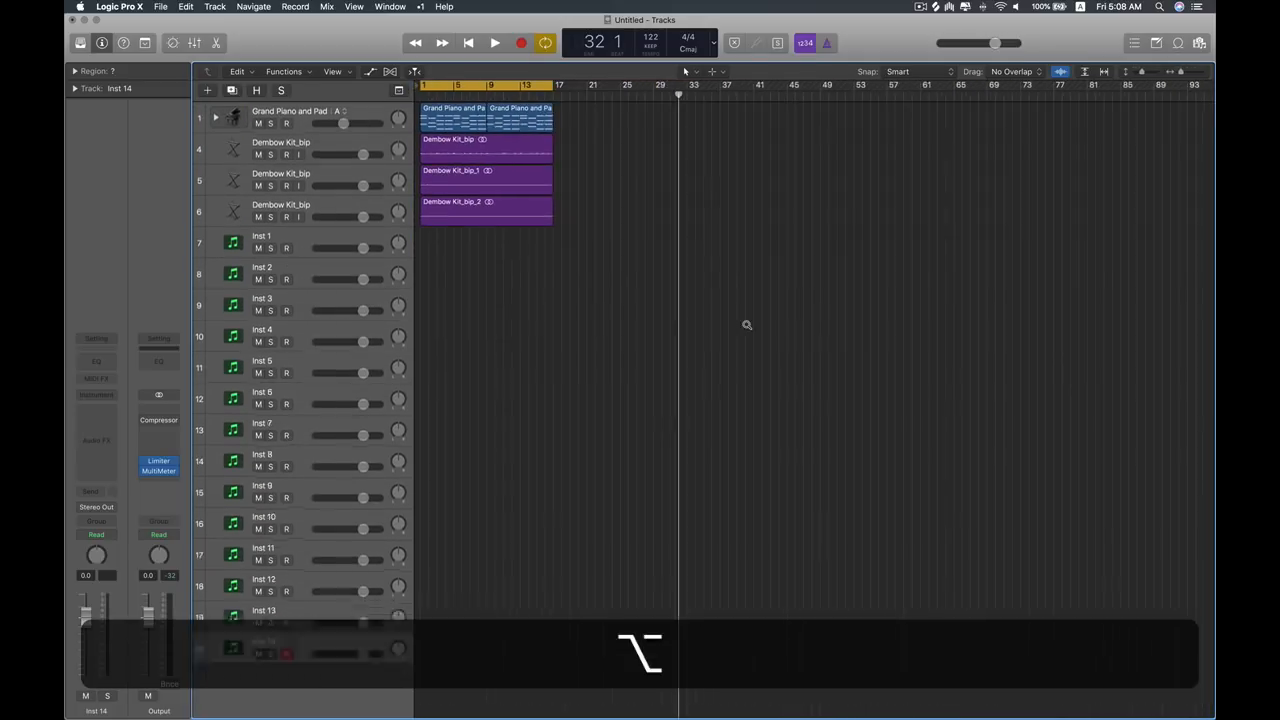
Step: Hide the grid lines in the Tracks area with bars 1 to 26 in view
{"action": "scroll", "coordinate": [747, 325], "scroll_direction": "up", "scroll_amount": 2}
{"action": "scroll", "coordinate": [663, 298], "scroll_direction": "right", "scroll_amount": 5}
{"action": "scroll", "coordinate": [663, 298], "scroll_direction": "down", "scroll_amount": 2}
{"action": "scroll", "coordinate": [863, 400], "scroll_direction": "left", "scroll_amount": 10}
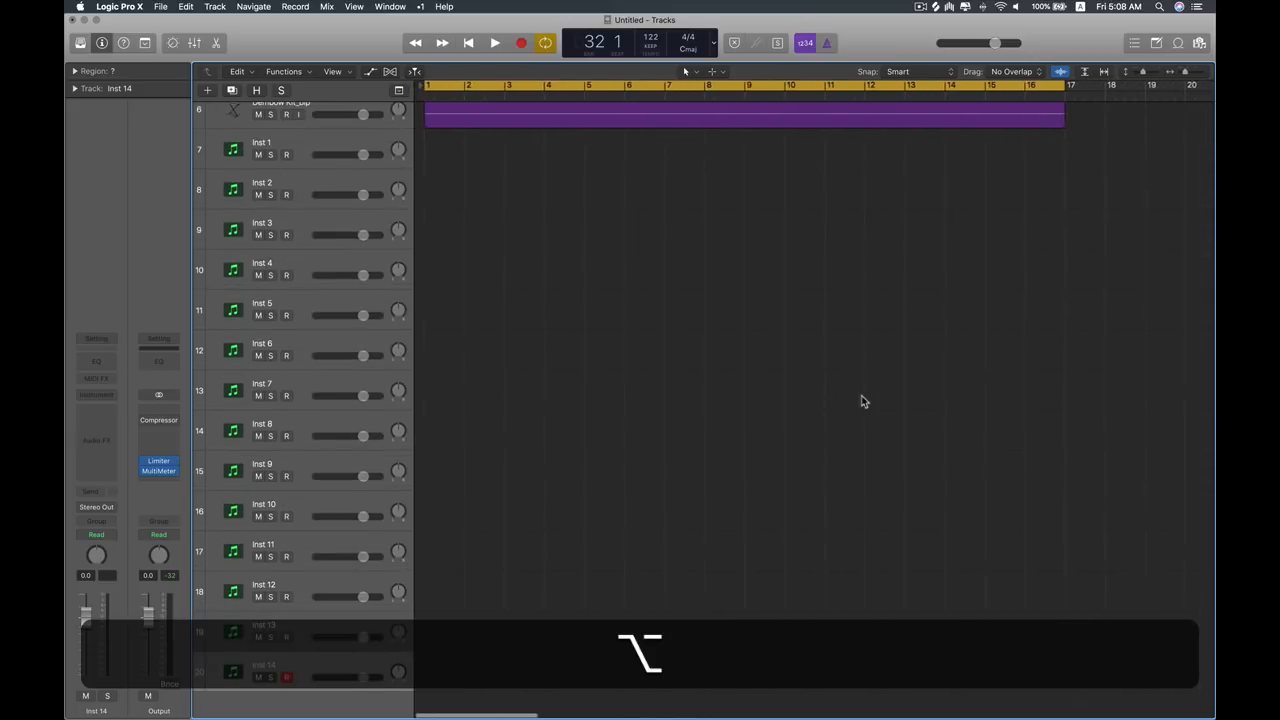
{"action": "scroll", "coordinate": [861, 396], "scroll_direction": "down", "scroll_amount": 5}
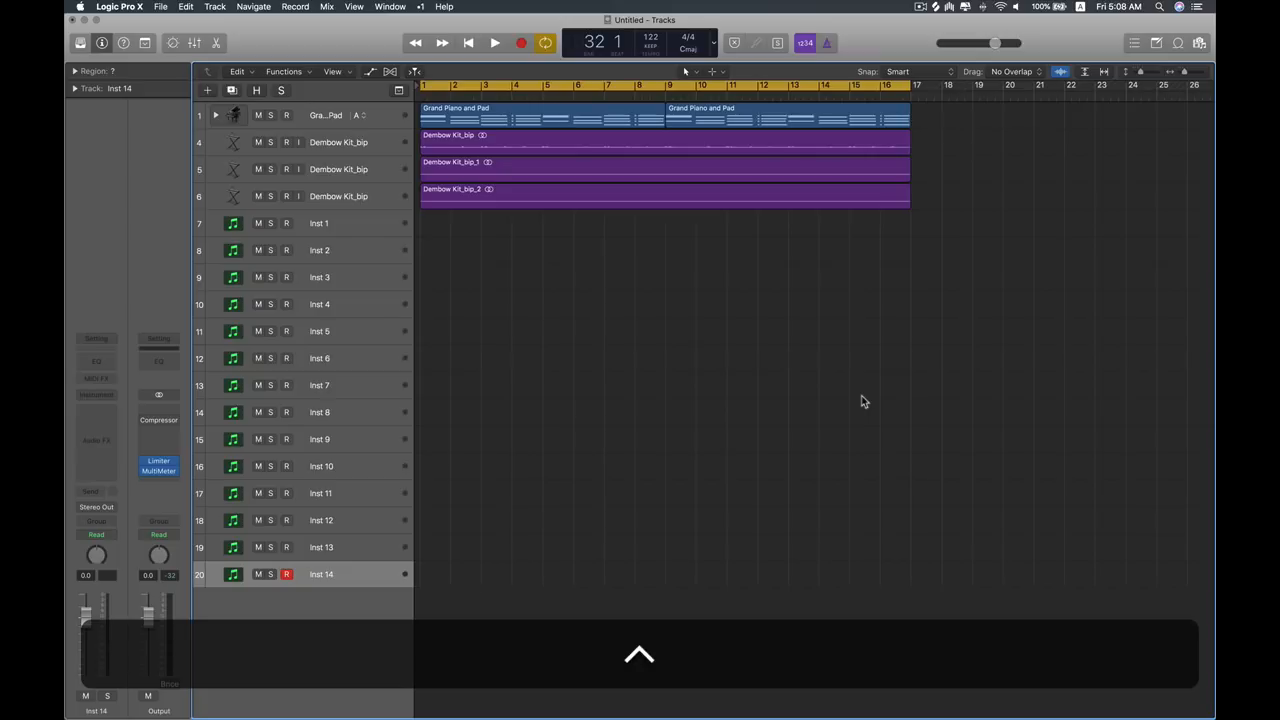
{"action": "key", "text": "ctrl+alt+super+minus"}
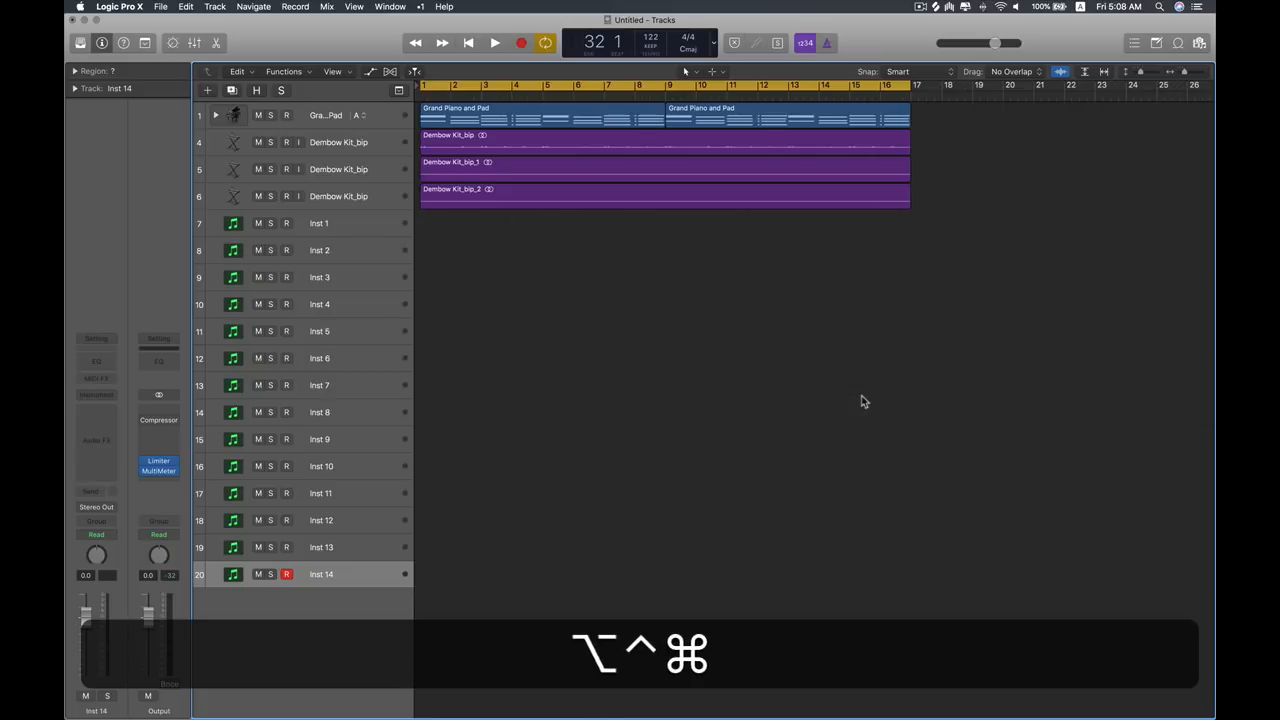
Step: Look up the Grid Lines key command by searching for "grid line", and toggle the grid lines in the Tracks area
{"action": "key", "text": "alt+k"}
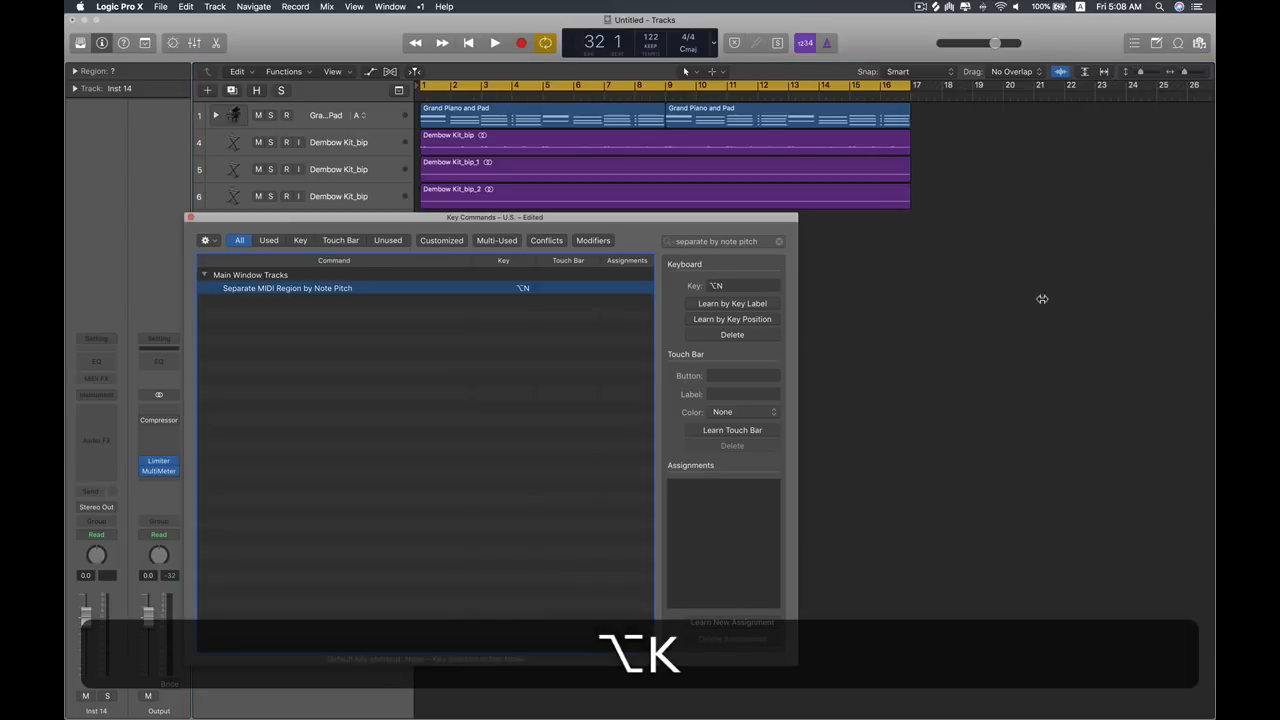
{"action": "left_click", "coordinate": [779, 241]}
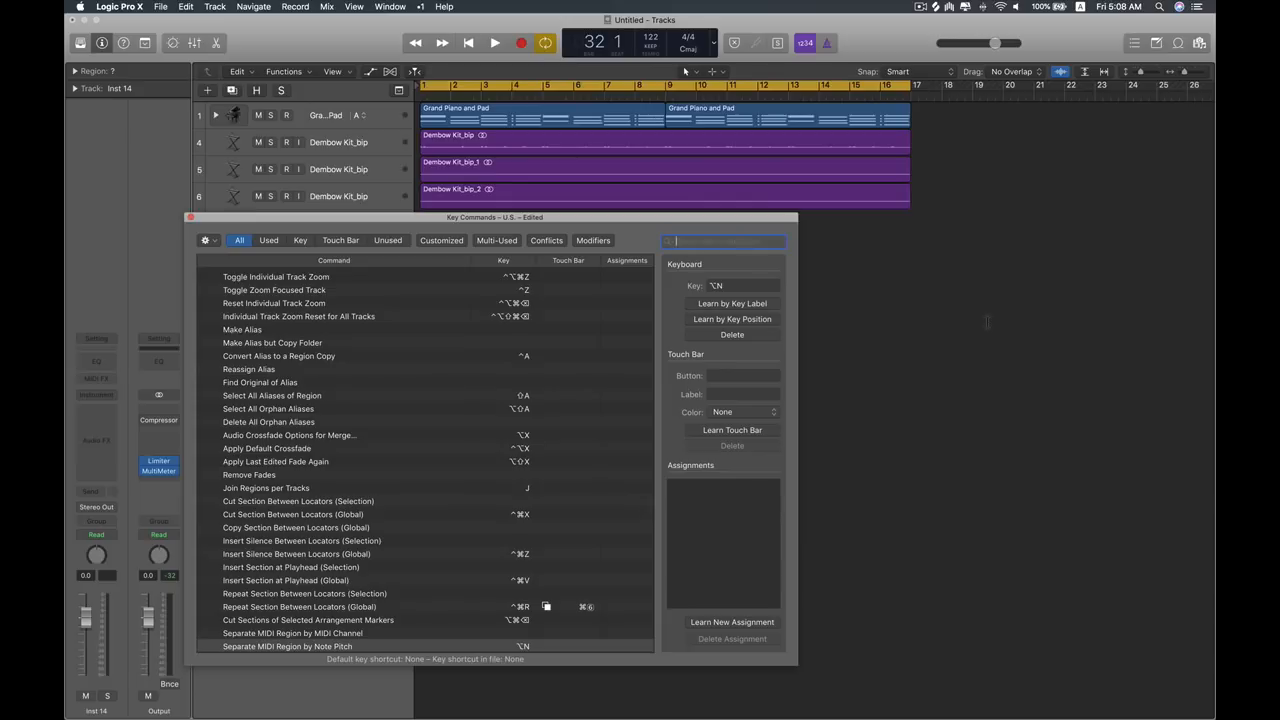
{"action": "type", "text": "grid line"}
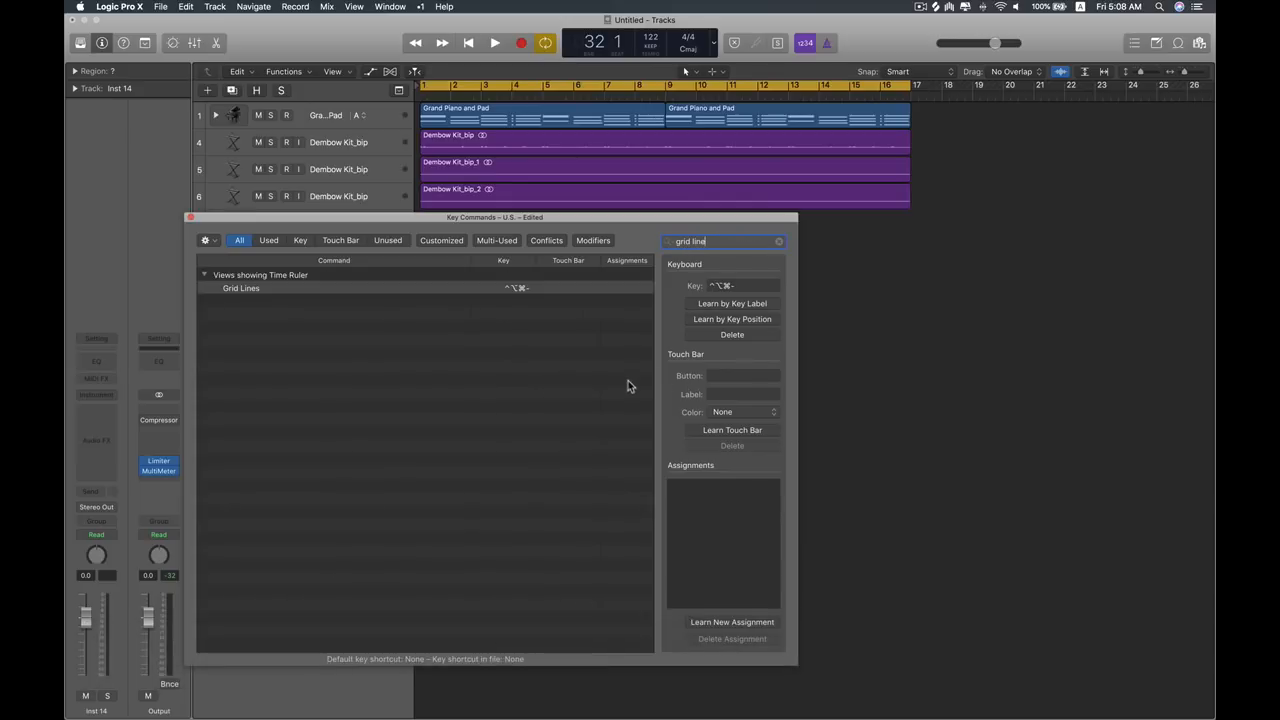
{"action": "left_click", "coordinate": [290, 289]}
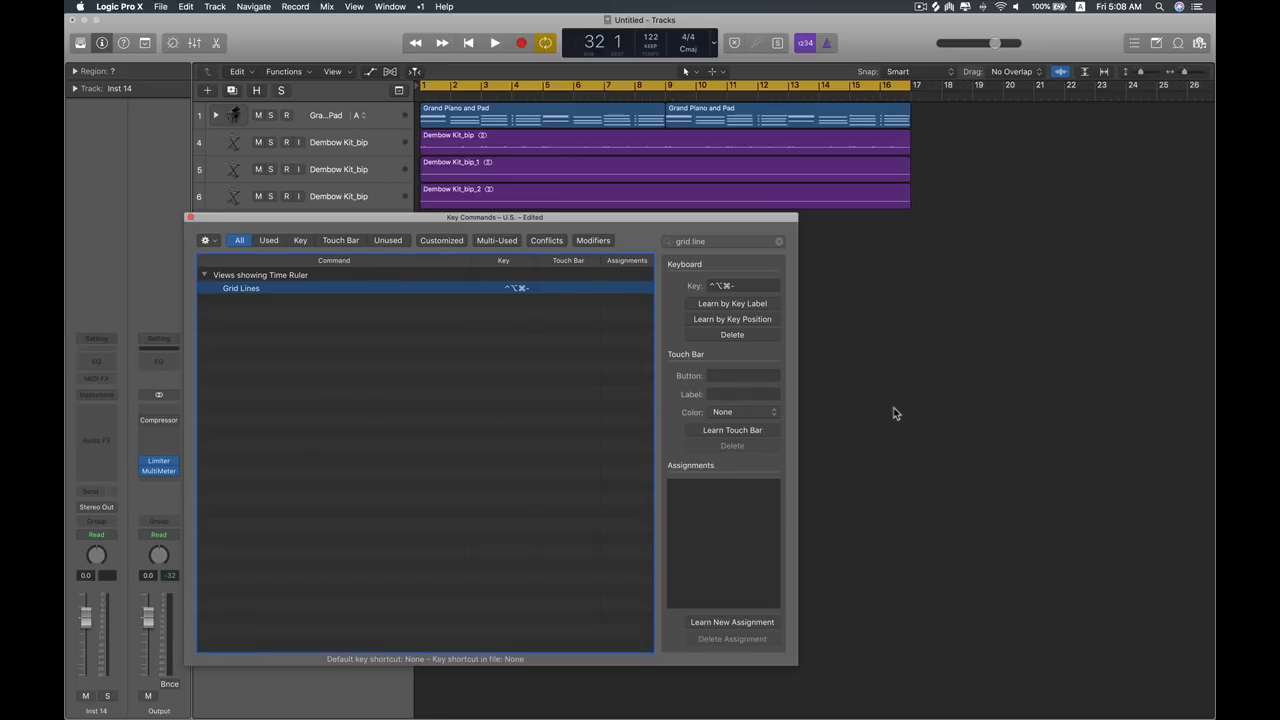
{"action": "left_click", "coordinate": [732, 303]}
{"action": "left_click", "coordinate": [1008, 326]}
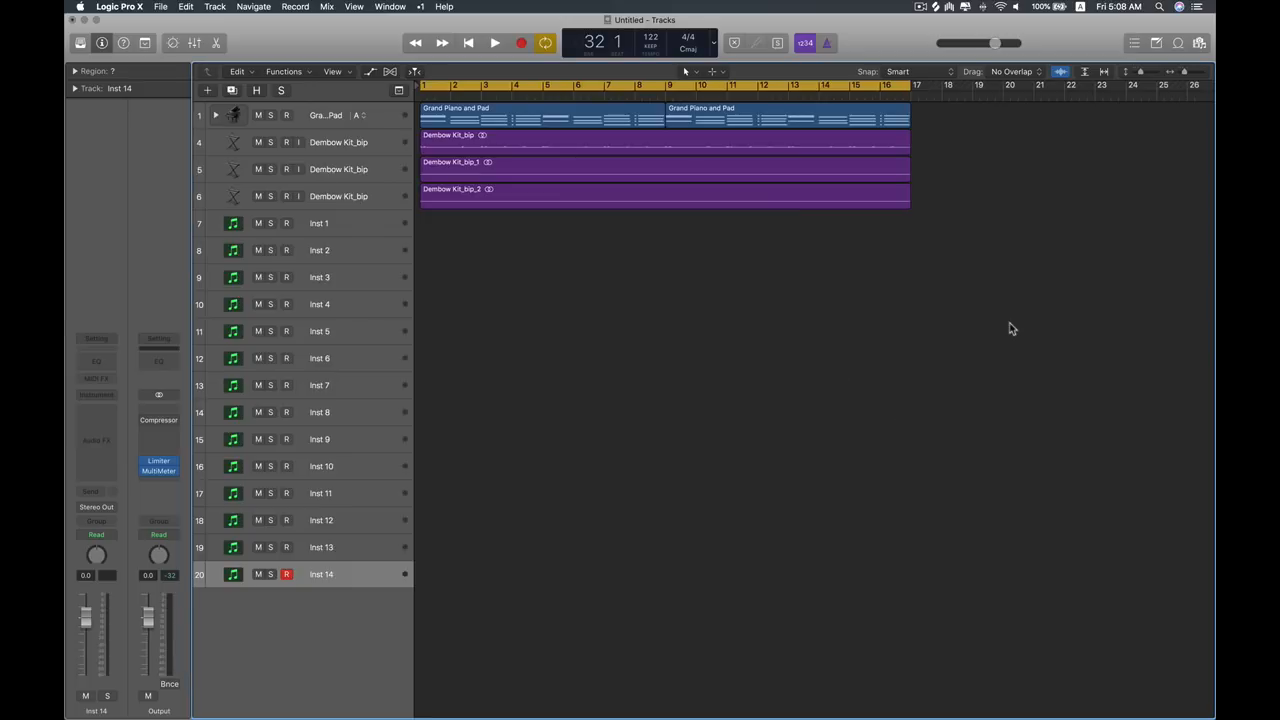
{"action": "key", "text": "ctrl+alt+super+minus"}
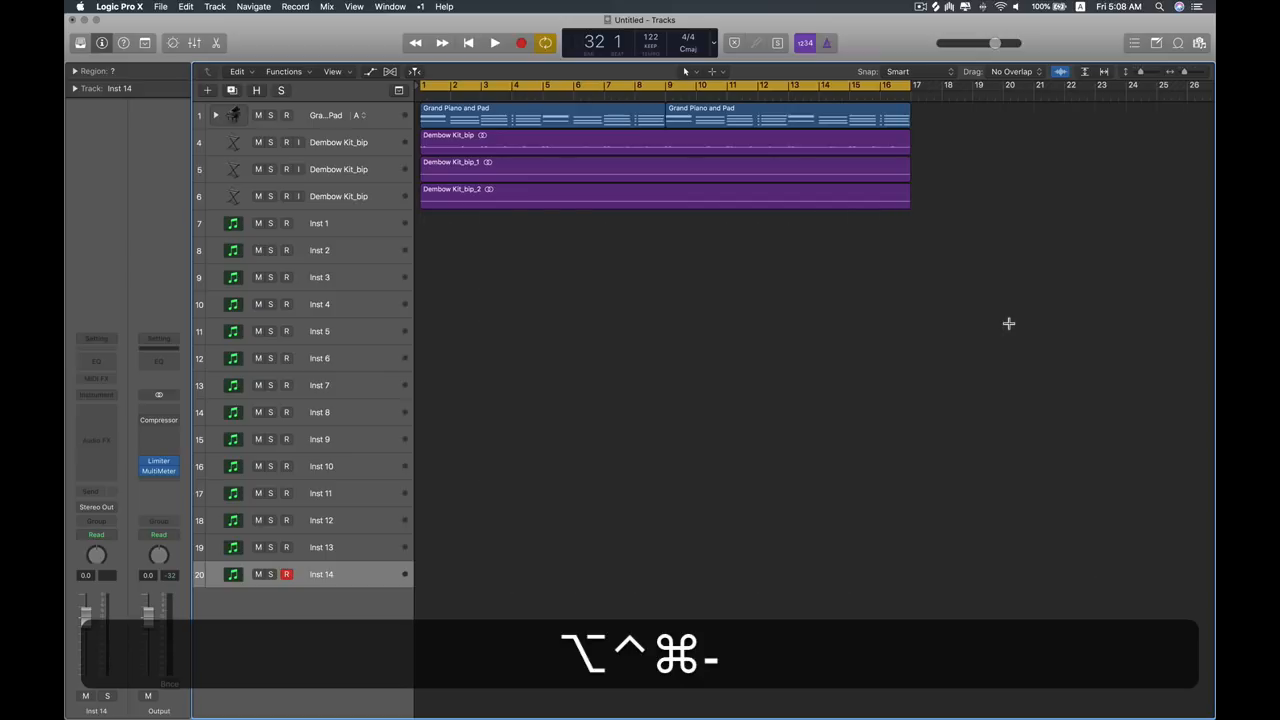